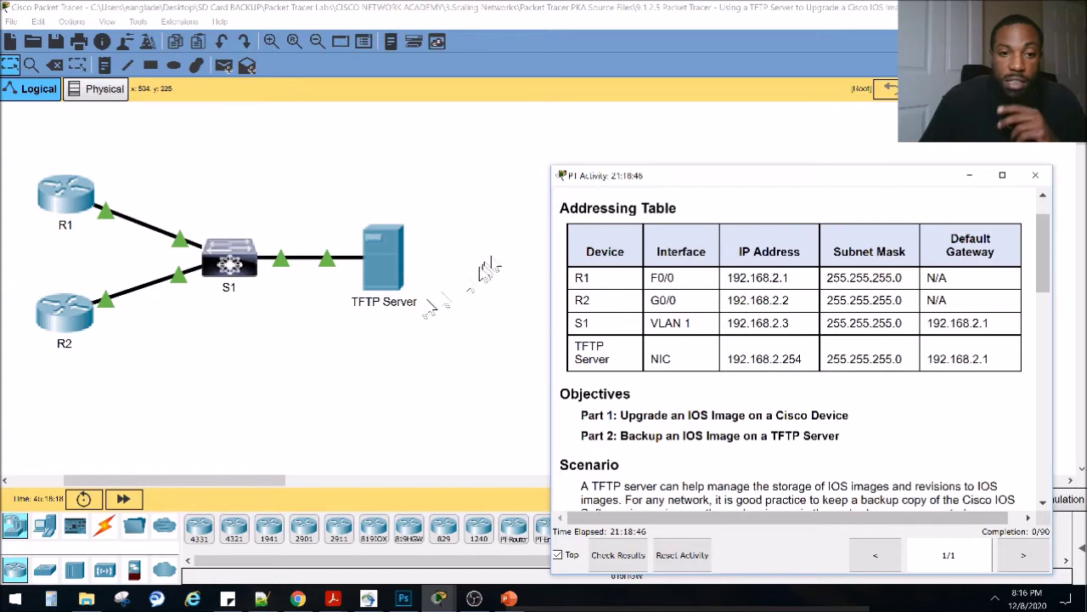
Review the network topology and read the activity's objectives, scenario and the heading of Part 1, Step 1.
{"action": "left_click_drag", "start_coordinate": [453, 356], "coordinate": [326, 184]}
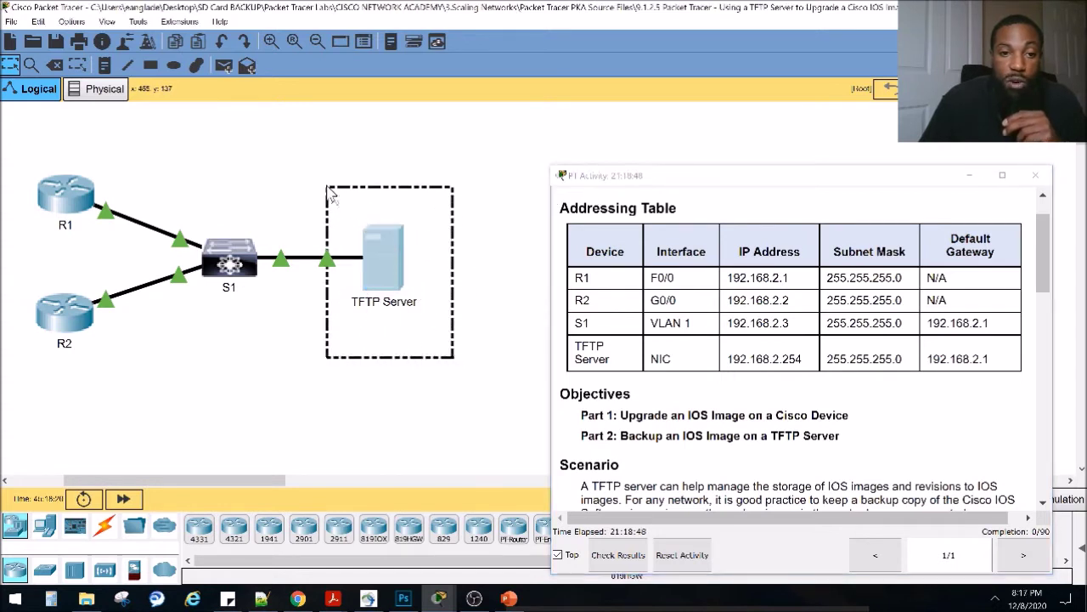
{"action": "left_click", "coordinate": [244, 363]}
{"action": "left_click_drag", "start_coordinate": [261, 332], "coordinate": [193, 217]}
{"action": "left_click_drag", "start_coordinate": [15, 134], "coordinate": [134, 423]}
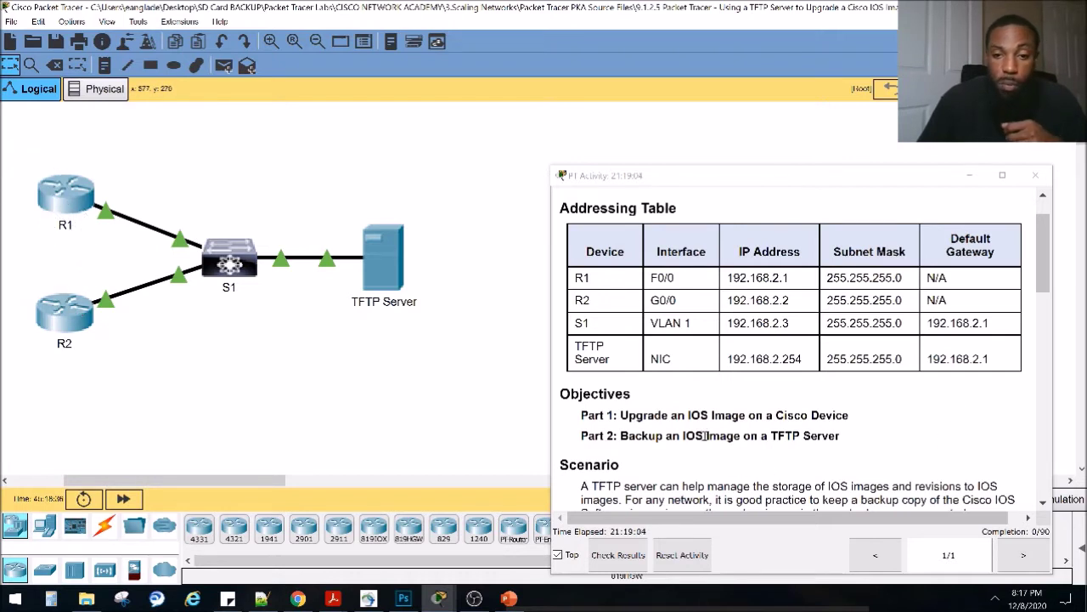
{"action": "left_click_drag", "start_coordinate": [622, 416], "coordinate": [847, 418]}
{"action": "left_click_drag", "start_coordinate": [621, 435], "coordinate": [836, 435]}
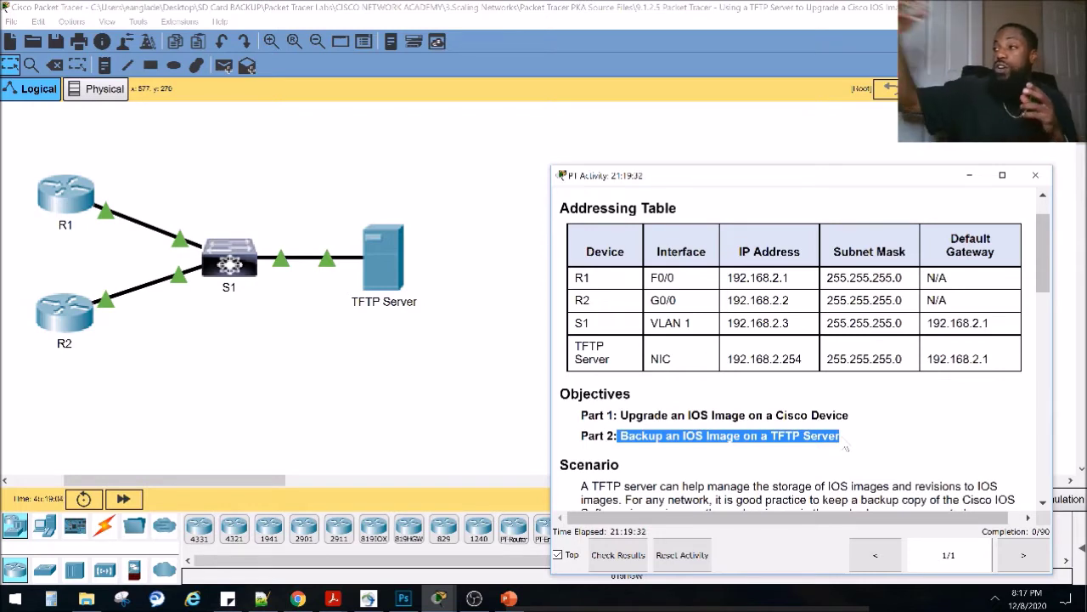
{"action": "scroll", "coordinate": [846, 448], "scroll_direction": "down", "scroll_amount": 3}
{"action": "left_click_drag", "start_coordinate": [581, 383], "coordinate": [997, 397]}
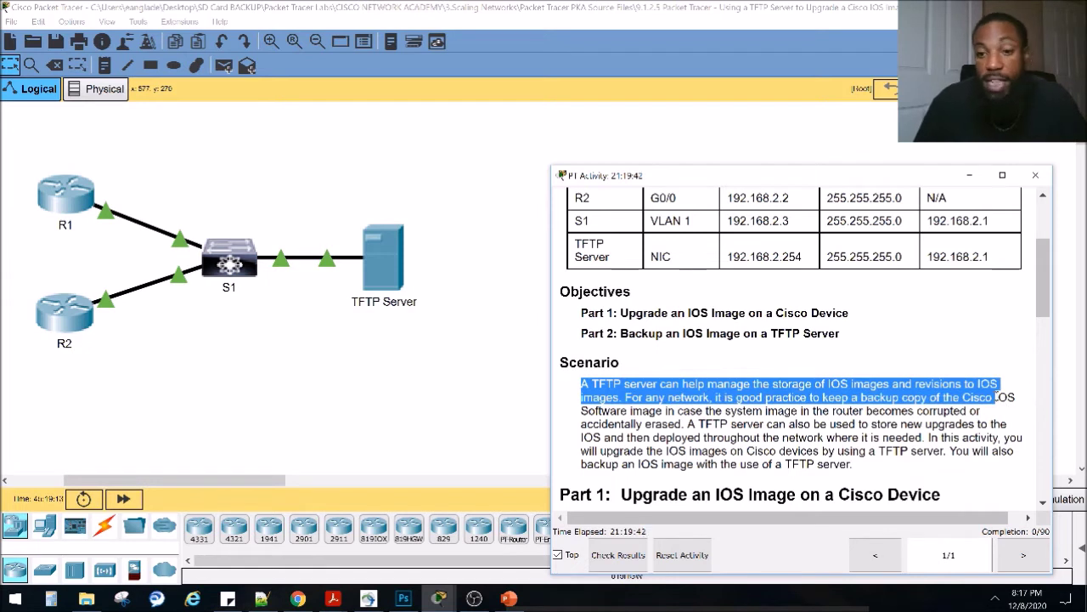
{"action": "mouse_move", "coordinate": [1007, 399]}
{"action": "left_mouse_down"}
{"action": "mouse_move", "coordinate": [1014, 414]}
{"action": "mouse_move", "coordinate": [760, 386]}
{"action": "mouse_move", "coordinate": [836, 411]}
{"action": "mouse_move", "coordinate": [812, 425]}
{"action": "mouse_move", "coordinate": [835, 413]}
{"action": "mouse_move", "coordinate": [910, 411]}
{"action": "mouse_move", "coordinate": [726, 412]}
{"action": "mouse_move", "coordinate": [683, 423]}
{"action": "left_mouse_up"}
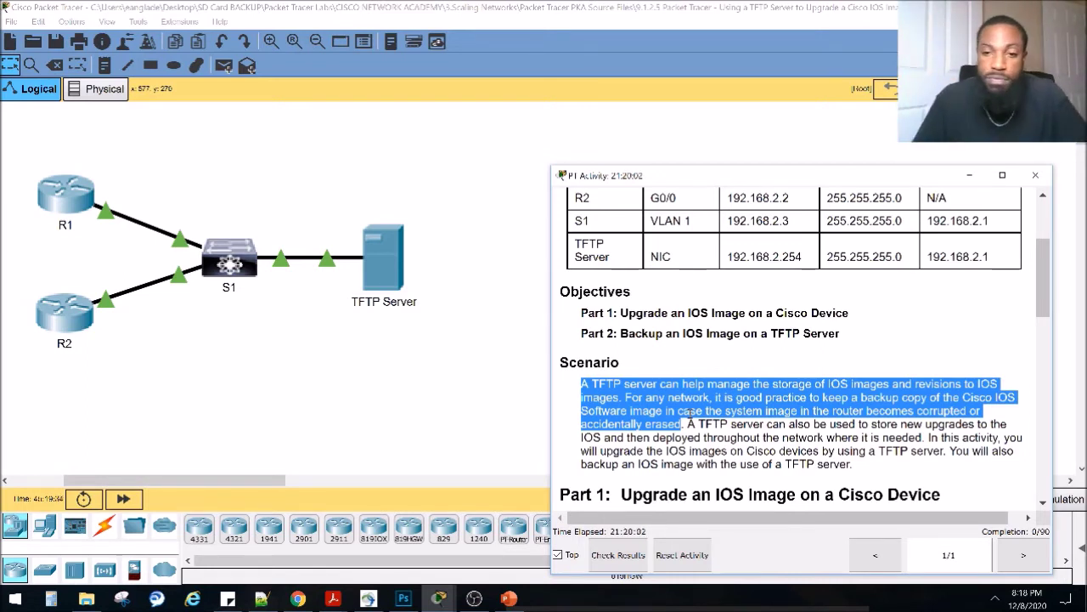
{"action": "left_click_drag", "start_coordinate": [686, 424], "coordinate": [982, 423]}
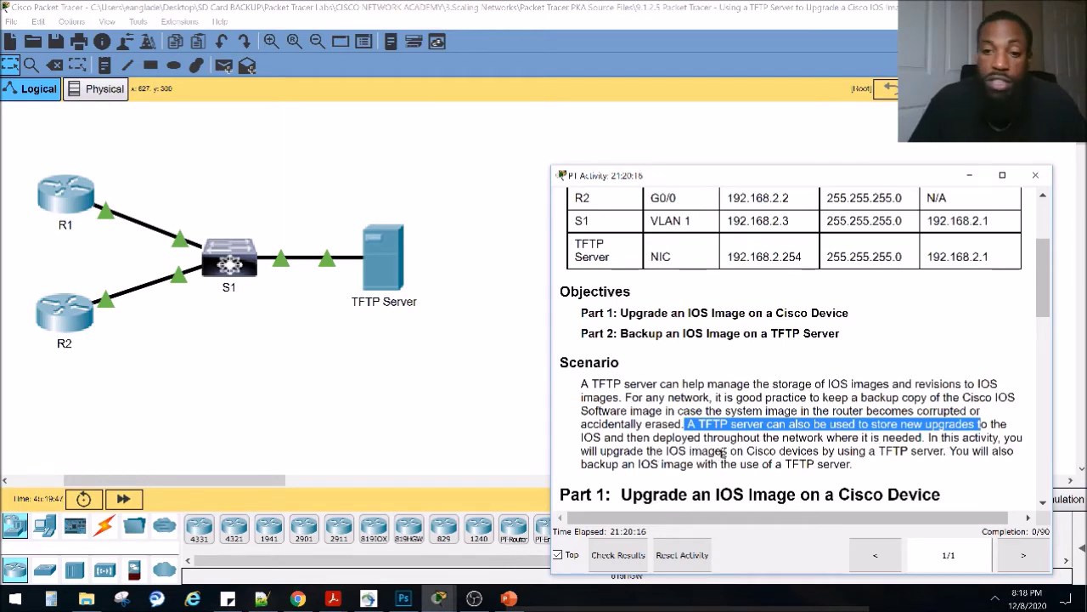
{"action": "scroll", "coordinate": [724, 453], "scroll_direction": "down", "scroll_amount": 3}
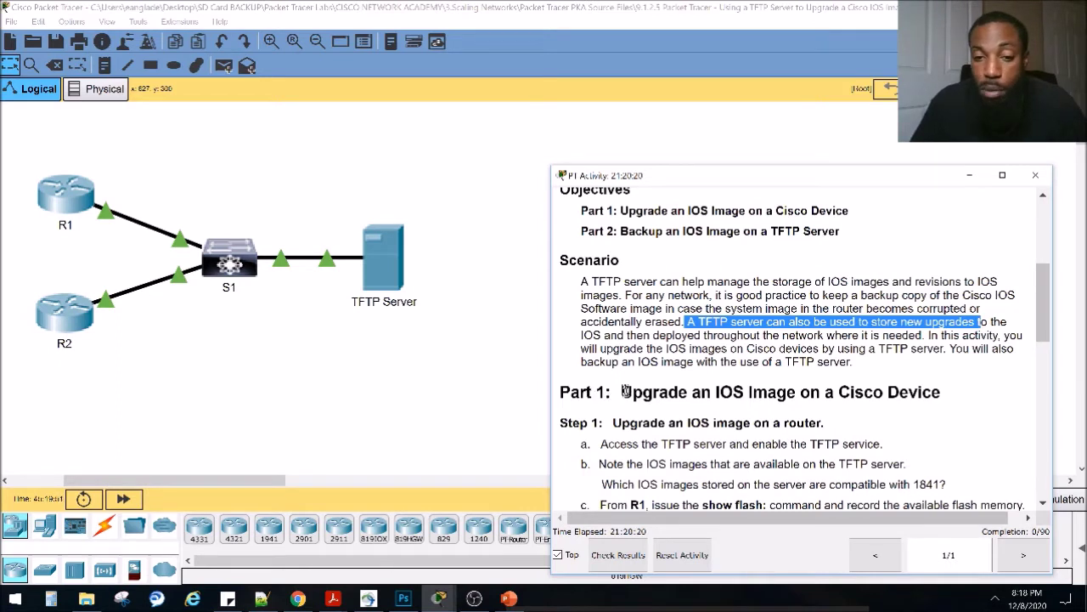
{"action": "left_click", "coordinate": [586, 443]}
{"action": "left_click_drag", "start_coordinate": [582, 419], "coordinate": [837, 429]}
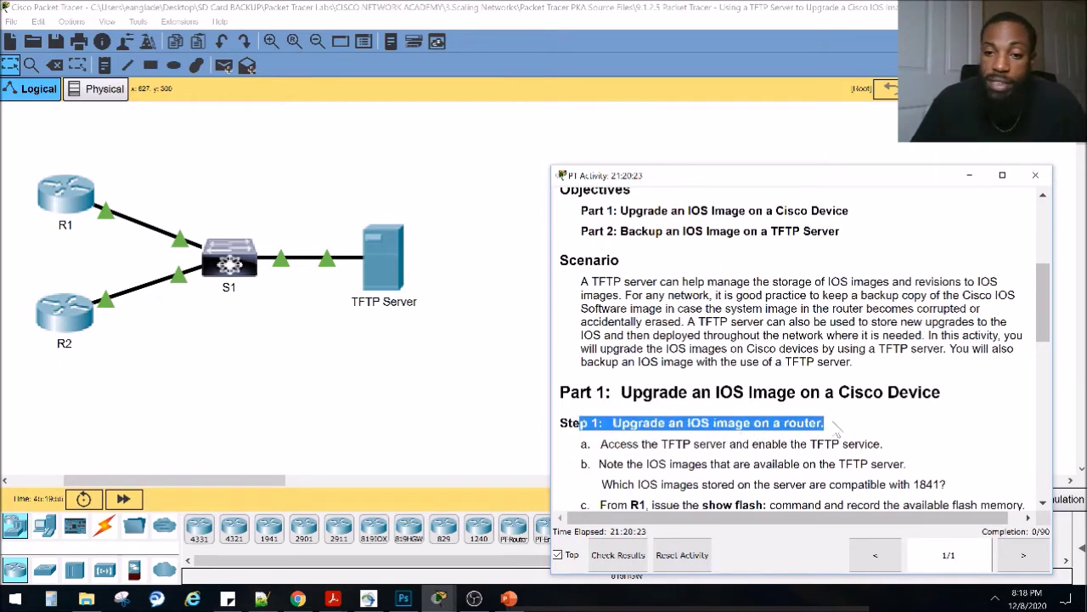
Enable the TFTP service on the TFTP Server.
{"action": "left_click_drag", "start_coordinate": [614, 444], "coordinate": [875, 444]}
{"action": "left_click_drag", "start_coordinate": [431, 327], "coordinate": [336, 207]}
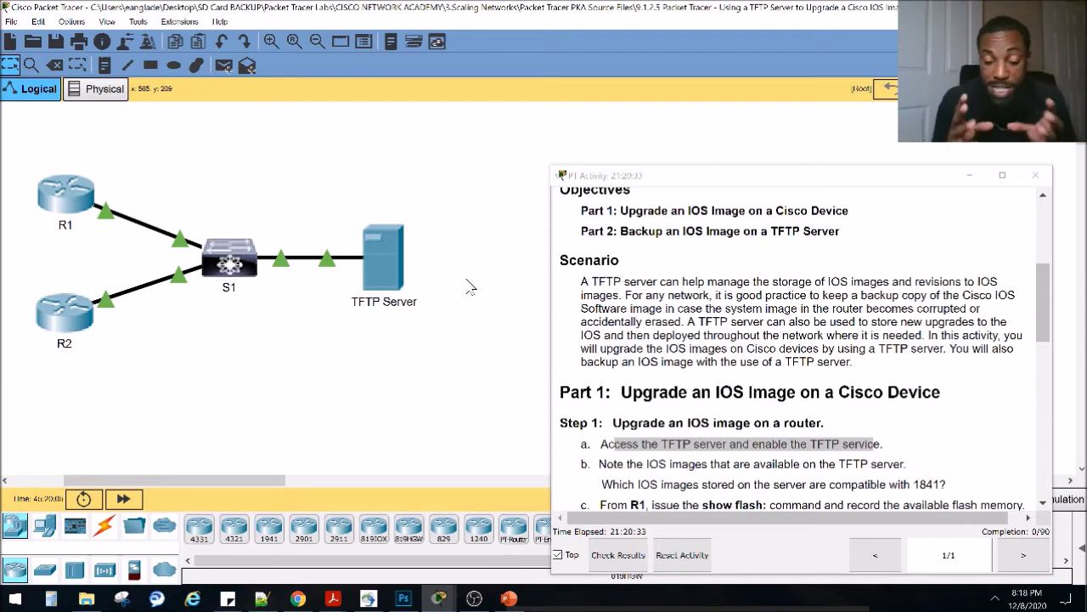
{"action": "left_click_drag", "start_coordinate": [340, 206], "coordinate": [397, 261]}
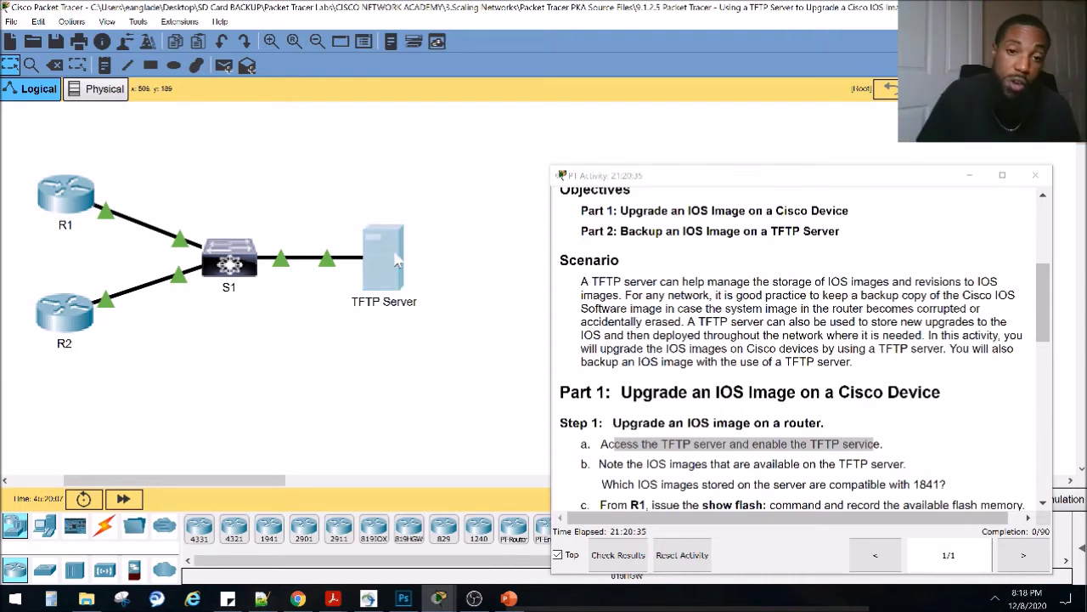
{"action": "left_click", "coordinate": [397, 262]}
{"action": "left_click_drag", "start_coordinate": [482, 75], "coordinate": [221, 90]}
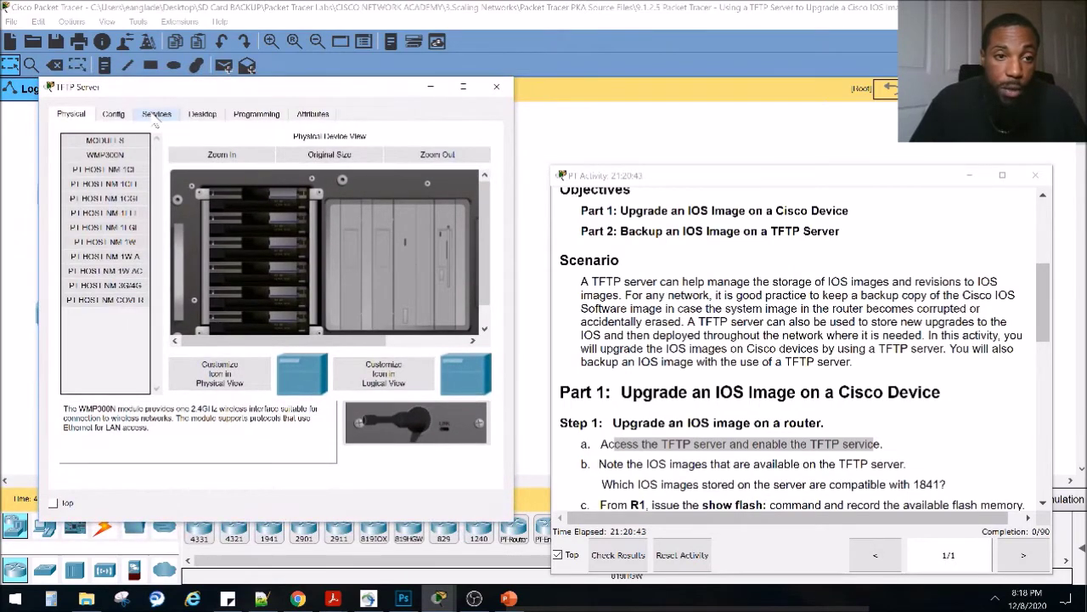
{"action": "left_click", "coordinate": [155, 121]}
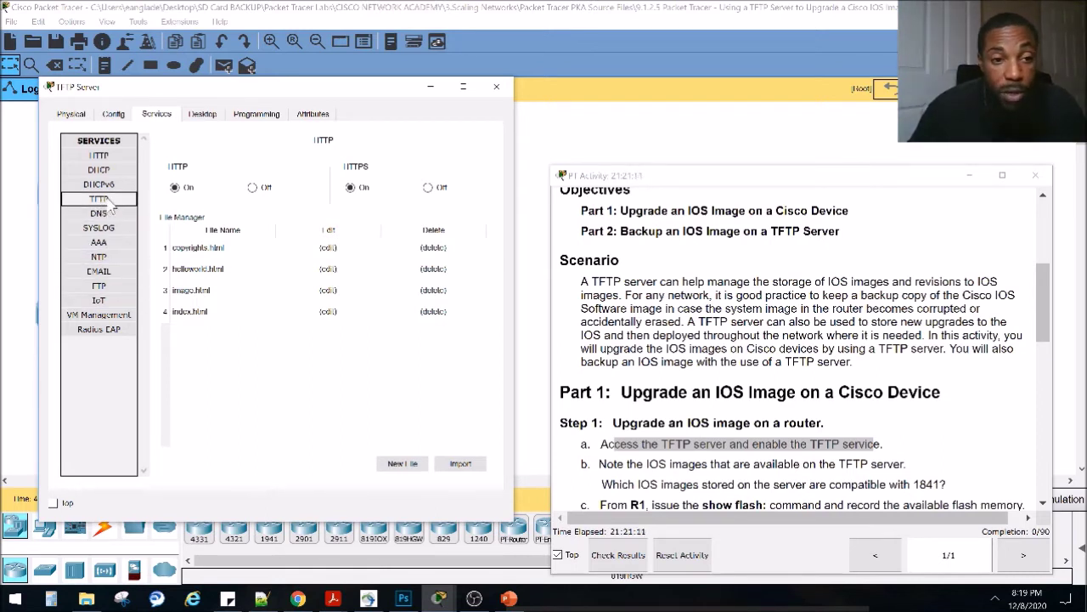
{"action": "left_click", "coordinate": [109, 204]}
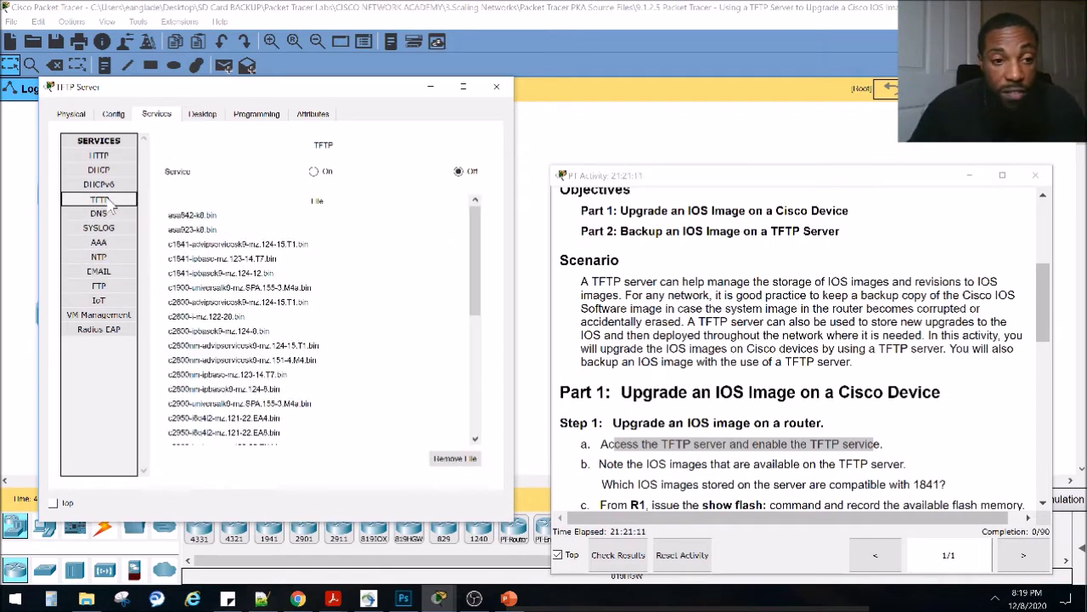
{"action": "left_click", "coordinate": [315, 172]}
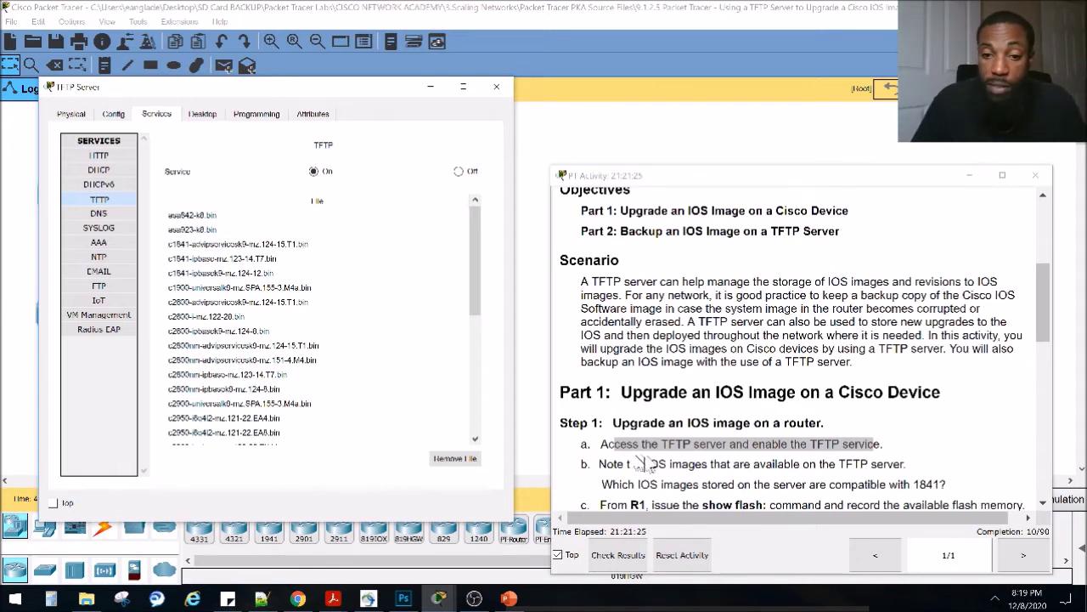
Examine the IOS images stored on the TFTP Server to identify which are compatible with the 1841 router.
{"action": "left_click_drag", "start_coordinate": [613, 464], "coordinate": [913, 469]}
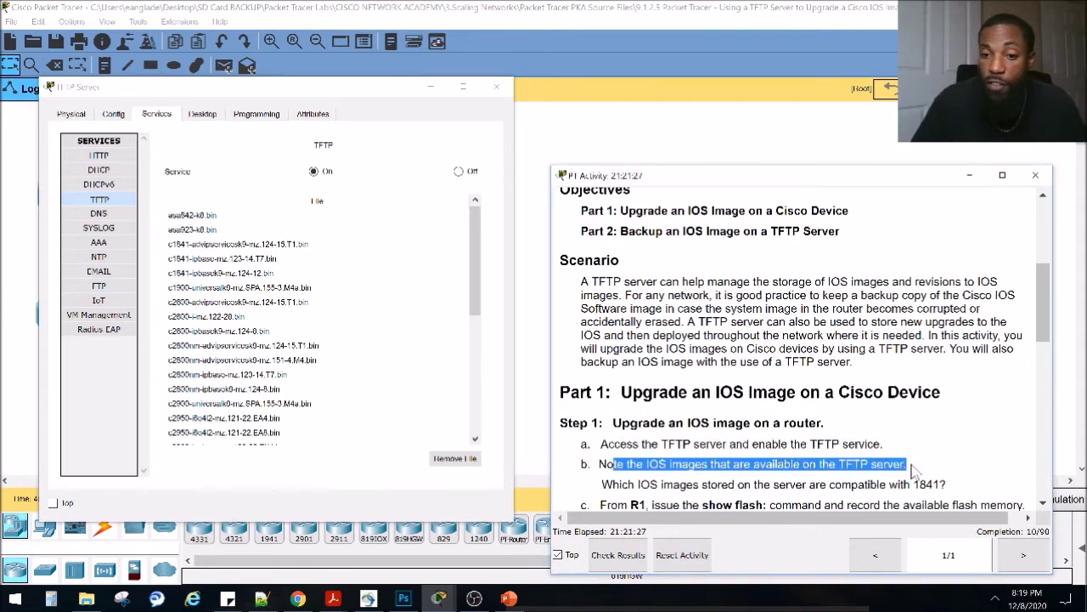
{"action": "left_click", "coordinate": [252, 219]}
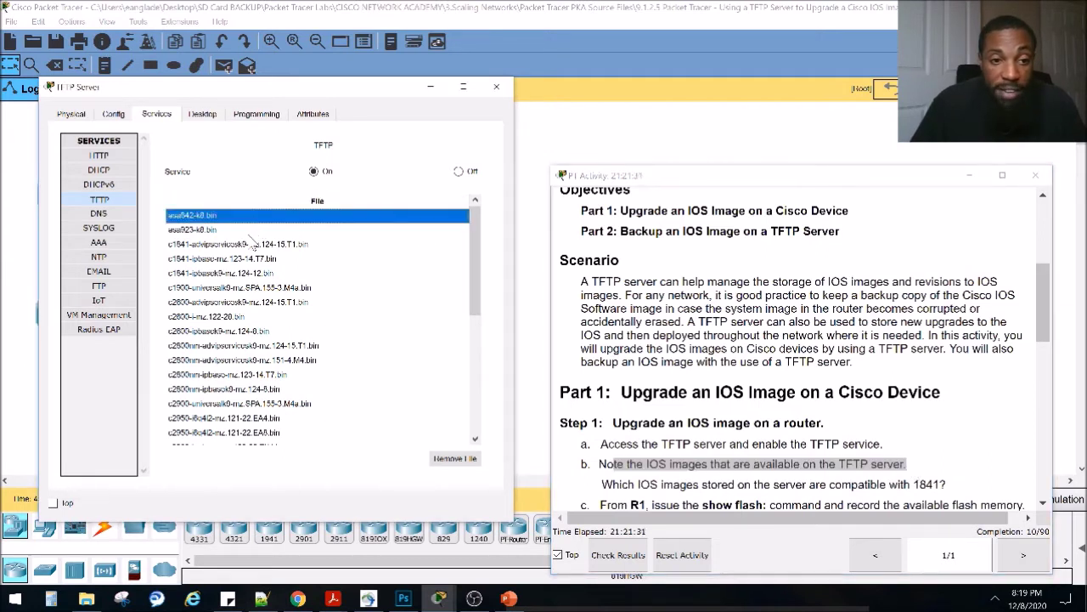
{"action": "left_click", "coordinate": [250, 231]}
{"action": "left_click", "coordinate": [250, 246]}
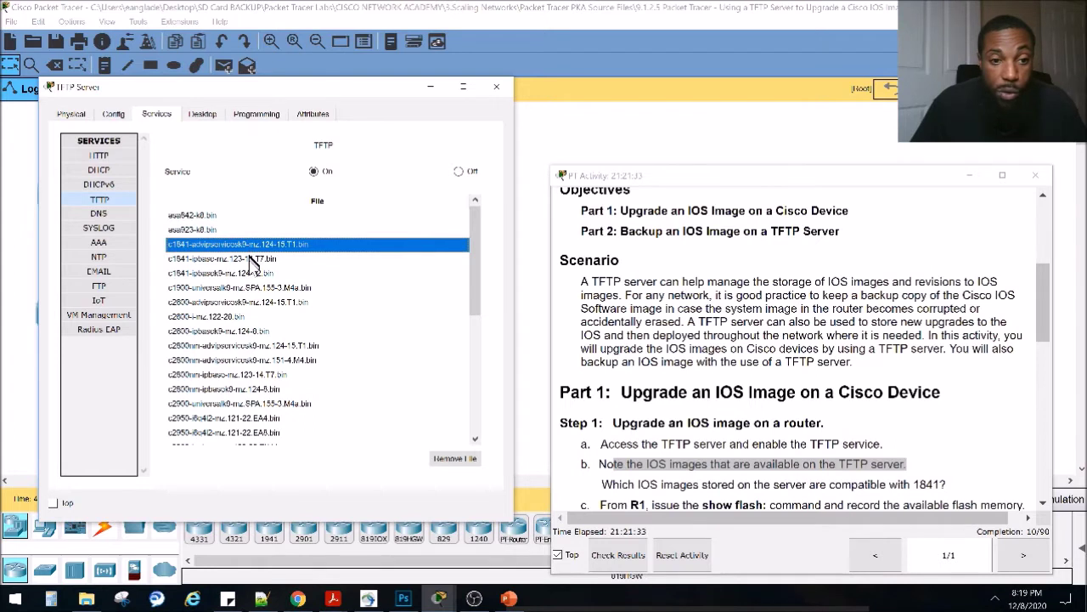
{"action": "left_click_drag", "start_coordinate": [601, 484], "coordinate": [950, 491]}
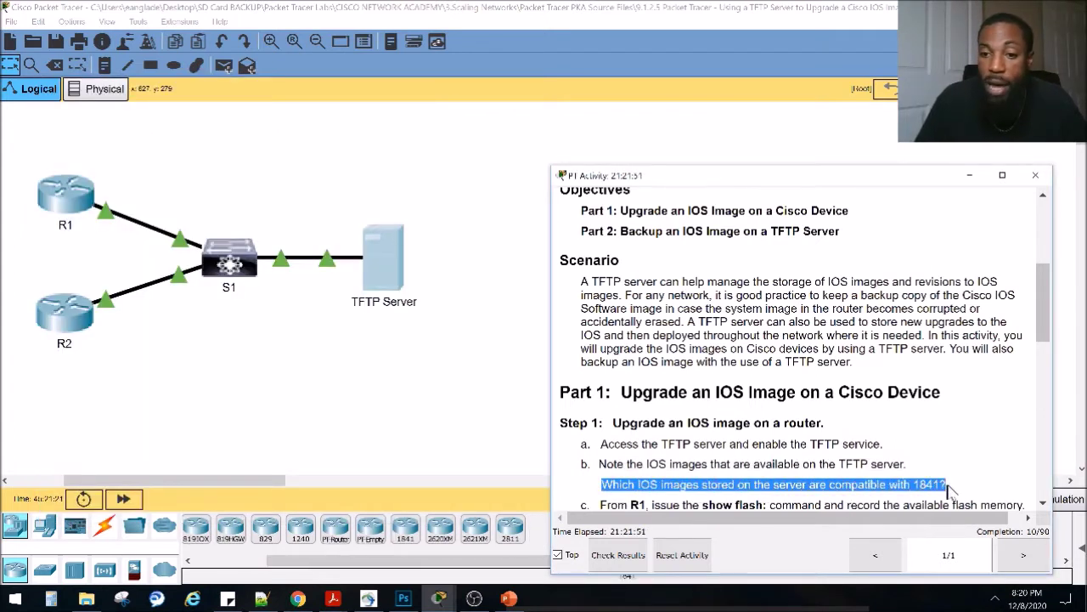
{"action": "left_click", "coordinate": [367, 297]}
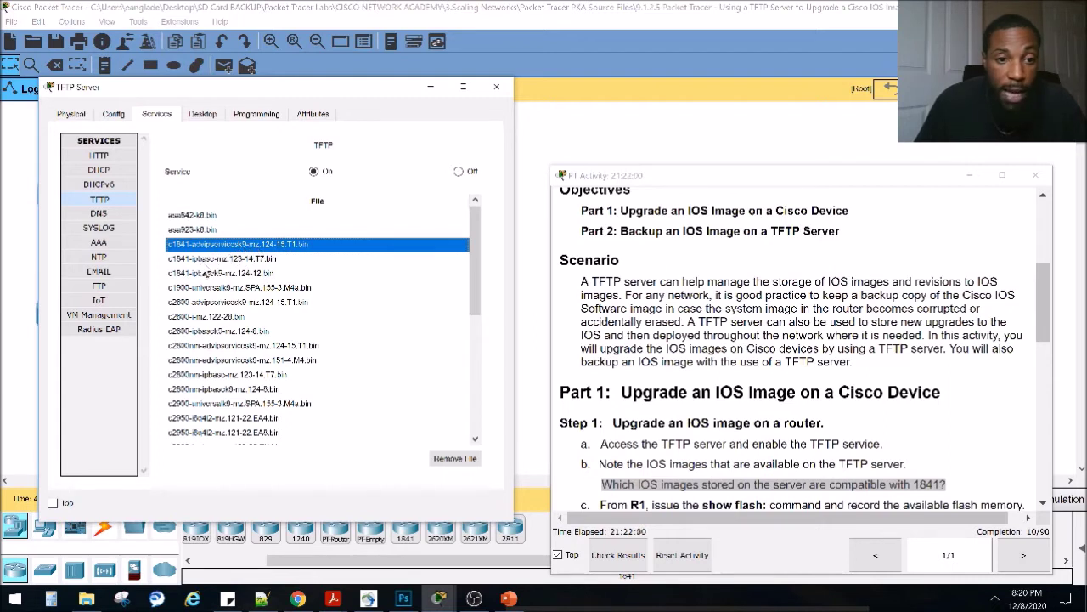
{"action": "left_click", "coordinate": [203, 260]}
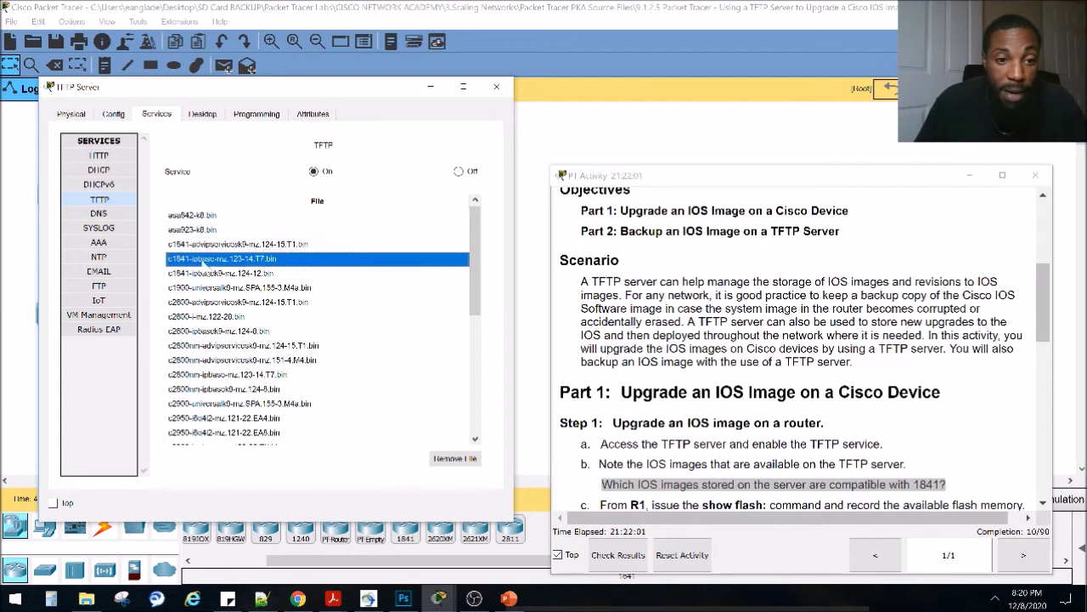
{"action": "left_click", "coordinate": [219, 274]}
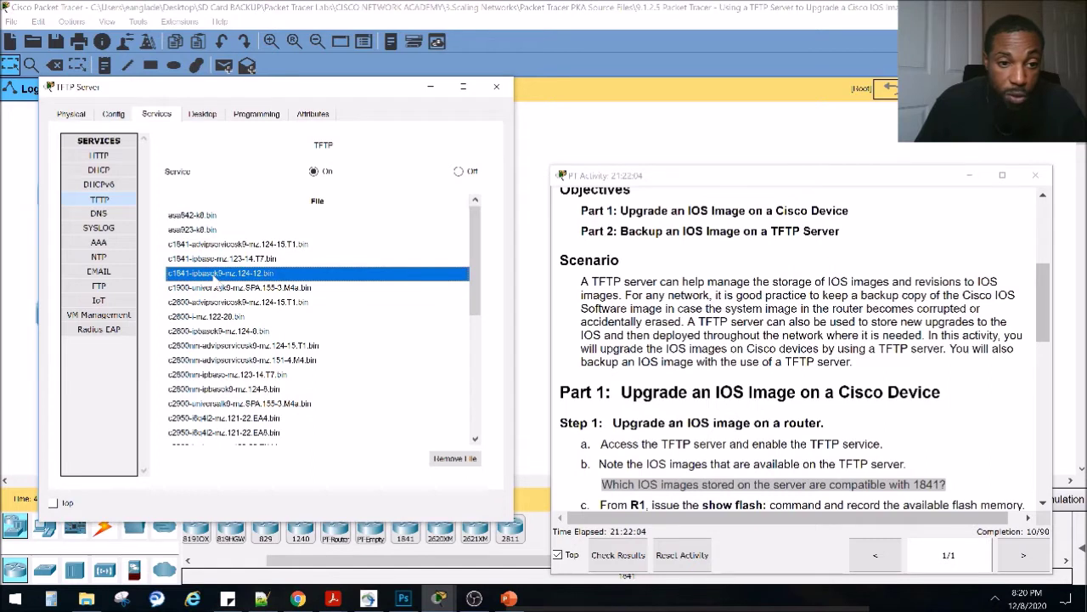
{"action": "left_click", "coordinate": [223, 244]}
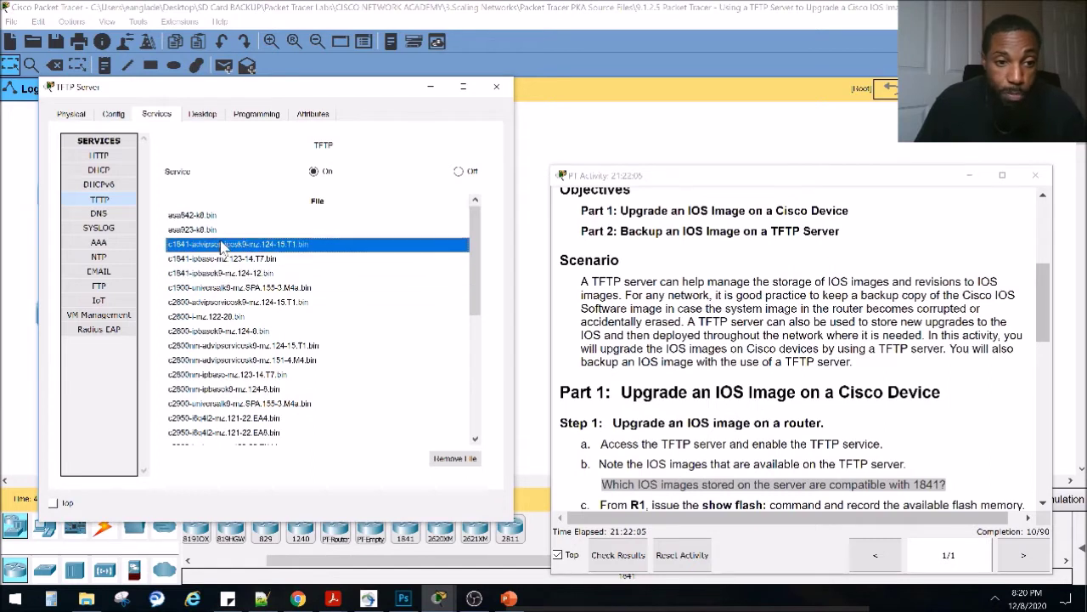
{"action": "left_click", "coordinate": [222, 272]}
{"action": "left_click", "coordinate": [223, 258]}
{"action": "left_click", "coordinate": [227, 231]}
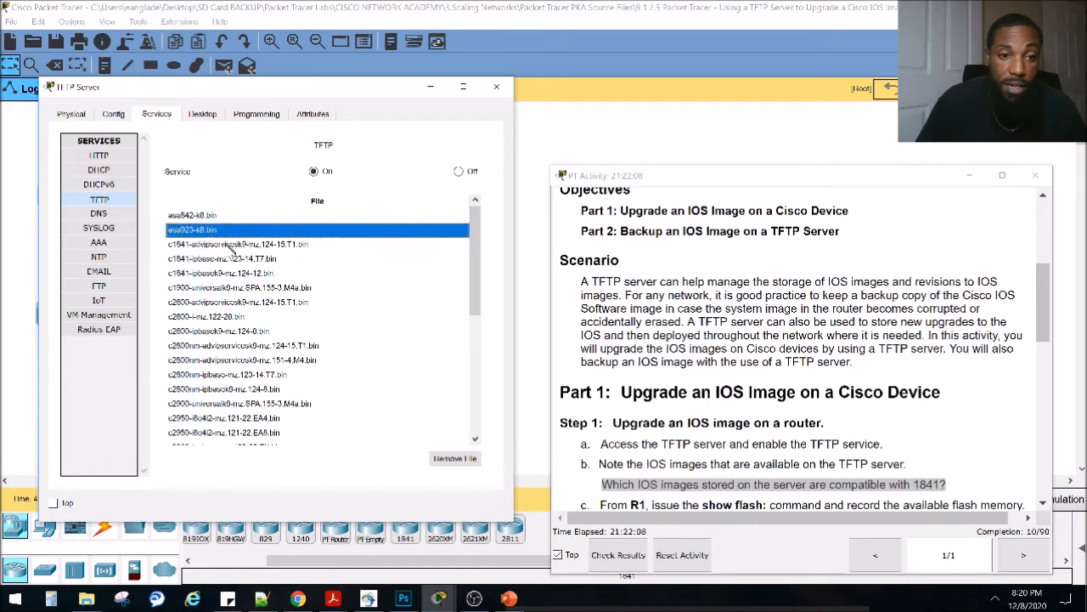
{"action": "left_click", "coordinate": [229, 246]}
Close the TFTP Server window and open a command-line session on router R1.
{"action": "scroll", "coordinate": [598, 457], "scroll_direction": "down", "scroll_amount": 1}
{"action": "left_click_drag", "start_coordinate": [598, 457], "coordinate": [1022, 456]}
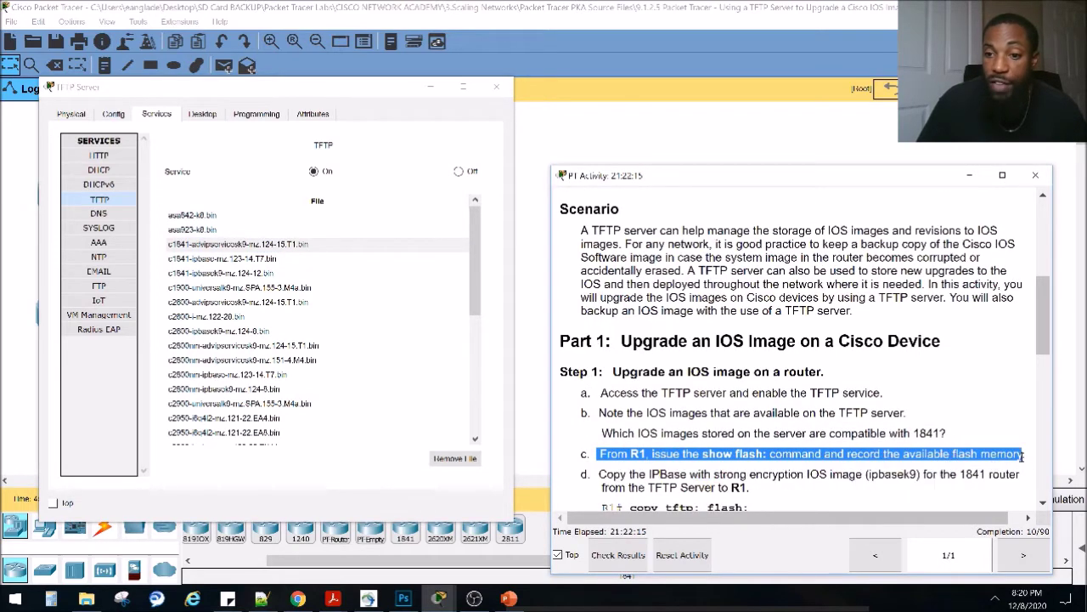
{"action": "left_click", "coordinate": [496, 86]}
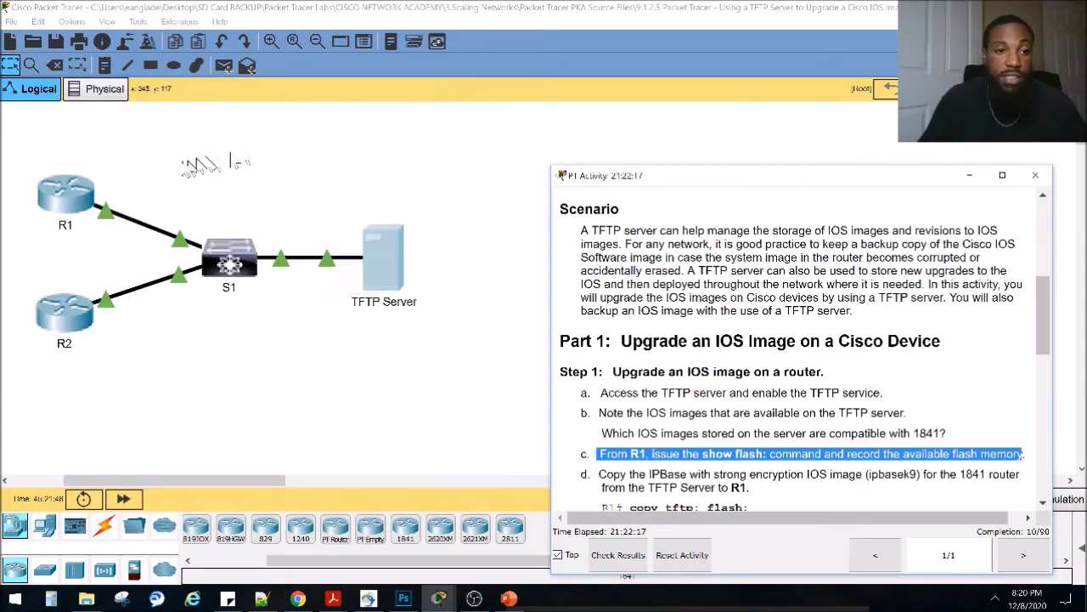
{"action": "left_click", "coordinate": [79, 200]}
{"action": "left_click_drag", "start_coordinate": [446, 75], "coordinate": [127, 147]}
{"action": "left_click", "coordinate": [99, 172]}
{"action": "left_click", "coordinate": [193, 336]}
{"action": "key", "text": "Return"}
{"action": "key", "text": "Return"}
{"action": "key", "text": "Return"}
{"action": "key", "text": "Return"}
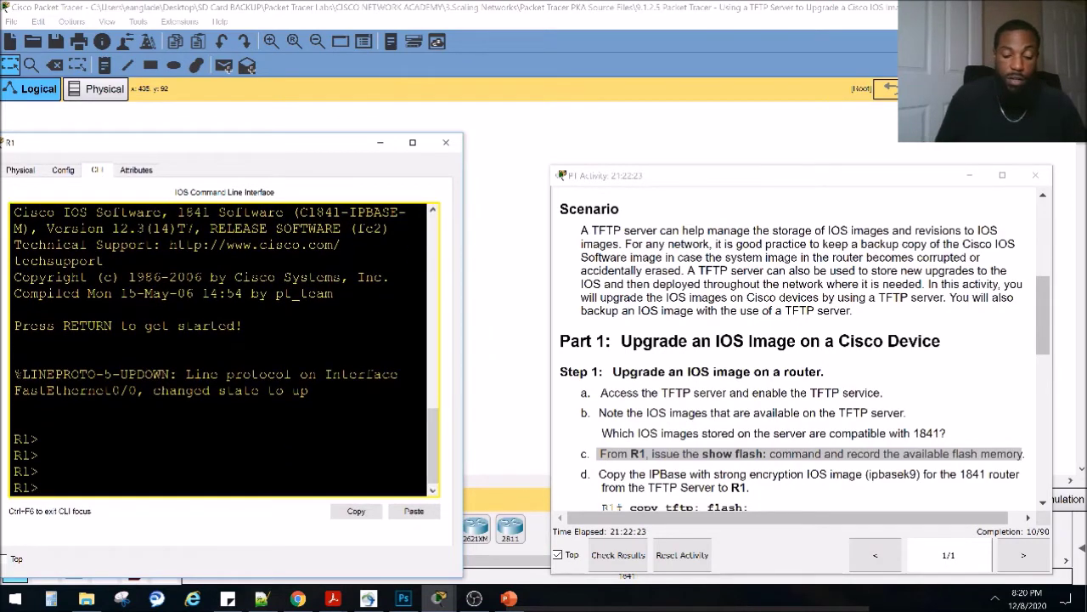
Run show flash: on R1, widen its window and check the available flash memory.
{"action": "type", "text": "sho fl"}
{"action": "key", "text": "Tab"}
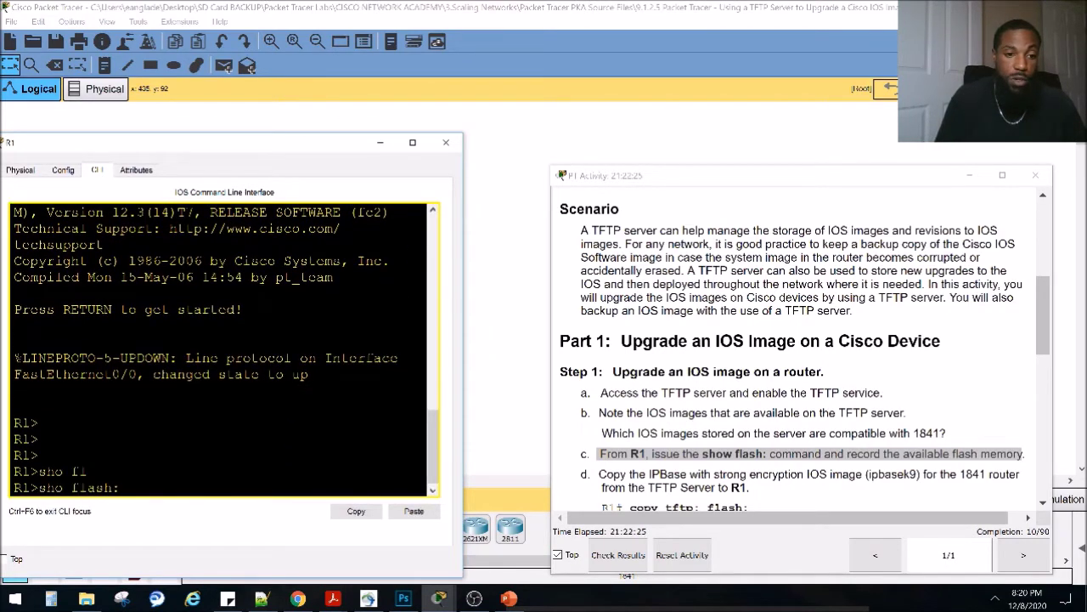
{"action": "key", "text": "Return"}
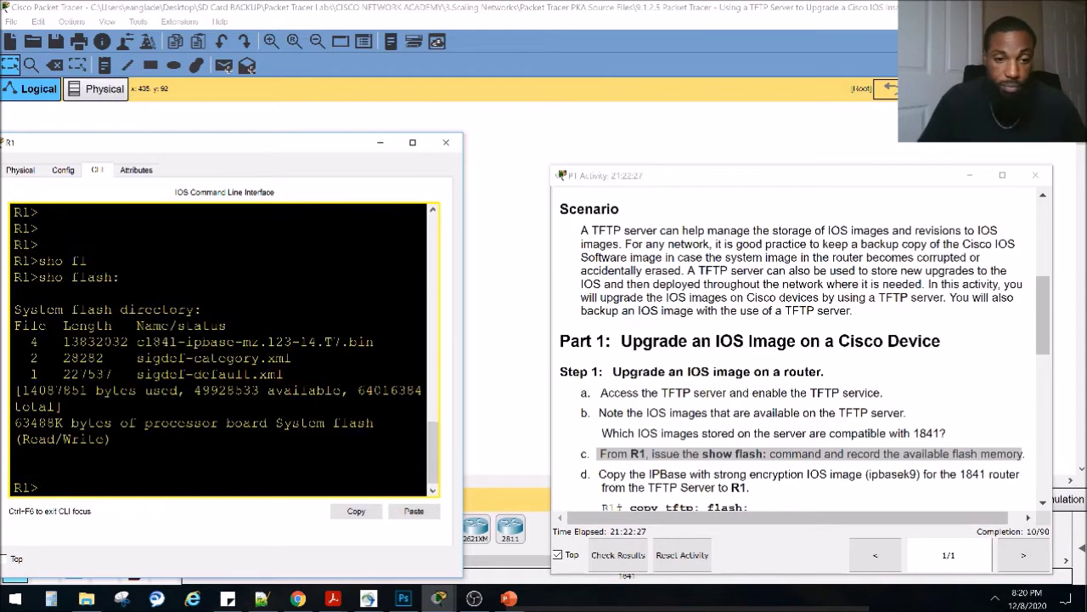
{"action": "left_click_drag", "start_coordinate": [464, 395], "coordinate": [662, 371]}
{"action": "left_click_drag", "start_coordinate": [527, 362], "coordinate": [634, 371]}
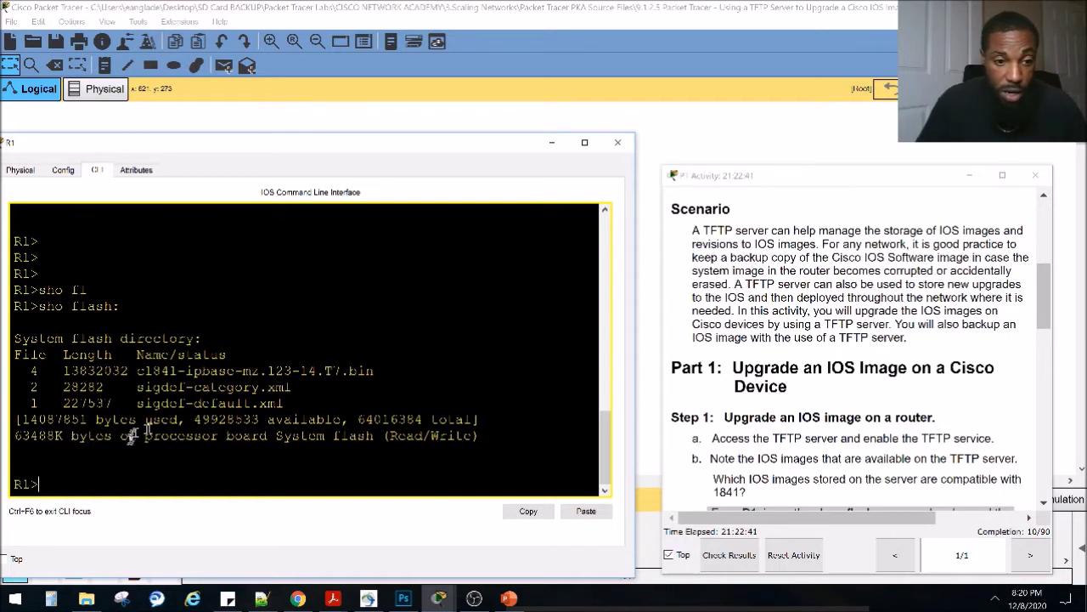
{"action": "double_click", "coordinate": [226, 420]}
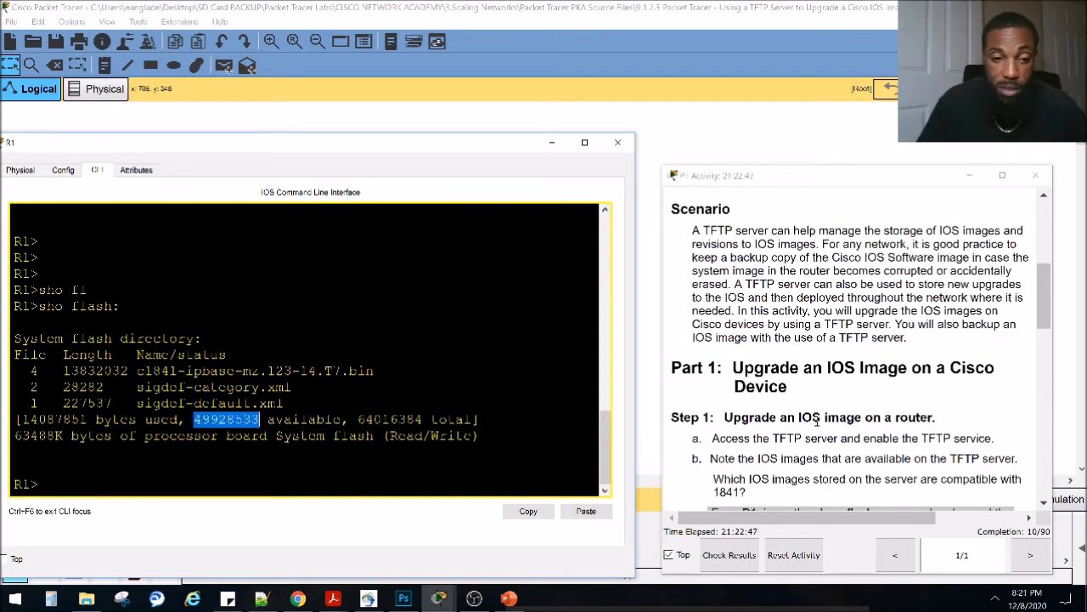
Read the instruction for copying the ipbasek9 image to R1 with copy tftp: flash:, and close the R1 window.
{"action": "scroll", "coordinate": [812, 438], "scroll_direction": "down", "scroll_amount": 1}
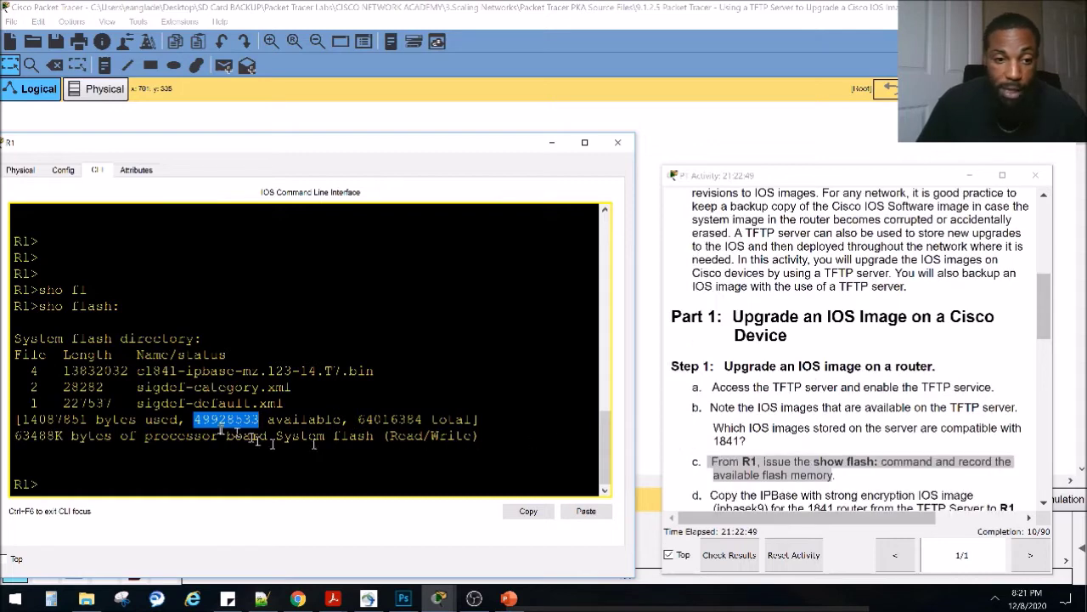
{"action": "scroll", "coordinate": [782, 458], "scroll_direction": "down", "scroll_amount": 1}
{"action": "left_click_drag", "start_coordinate": [710, 443], "coordinate": [973, 442]}
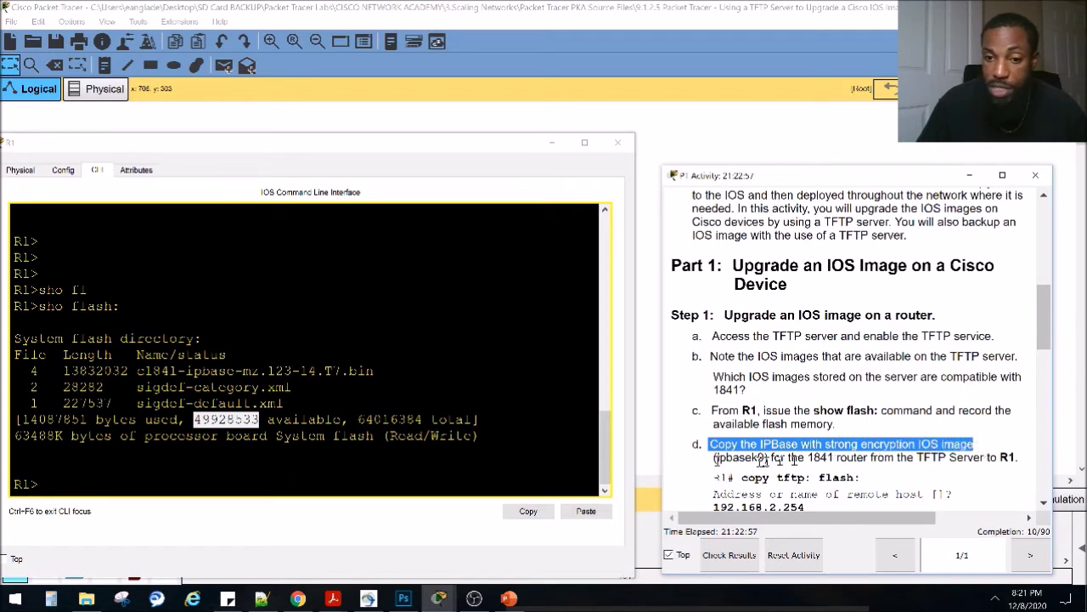
{"action": "double_click", "coordinate": [721, 458]}
{"action": "left_click_drag", "start_coordinate": [774, 457], "coordinate": [1016, 459]}
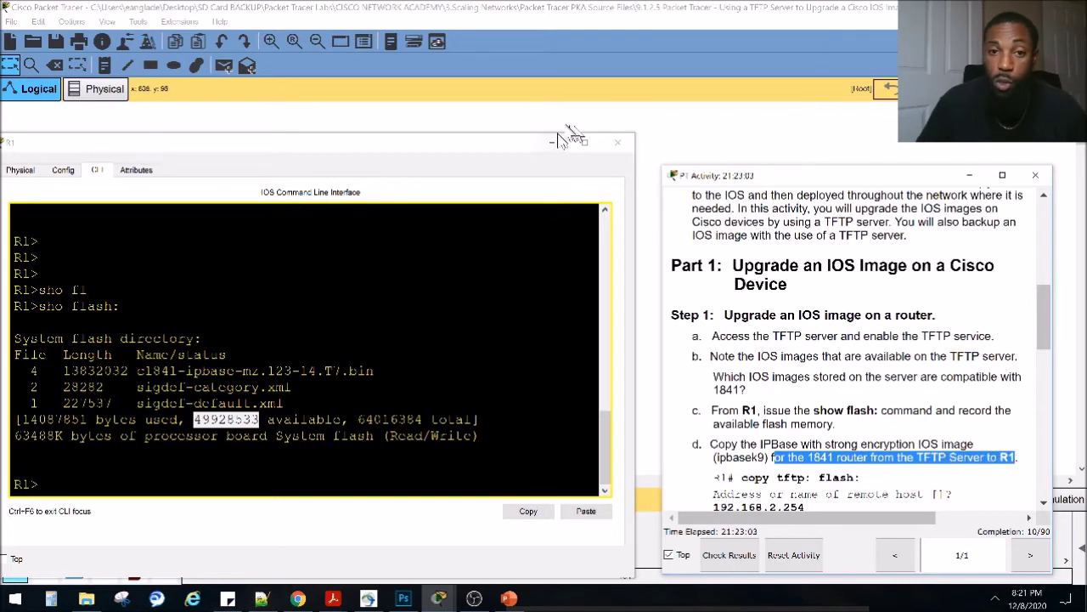
{"action": "left_click", "coordinate": [618, 142]}
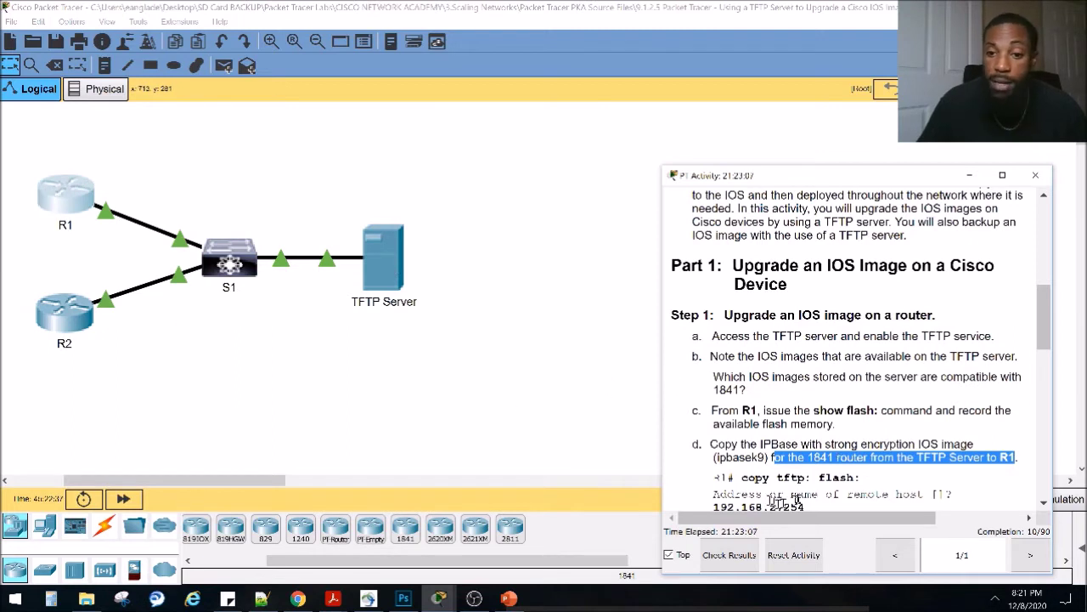
{"action": "left_click_drag", "start_coordinate": [741, 478], "coordinate": [860, 477]}
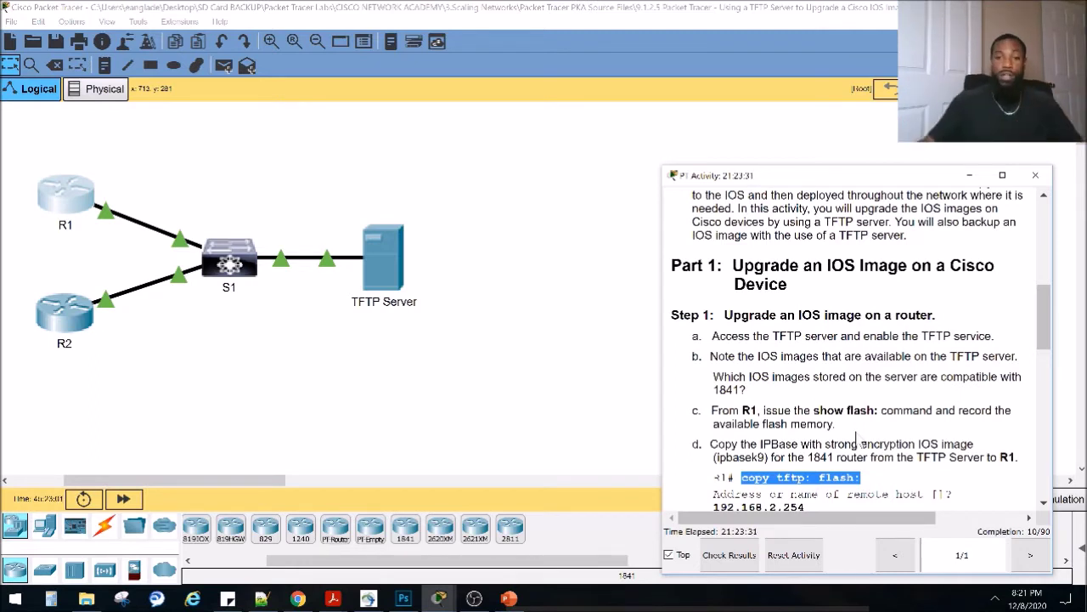
Reopen the command line of router R1 and enter privileged EXEC mode with ena.
{"action": "left_click", "coordinate": [72, 182]}
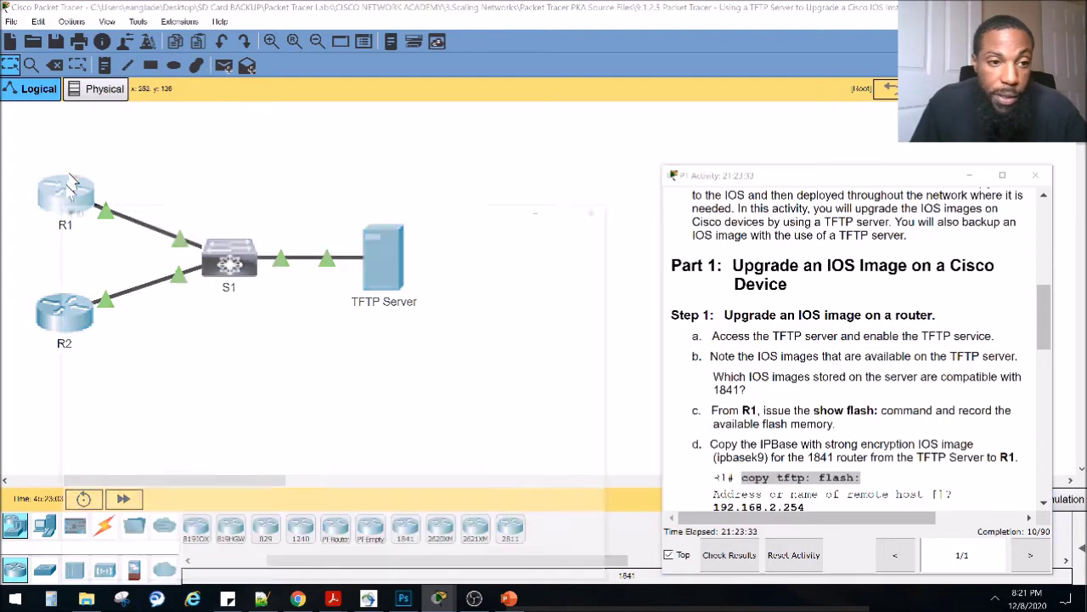
{"action": "left_click", "coordinate": [296, 423]}
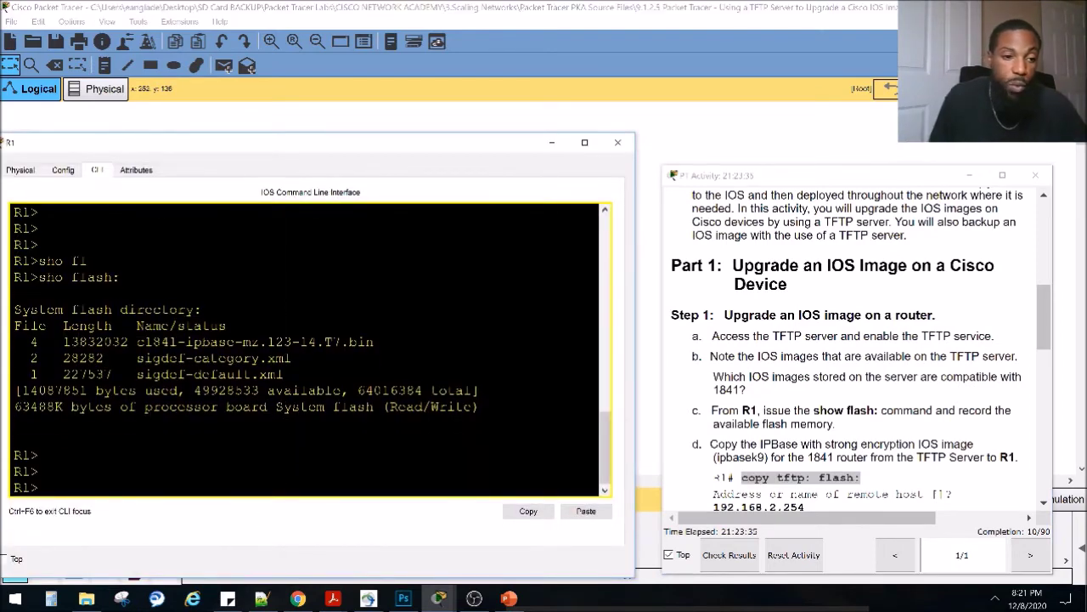
{"action": "type", "text": "cop"}
{"action": "key", "text": "Tab"}
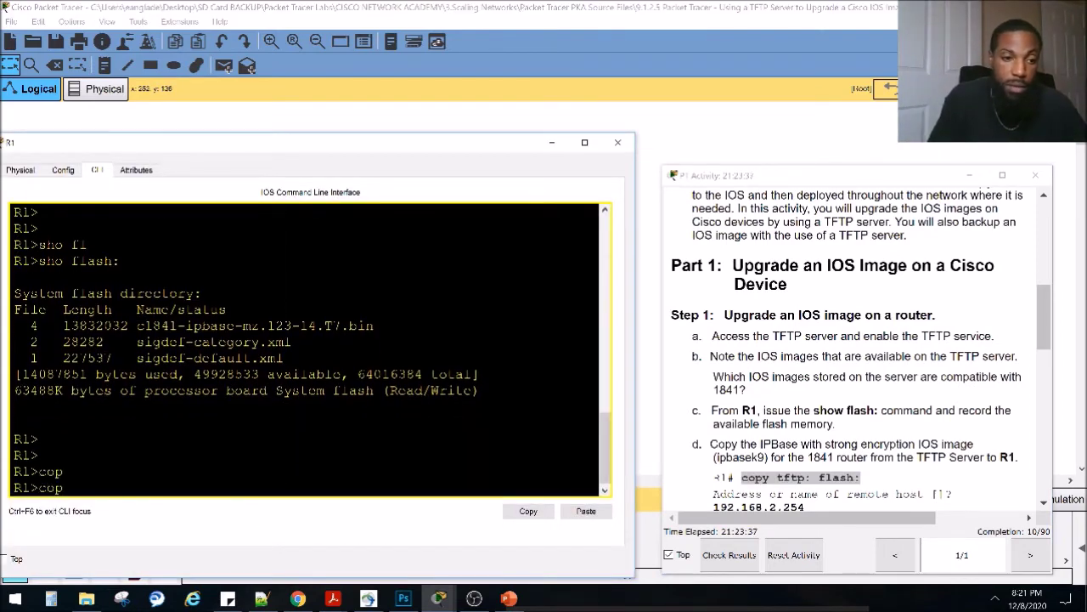
{"action": "type", "text": "y"}
{"action": "key", "text": "Tab"}
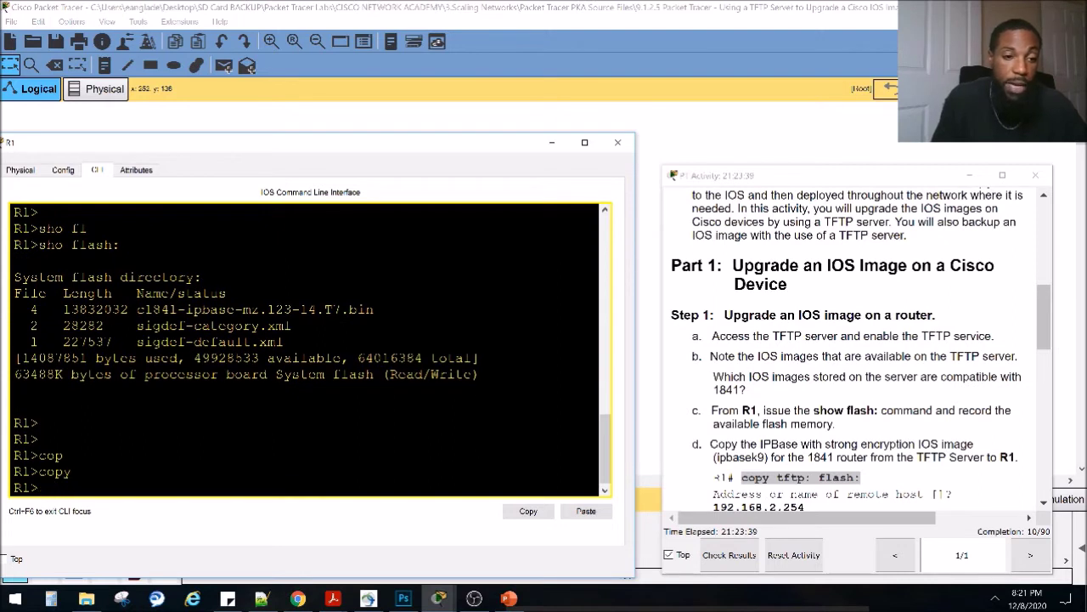
{"action": "type", "text": "ena"}
{"action": "key", "text": "Return"}
Run copy tftp: flash: on R1 to start a transfer from the TFTP server to flash.
{"action": "type", "text": "copy"}
{"action": "key", "text": "Tab"}
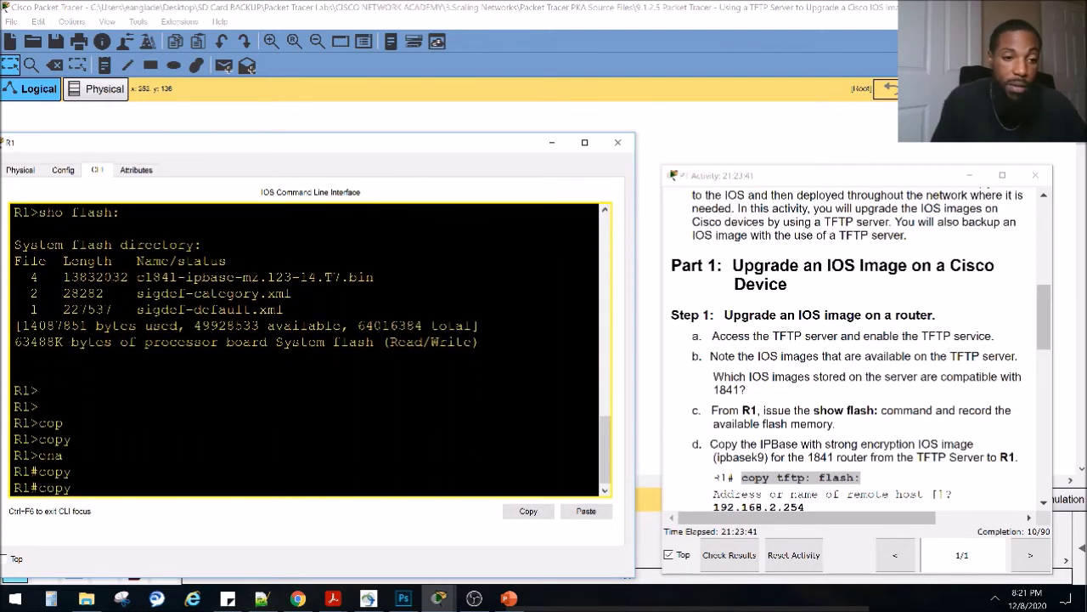
{"action": "type", "text": "t"}
{"action": "key", "text": "Tab"}
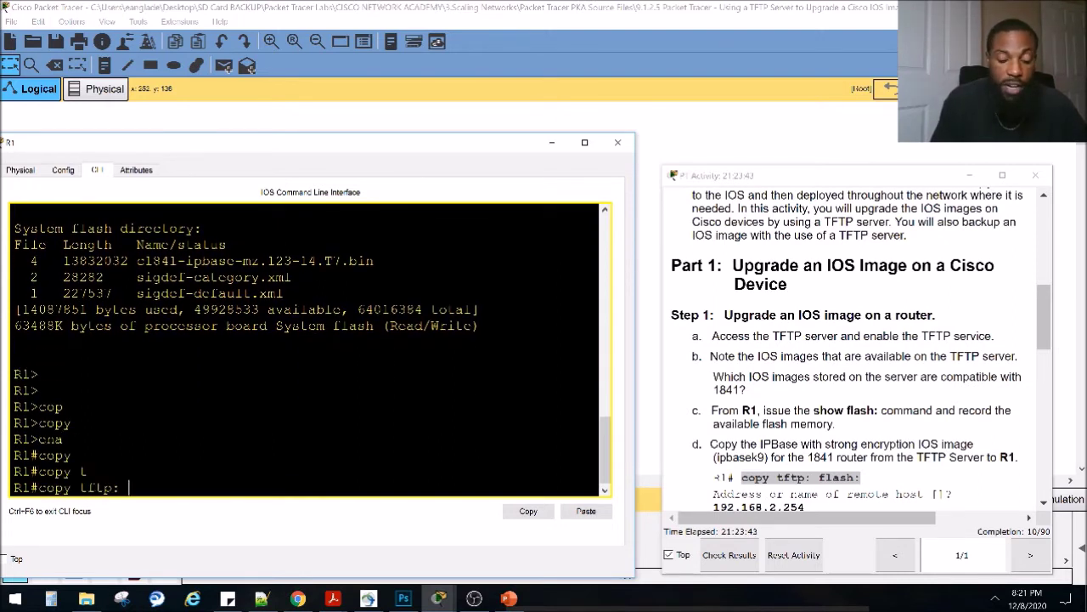
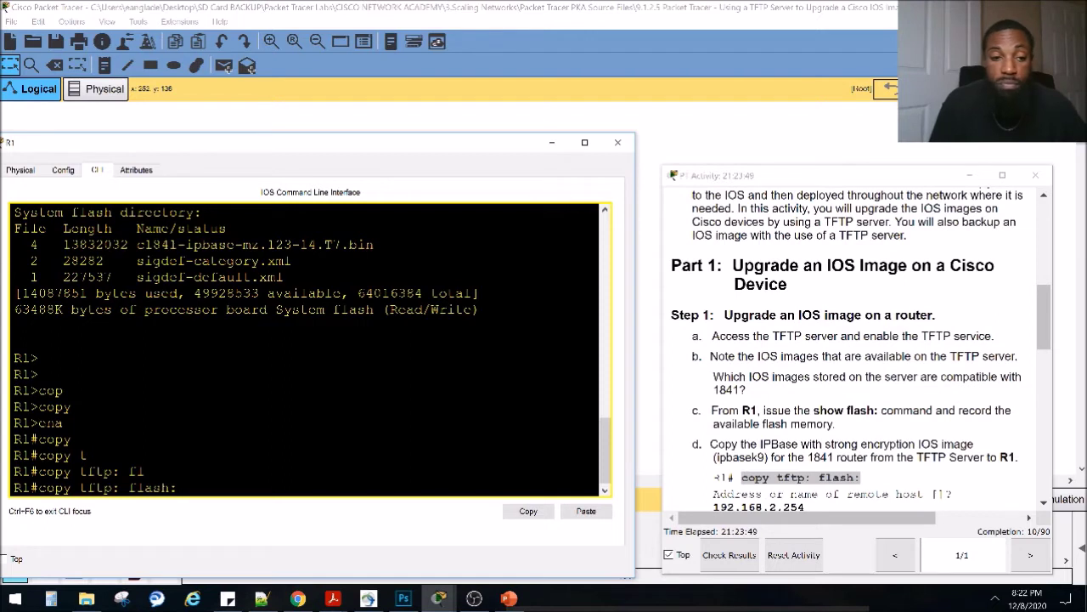
{"action": "key", "text": "Return"}
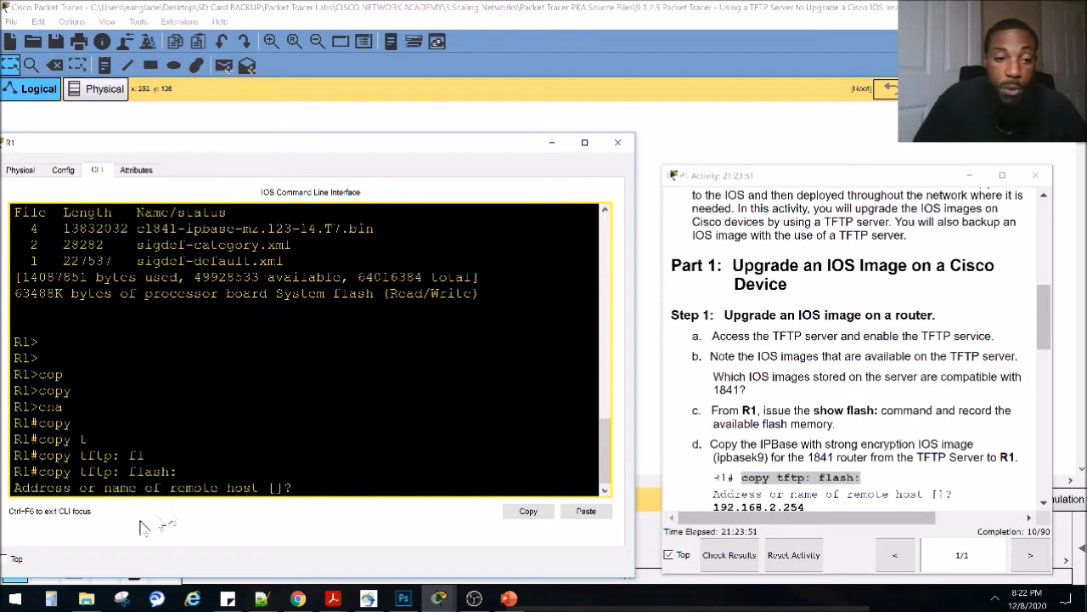
Look up the TFTP server's IP address in the copy instructions and the addressing table, and widen the activity window.
{"action": "left_click_drag", "start_coordinate": [14, 488], "coordinate": [282, 487]}
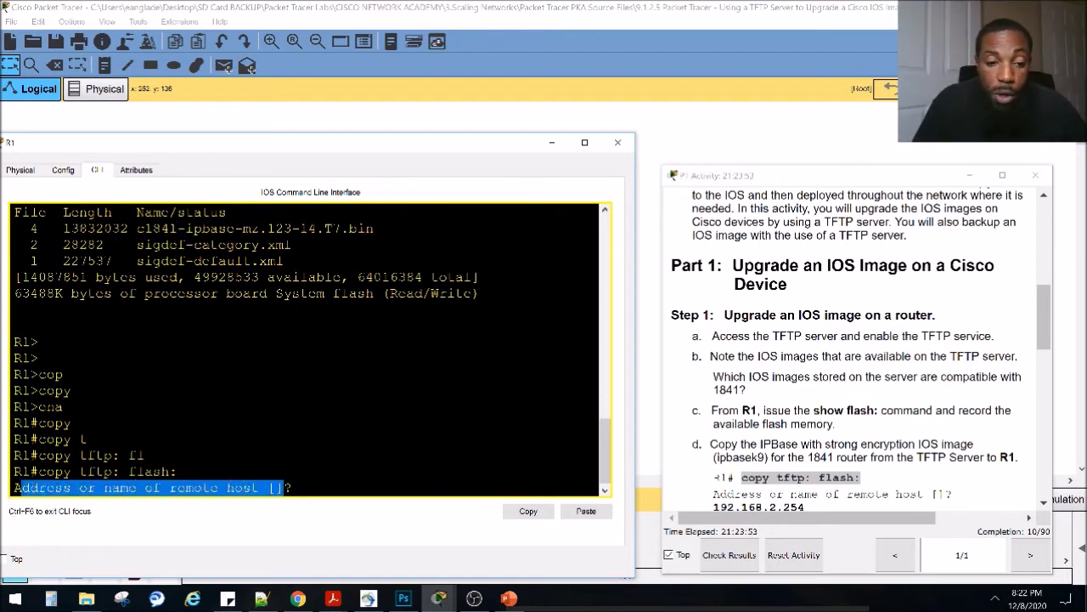
{"action": "left_click", "coordinate": [516, 16]}
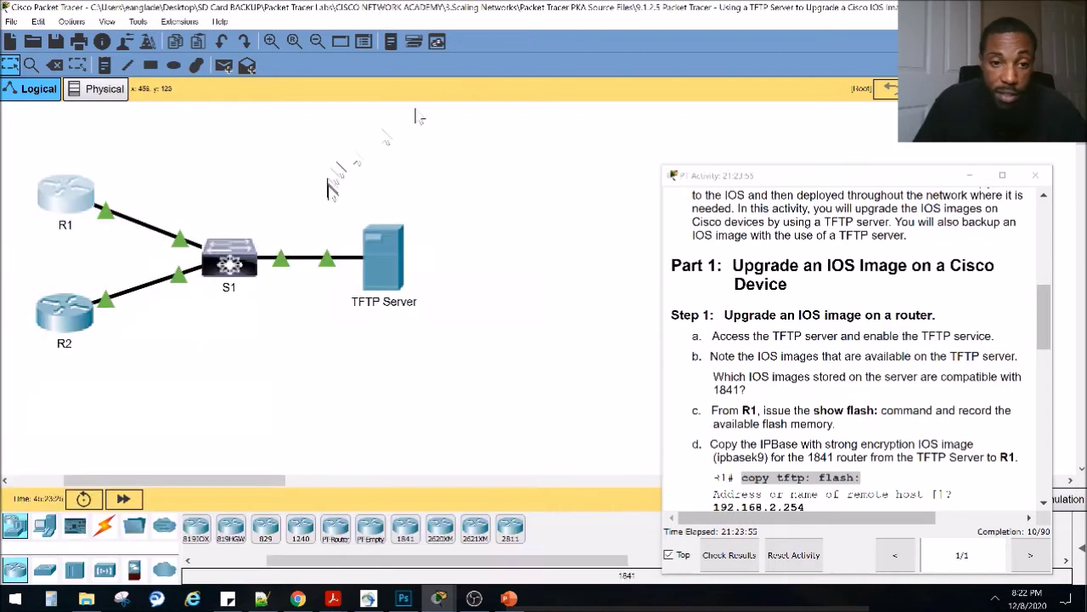
{"action": "scroll", "coordinate": [901, 446], "scroll_direction": "down", "scroll_amount": 1}
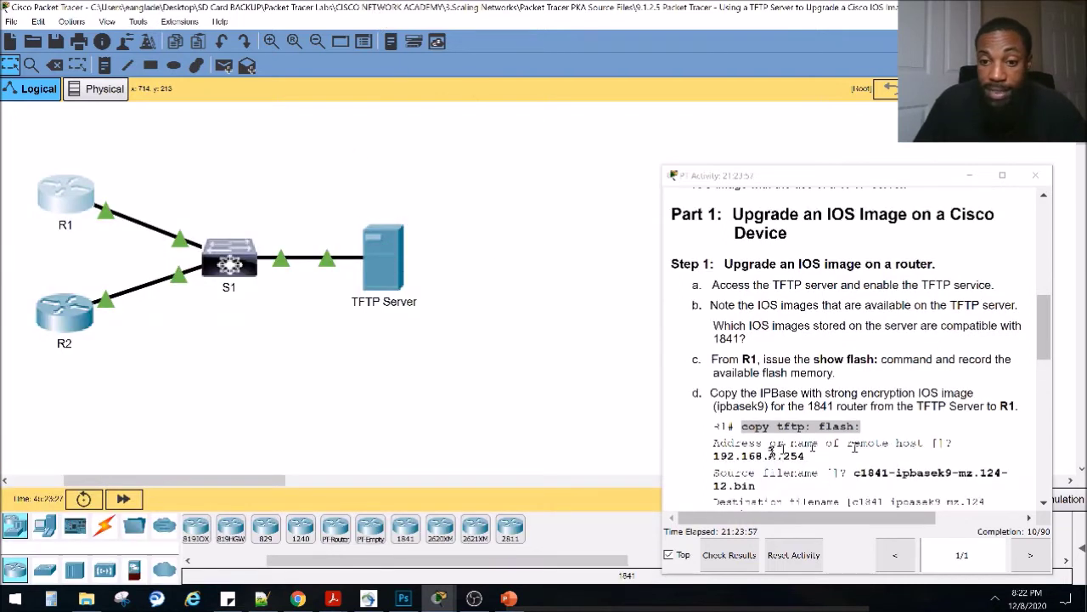
{"action": "left_click_drag", "start_coordinate": [808, 457], "coordinate": [708, 469]}
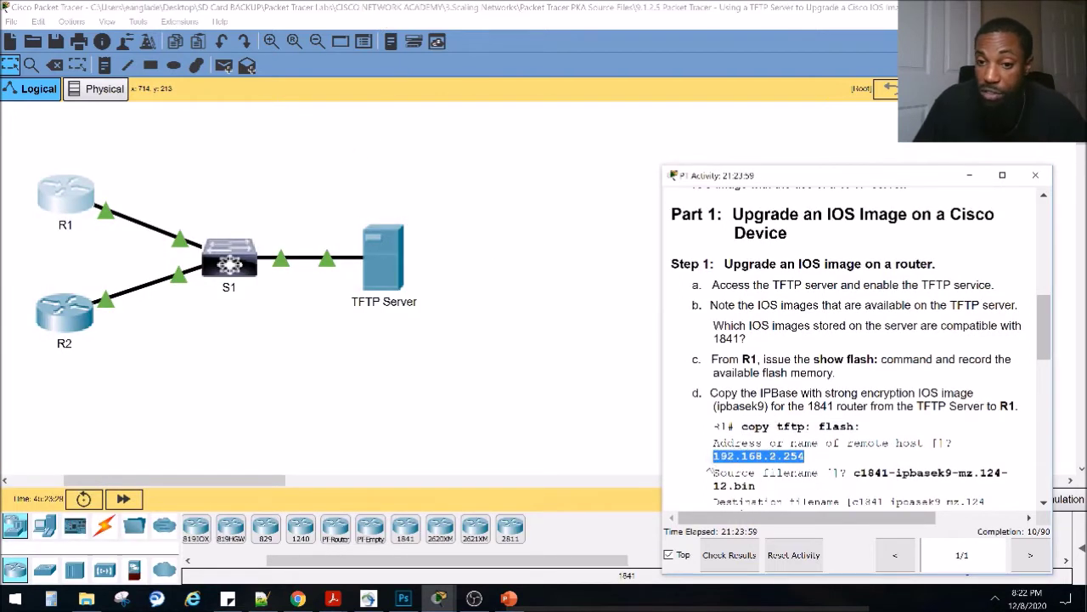
{"action": "scroll", "coordinate": [801, 406], "scroll_direction": "up", "scroll_amount": 8}
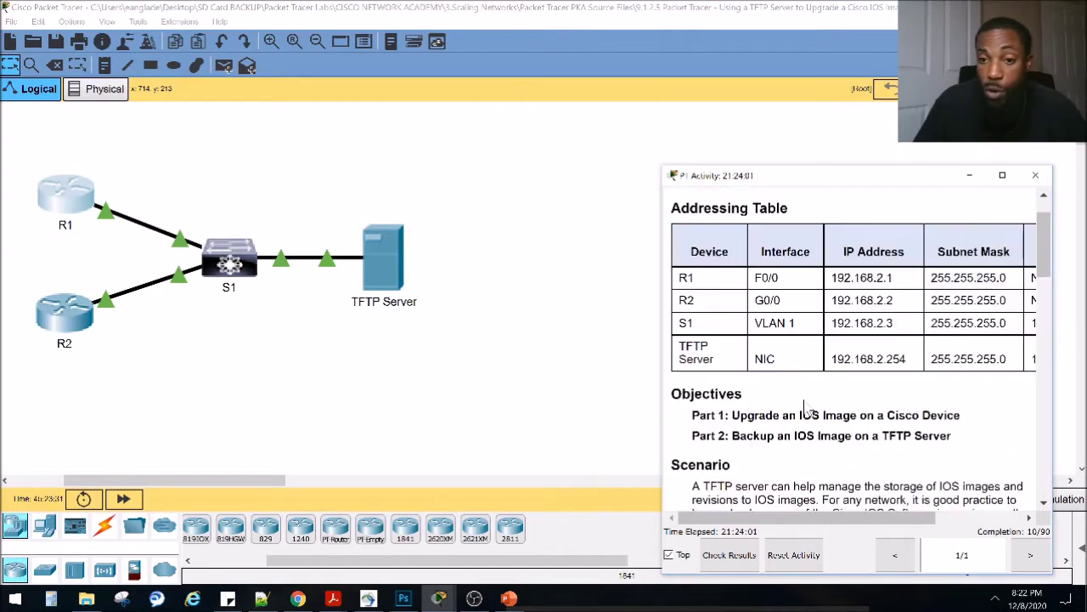
{"action": "left_click_drag", "start_coordinate": [835, 408], "coordinate": [912, 425]}
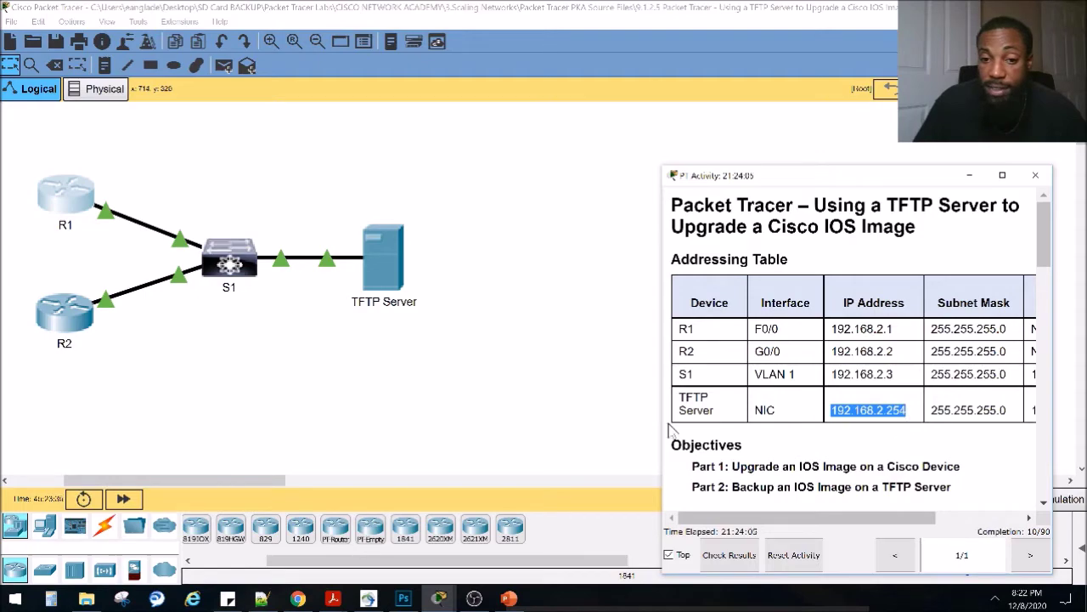
{"action": "left_click_drag", "start_coordinate": [662, 423], "coordinate": [558, 422]}
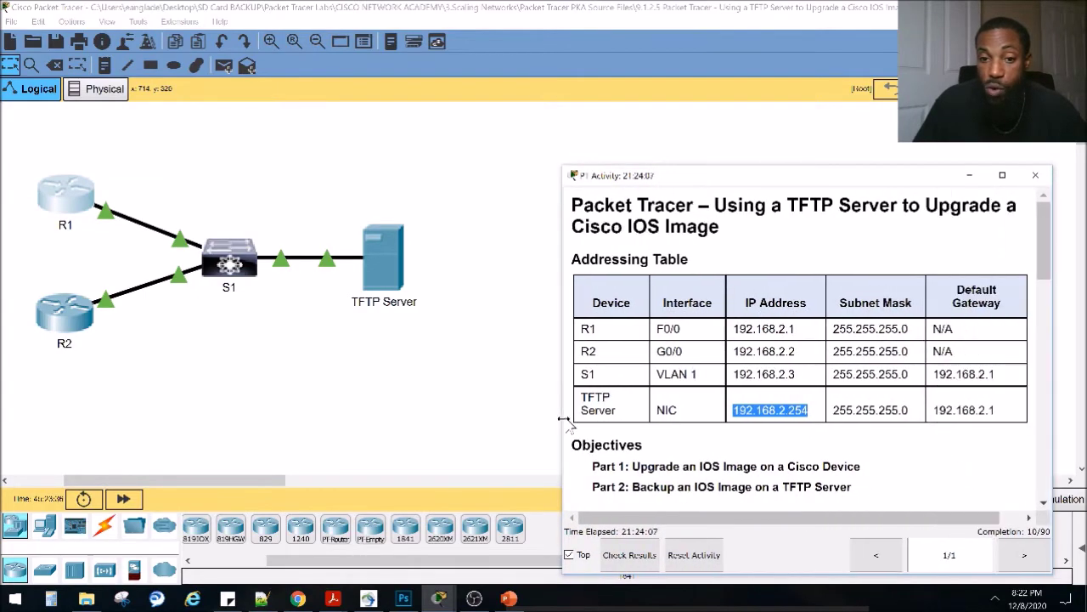
{"action": "scroll", "coordinate": [649, 406], "scroll_direction": "down", "scroll_amount": 3}
{"action": "scroll", "coordinate": [652, 408], "scroll_direction": "down", "scroll_amount": 10}
Briefly check the TFTP Server window, close it, and enter 192.168.254 as the remote host on R1.
{"action": "left_click", "coordinate": [383, 264]}
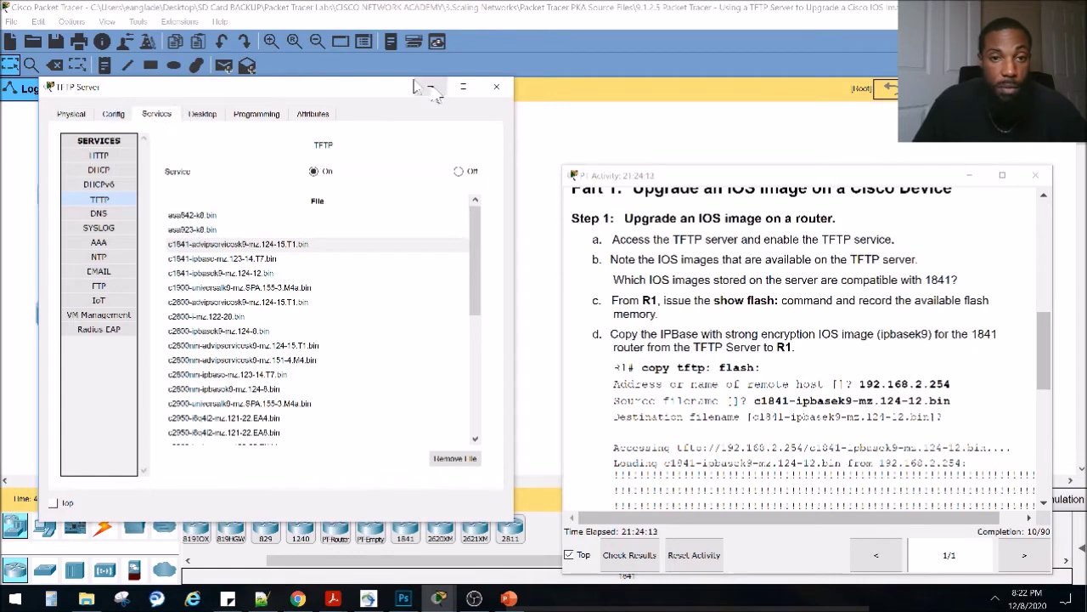
{"action": "left_click", "coordinate": [496, 85]}
{"action": "left_click", "coordinate": [81, 194]}
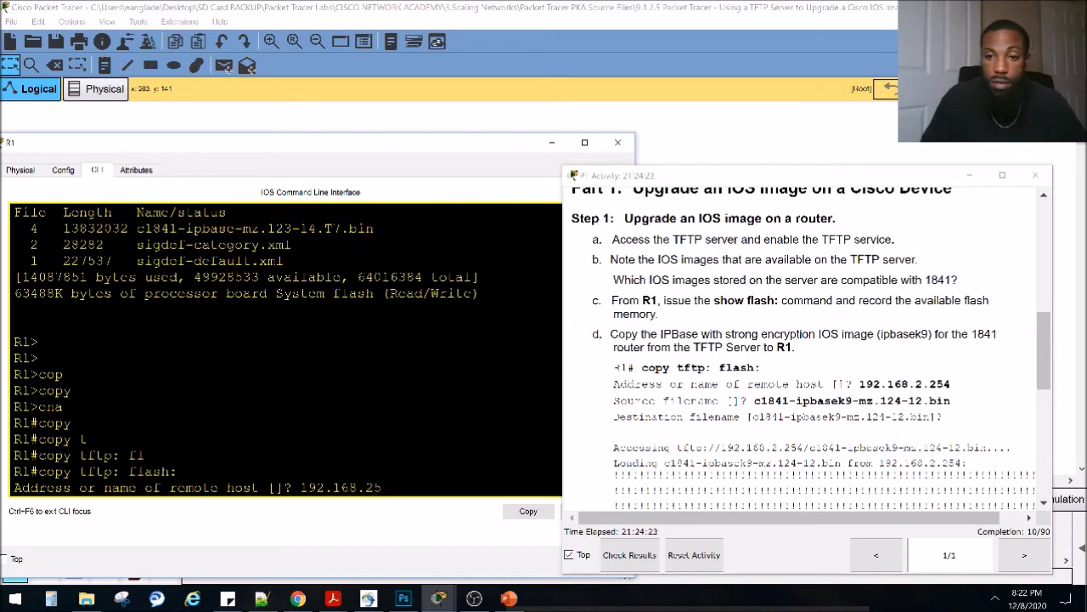
{"action": "key", "text": "Return"}
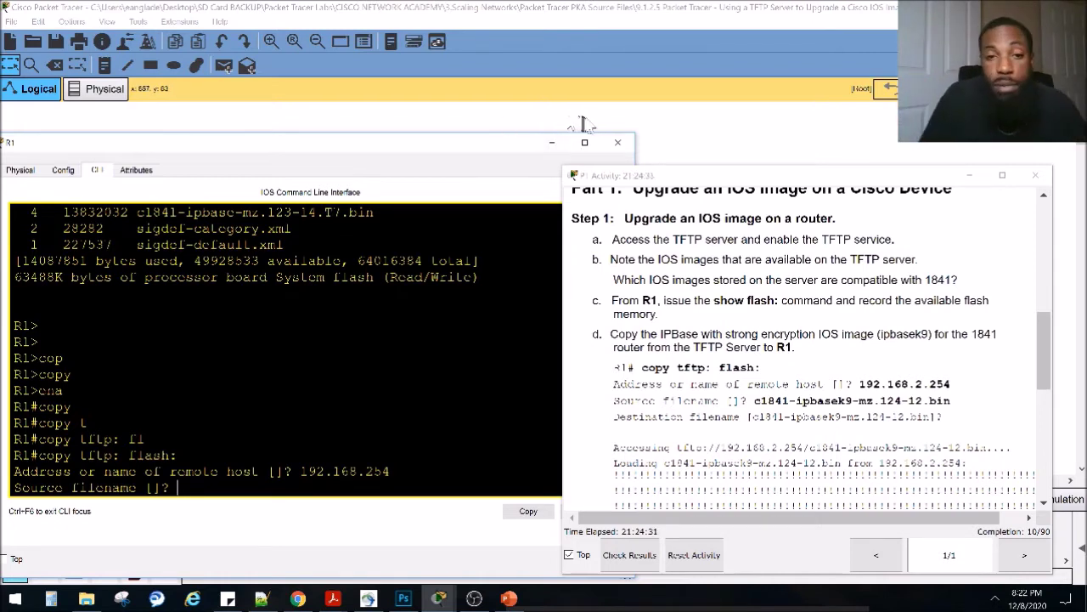
Locate the 1841 images in the TFTP Server's TFTP service file list and select c1841-ipbasek9-mz.124-12.bin.
{"action": "left_click", "coordinate": [564, 146]}
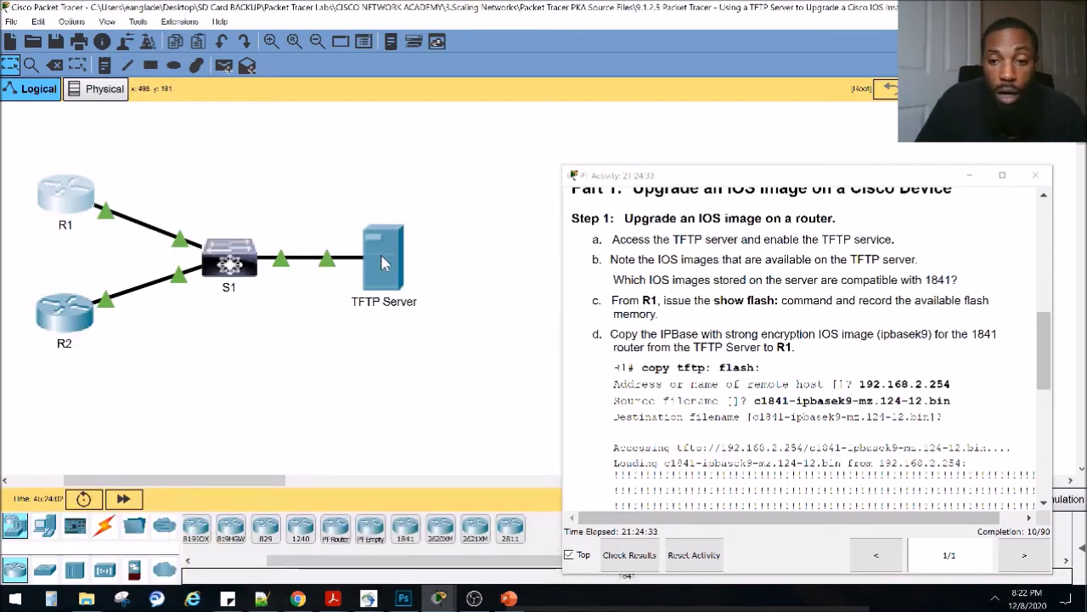
{"action": "left_click", "coordinate": [381, 258]}
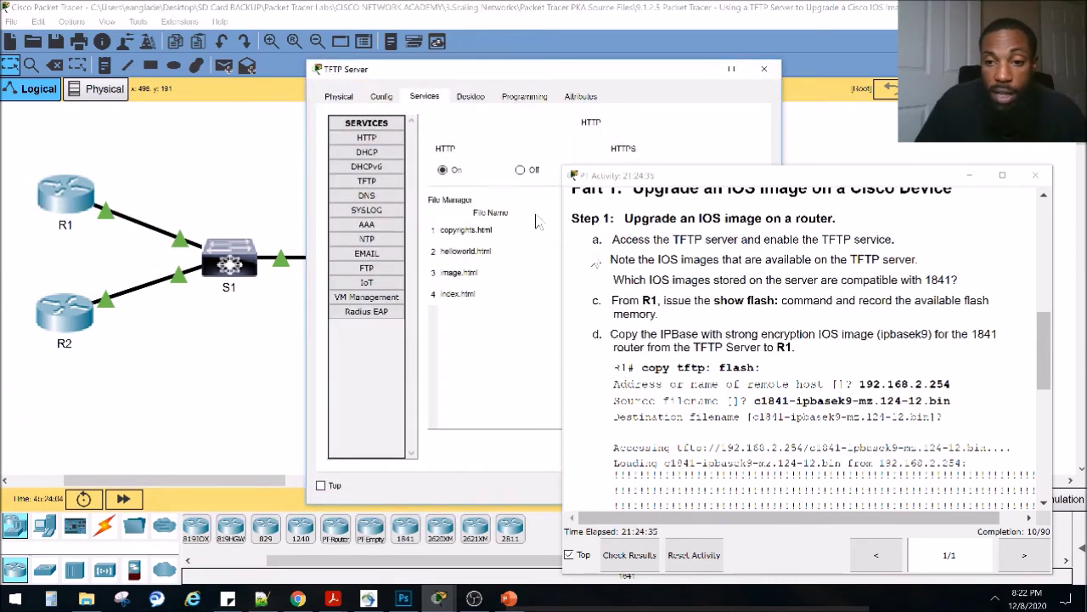
{"action": "left_click_drag", "start_coordinate": [543, 69], "coordinate": [214, 146]}
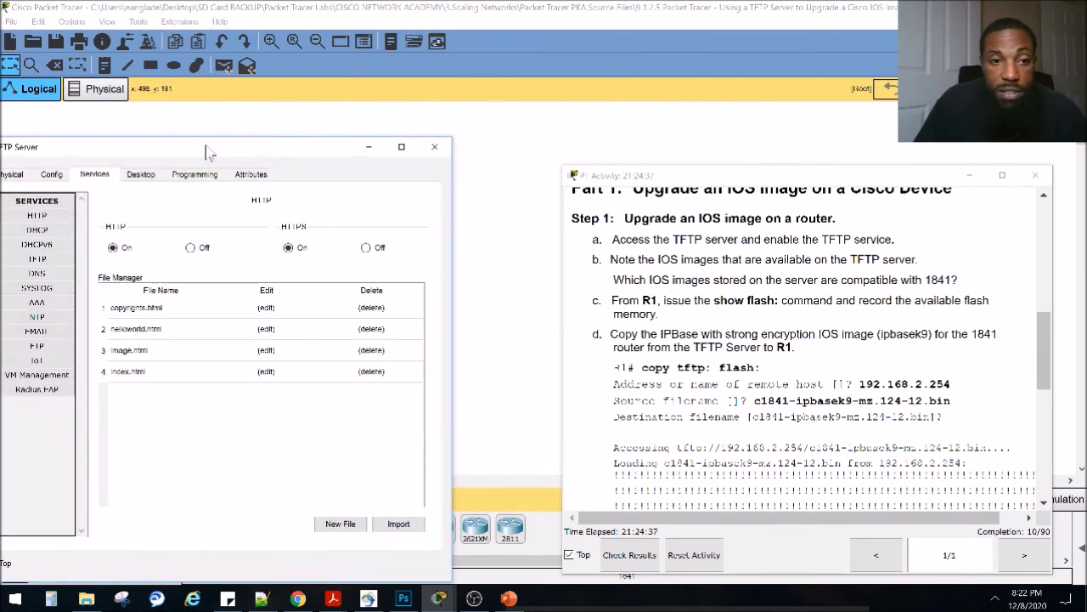
{"action": "left_click", "coordinate": [37, 259]}
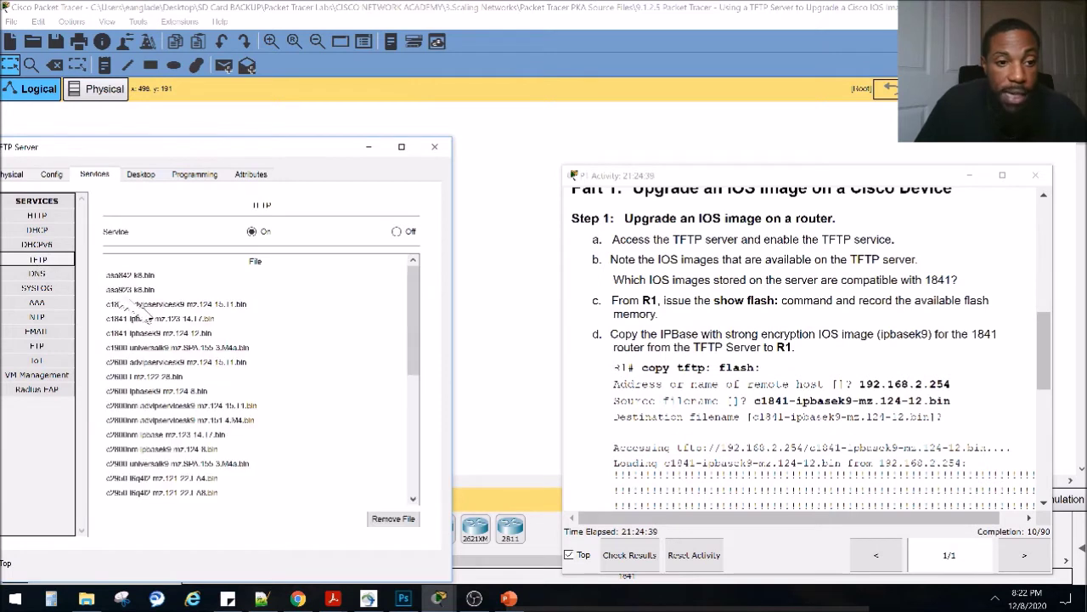
{"action": "left_click", "coordinate": [146, 304]}
{"action": "left_click", "coordinate": [157, 319]}
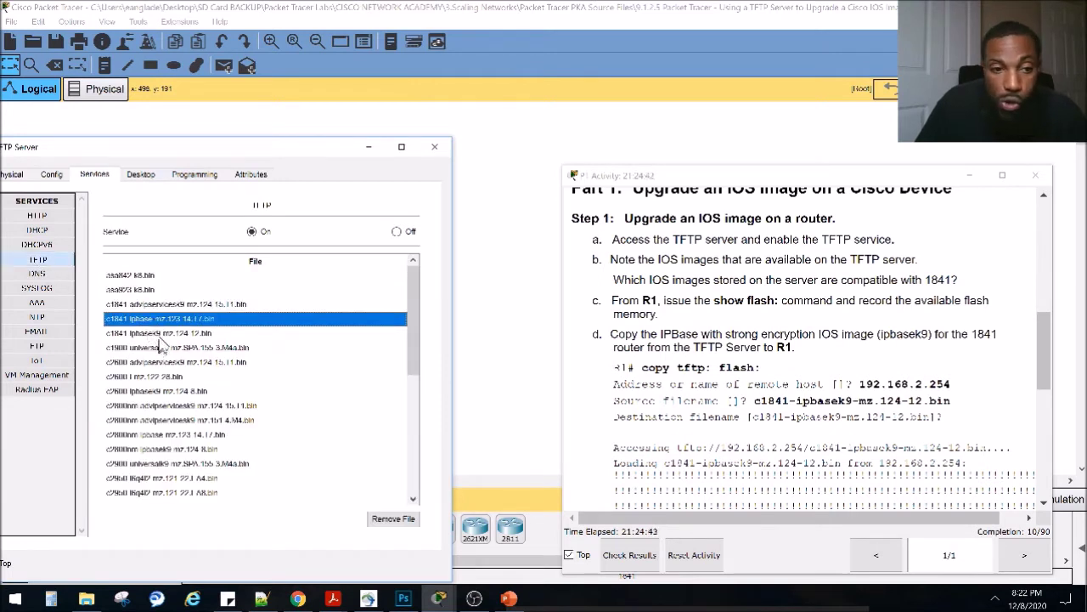
{"action": "left_click", "coordinate": [160, 335]}
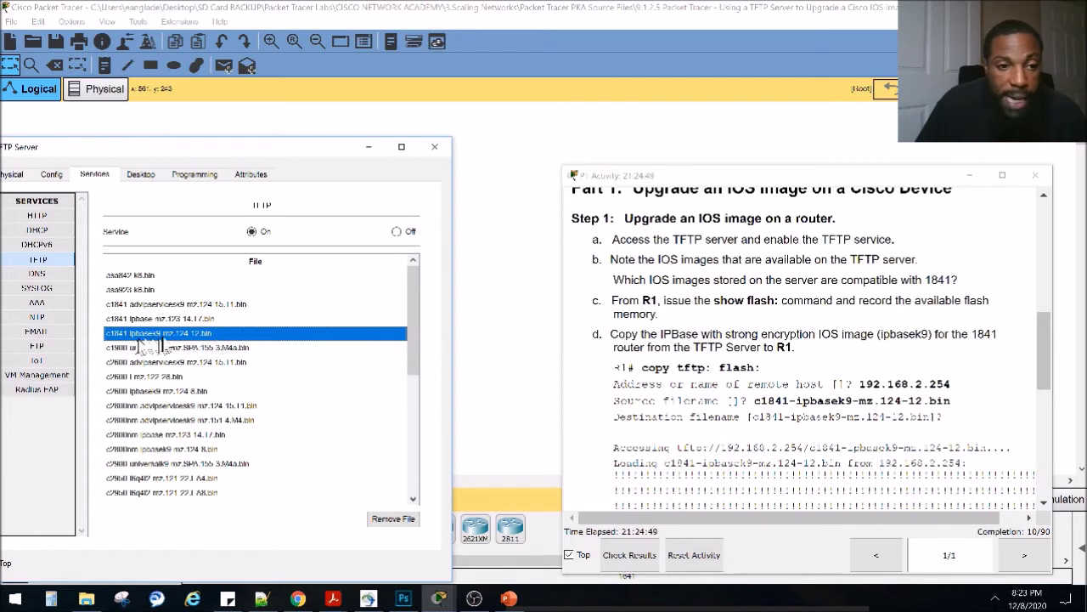
Copy c1841-ipbasek9-mz.124-12.bin from the instructions into R1 as the source filename and accept the default destination filename.
{"action": "left_click_drag", "start_coordinate": [953, 402], "coordinate": [753, 402]}
{"action": "key", "text": "ctrl+c"}
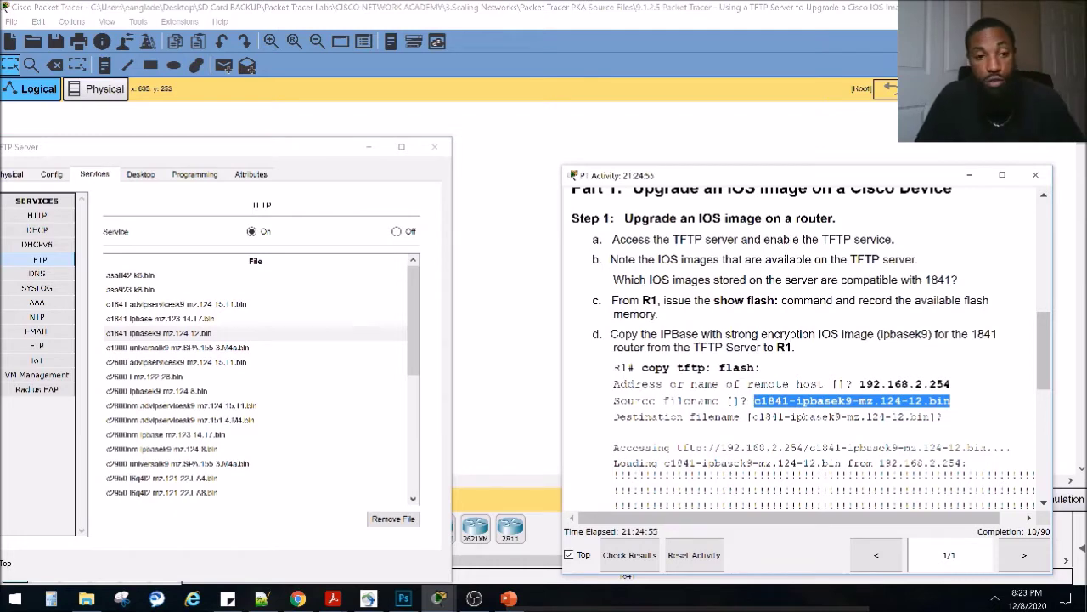
{"action": "left_click", "coordinate": [434, 146]}
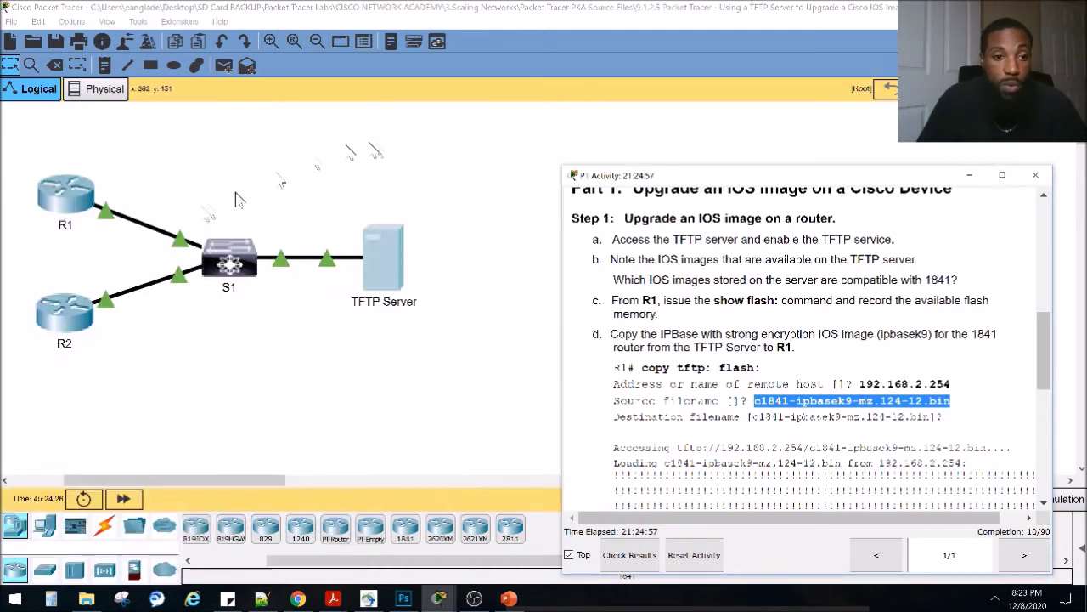
{"action": "left_click", "coordinate": [73, 197]}
{"action": "right_click", "coordinate": [198, 301]}
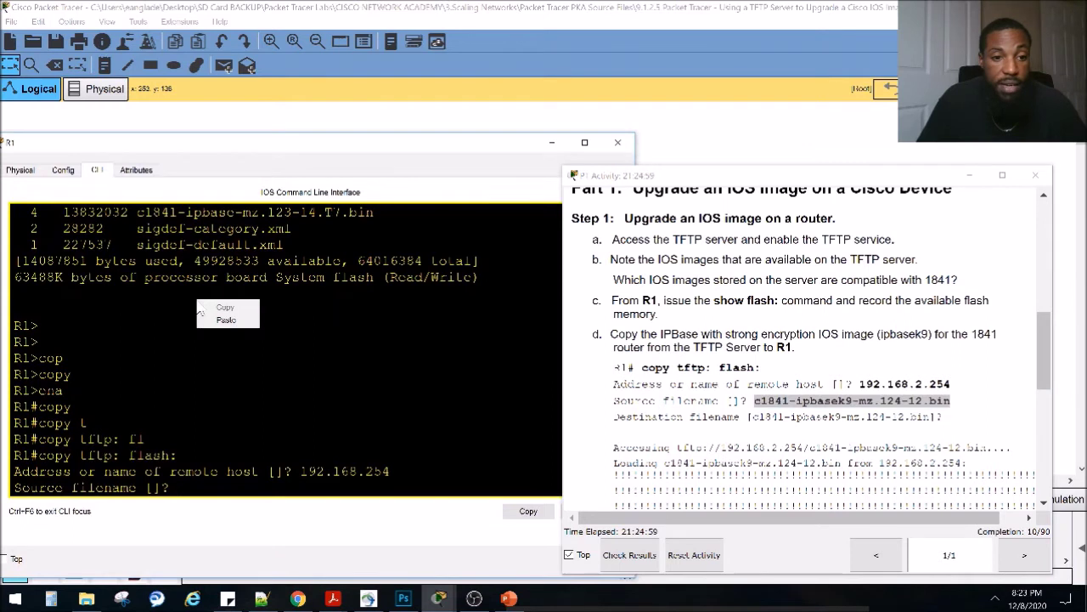
{"action": "left_click", "coordinate": [225, 319]}
{"action": "key", "text": "Return"}
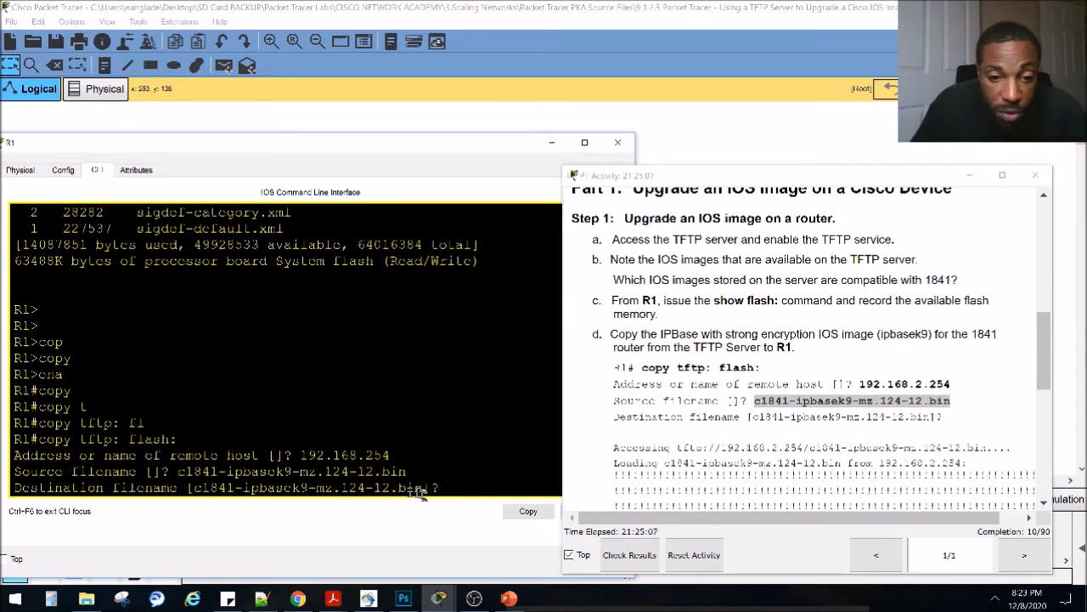
{"action": "key", "text": "Return"}
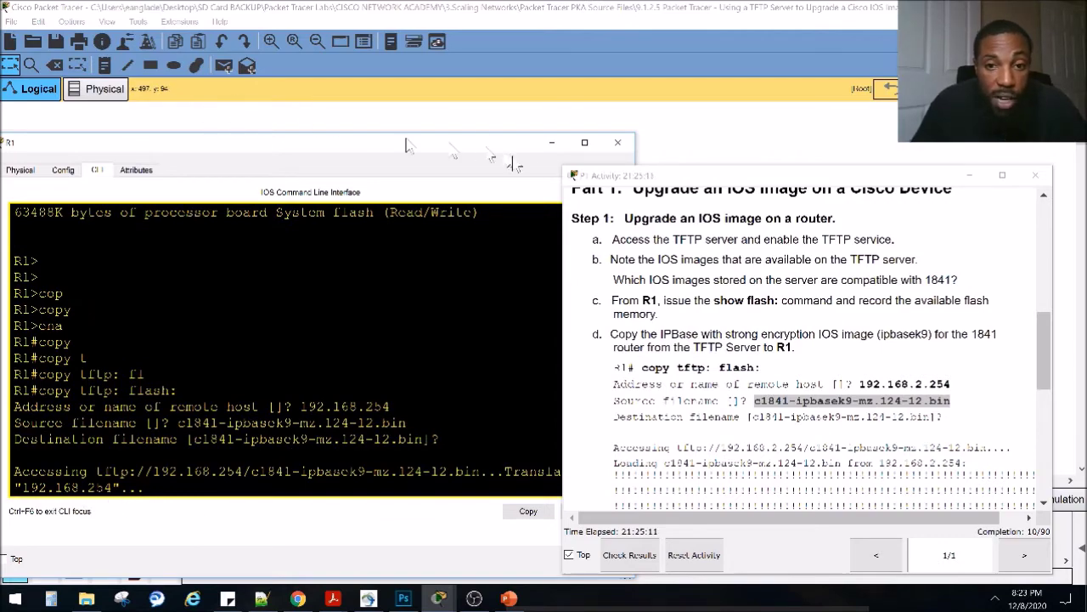
Move and narrow the activity window so it no longer covers R1's command line output.
{"action": "left_click_drag", "start_coordinate": [606, 180], "coordinate": [630, 134]}
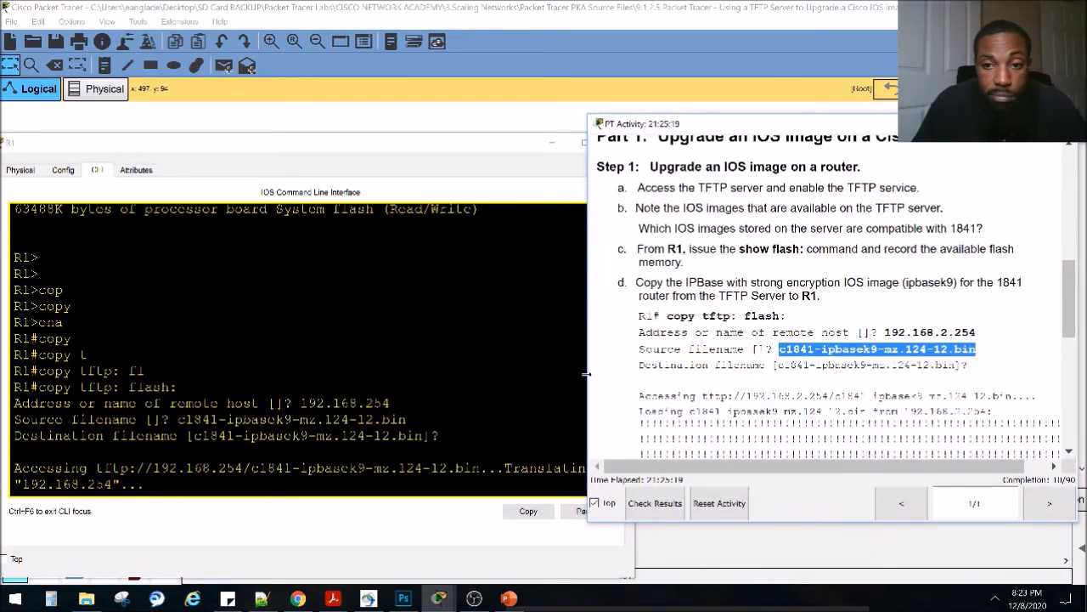
{"action": "left_click_drag", "start_coordinate": [586, 374], "coordinate": [608, 370]}
{"action": "left_click", "coordinate": [422, 371]}
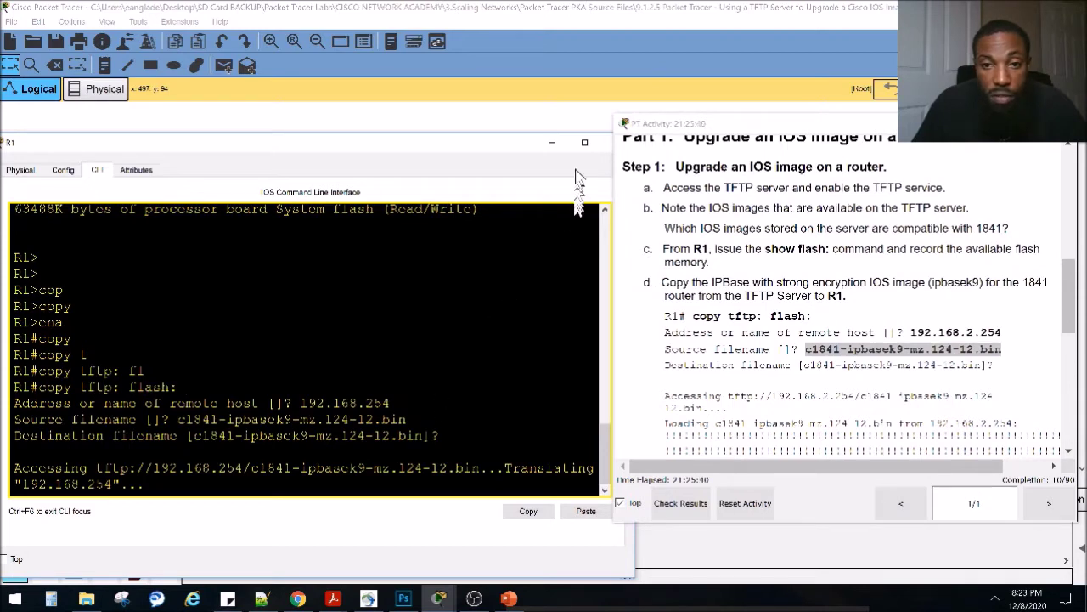
Recheck c1841-ipbasek9-mz.124-12.bin in the TFTP Server's file list and return to R1's command prompt.
{"action": "left_click", "coordinate": [551, 145]}
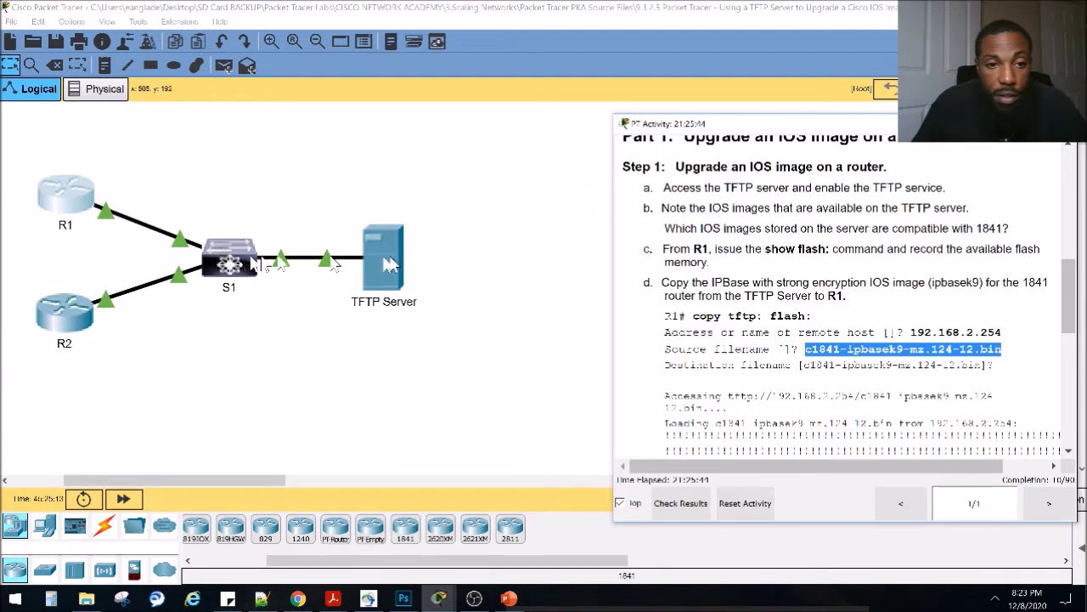
{"action": "left_click", "coordinate": [384, 260]}
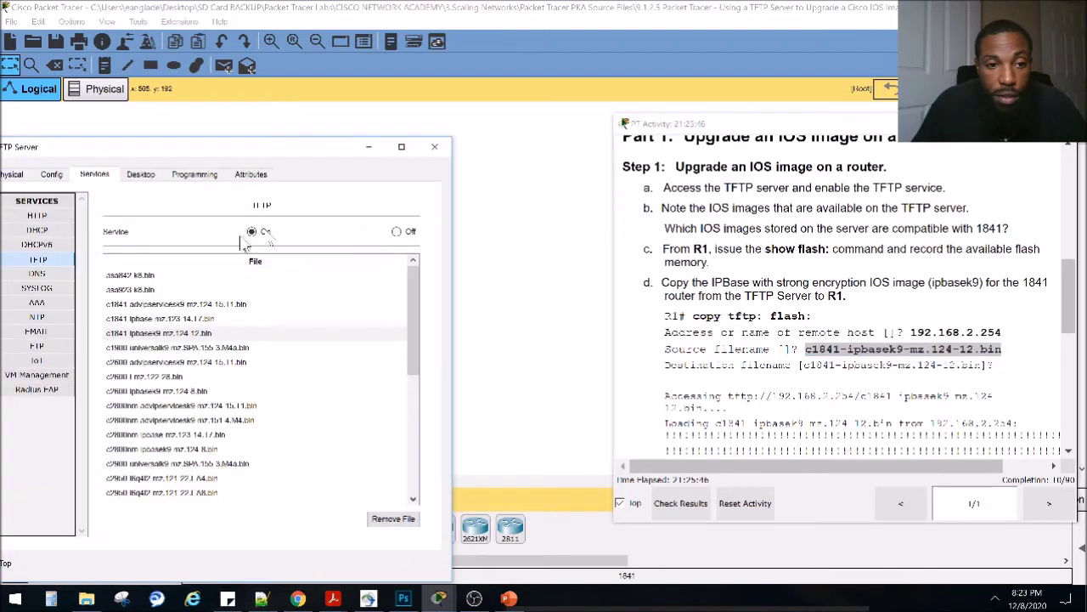
{"action": "left_click", "coordinate": [216, 333]}
{"action": "left_click", "coordinate": [372, 148]}
{"action": "left_click", "coordinate": [59, 196]}
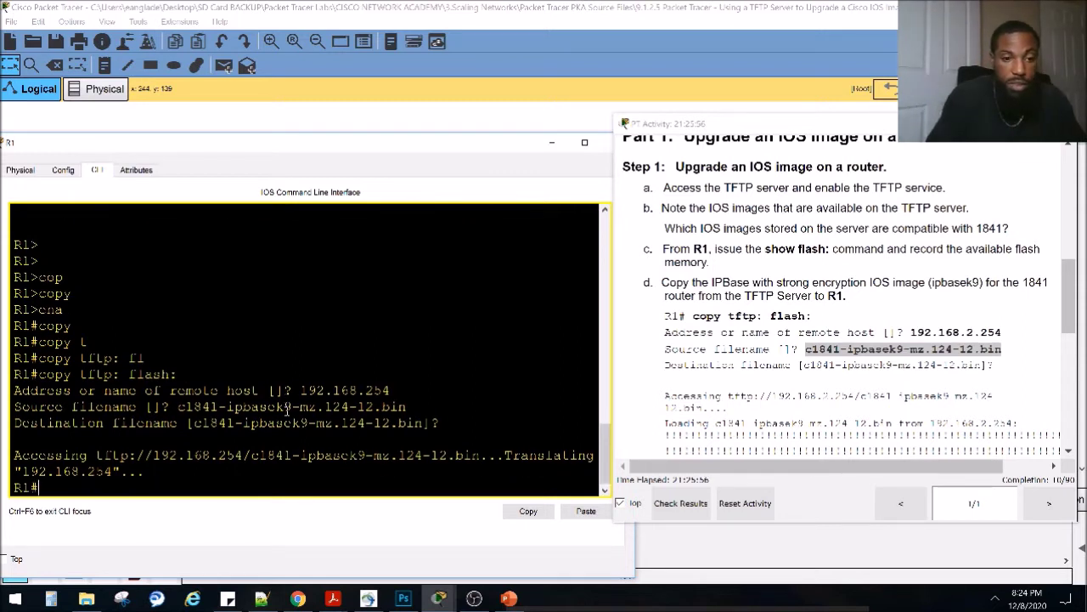
{"action": "key", "text": "Return"}
{"action": "key", "text": "Return"}
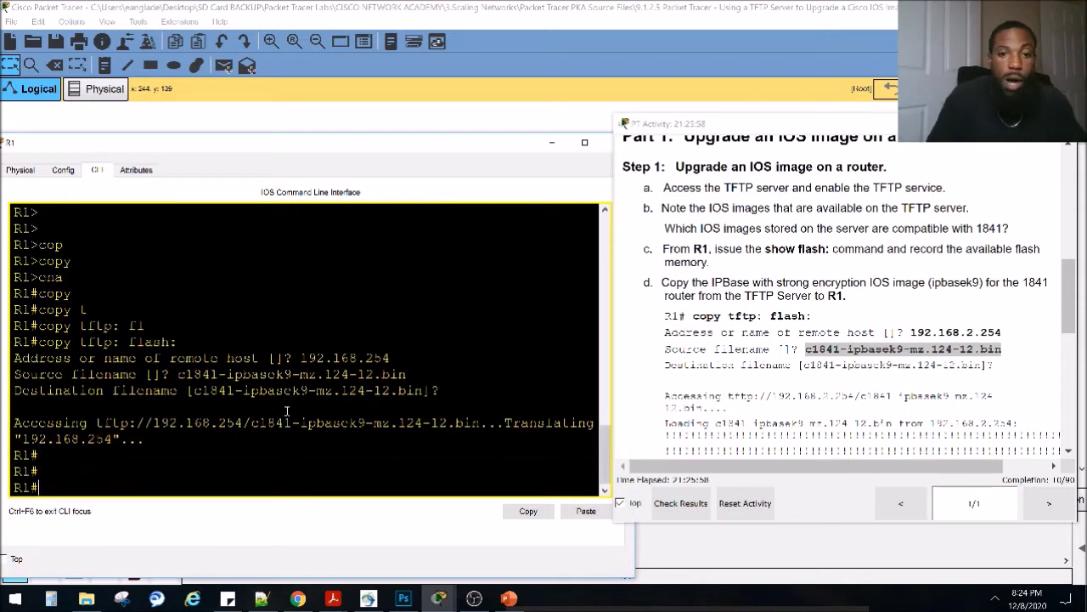
Copy c1841-ipbasek9-mz.124-12.bin from TFTP server 192.168.2.254 to R1's flash, accepting the default destination filename.
{"action": "key", "text": "Up"}
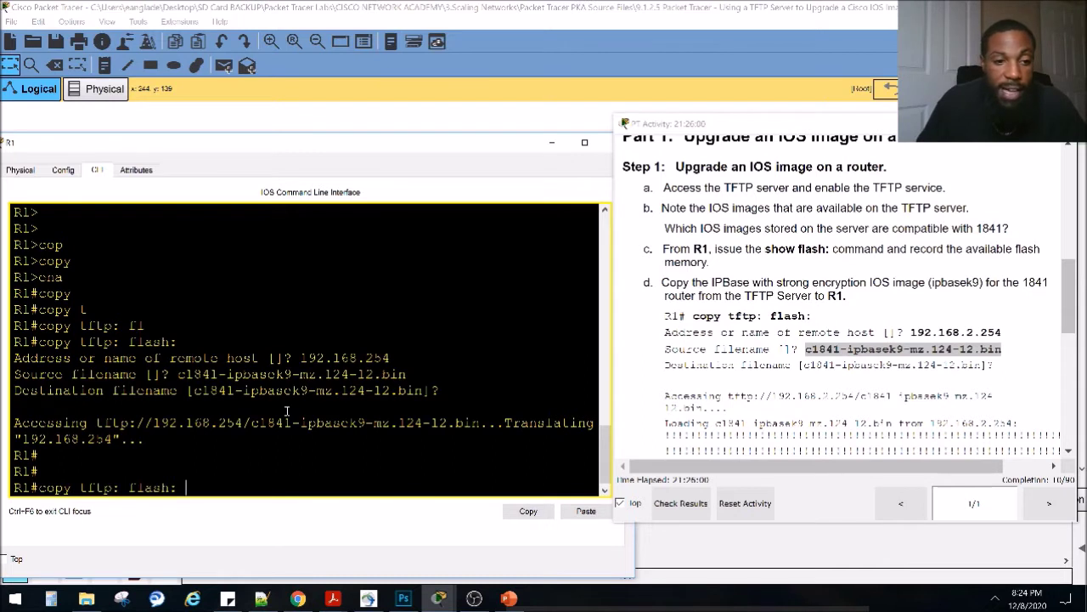
{"action": "key", "text": "Return"}
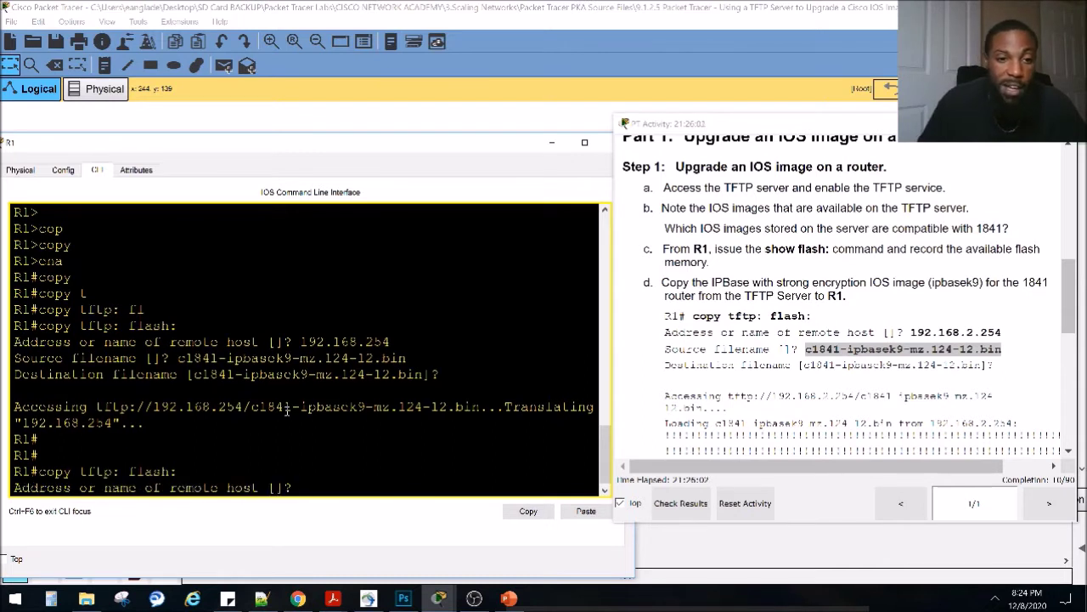
{"action": "type", "text": "192.168.2.2"}
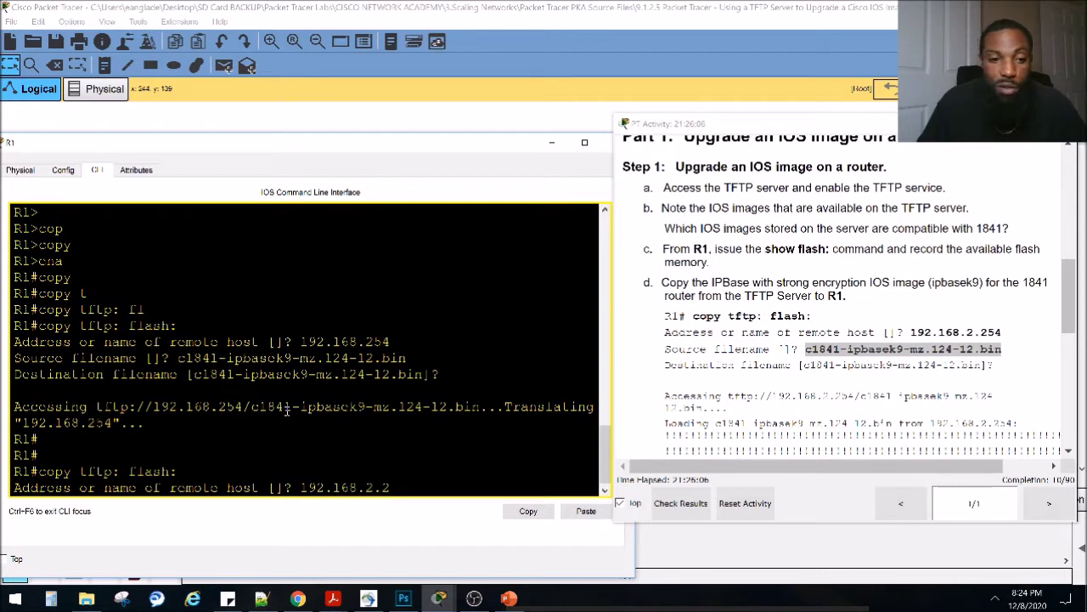
{"action": "type", "text": "54"}
{"action": "key", "text": "Return"}
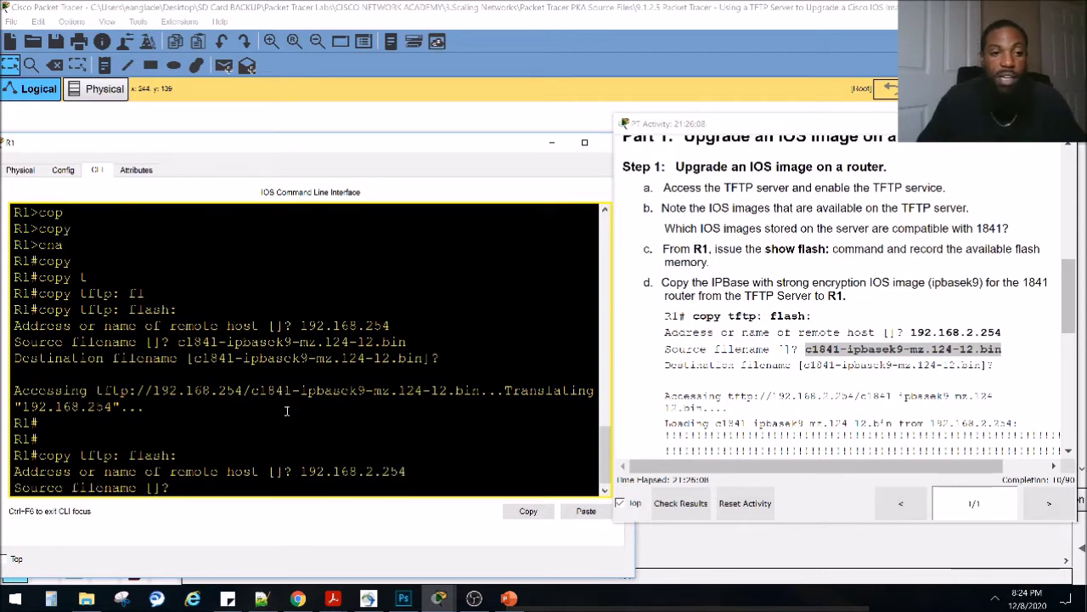
{"action": "type", "text": "c1841-ipbasek9-mz.124-12.bin"}
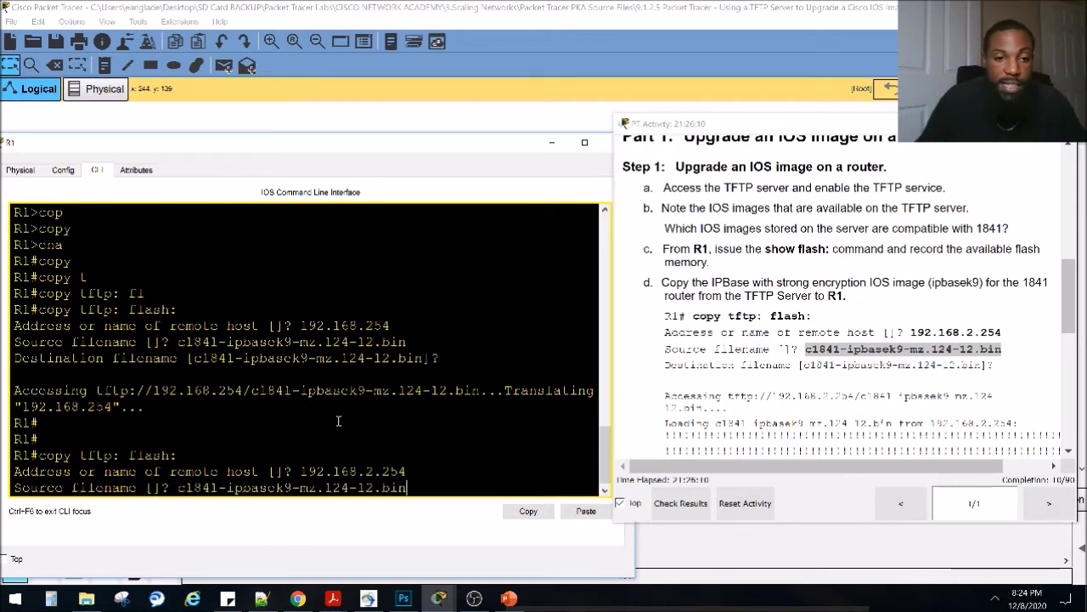
{"action": "key", "text": "Return"}
{"action": "key", "text": "Return"}
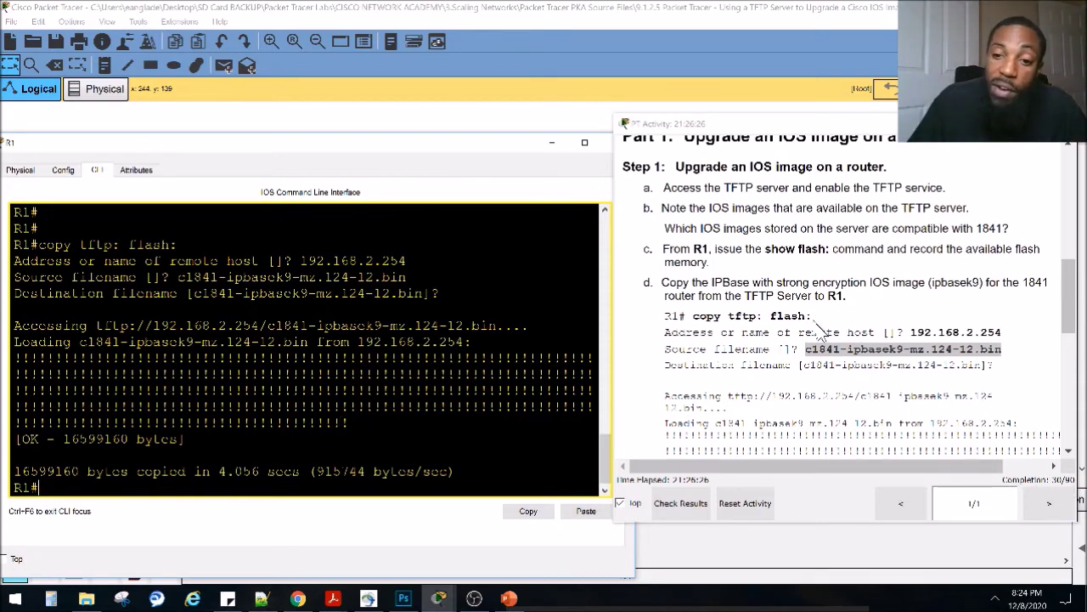
Read instruction e on verifying the copied image and list R1's flash contents with show flash:.
{"action": "scroll", "coordinate": [820, 332], "scroll_direction": "down", "scroll_amount": 5}
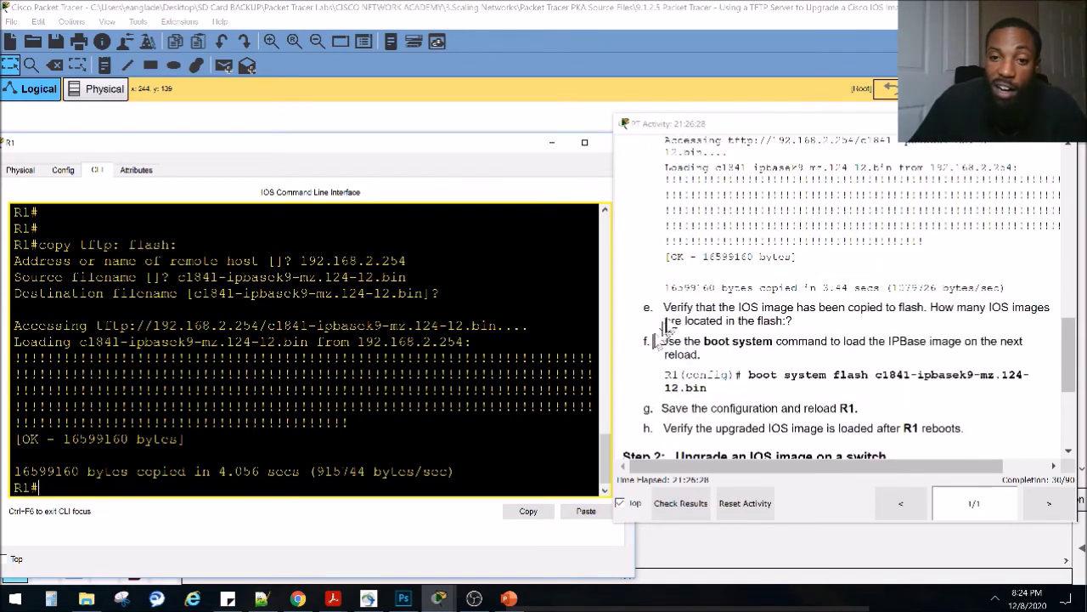
{"action": "left_click_drag", "start_coordinate": [667, 307], "coordinate": [935, 323]}
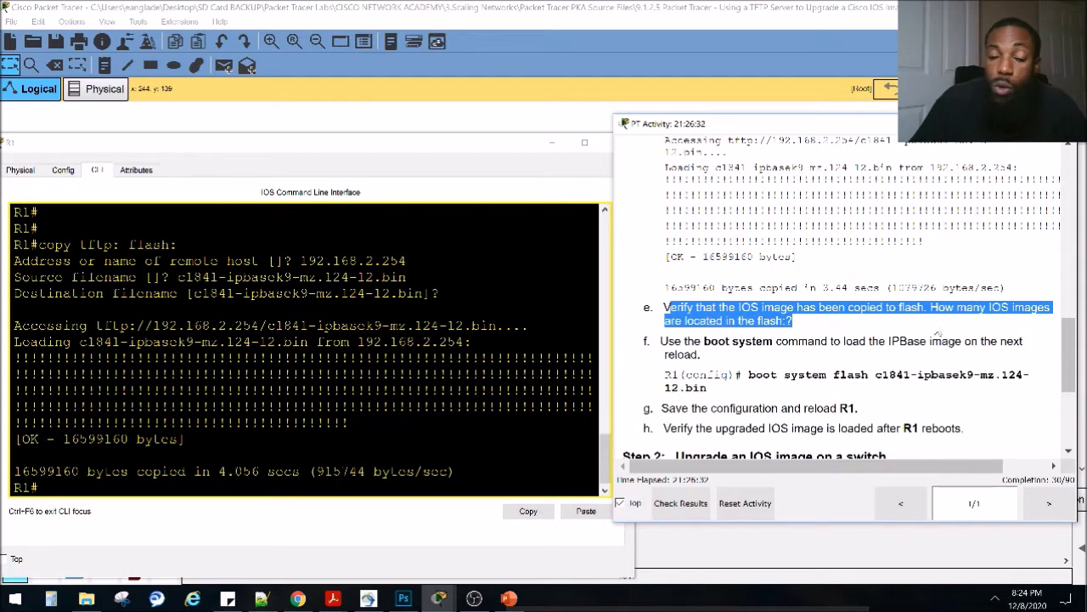
{"action": "left_click", "coordinate": [229, 338]}
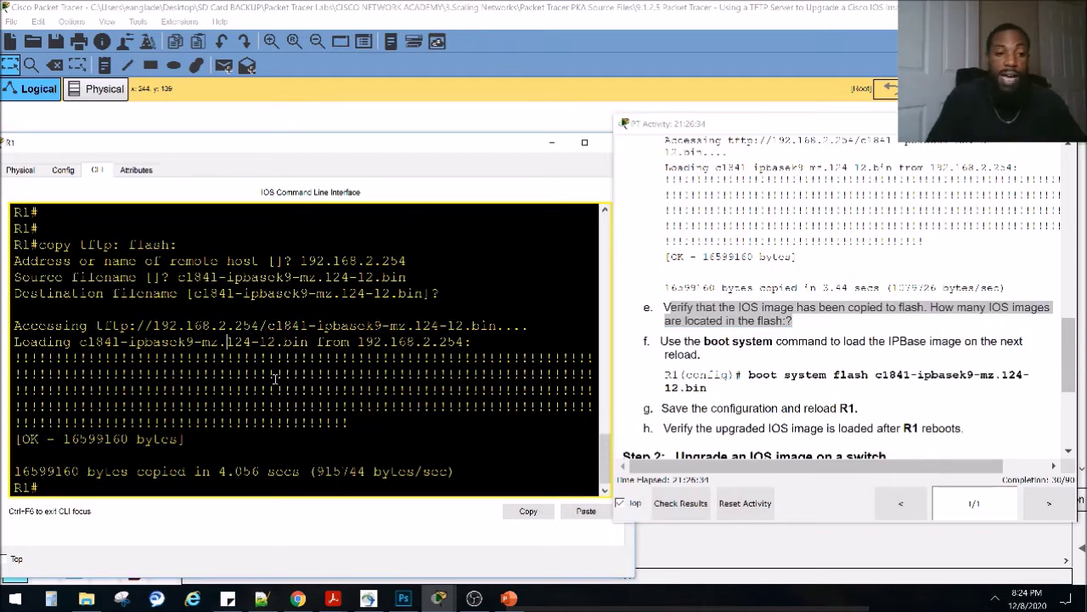
{"action": "key", "text": "Tab"}
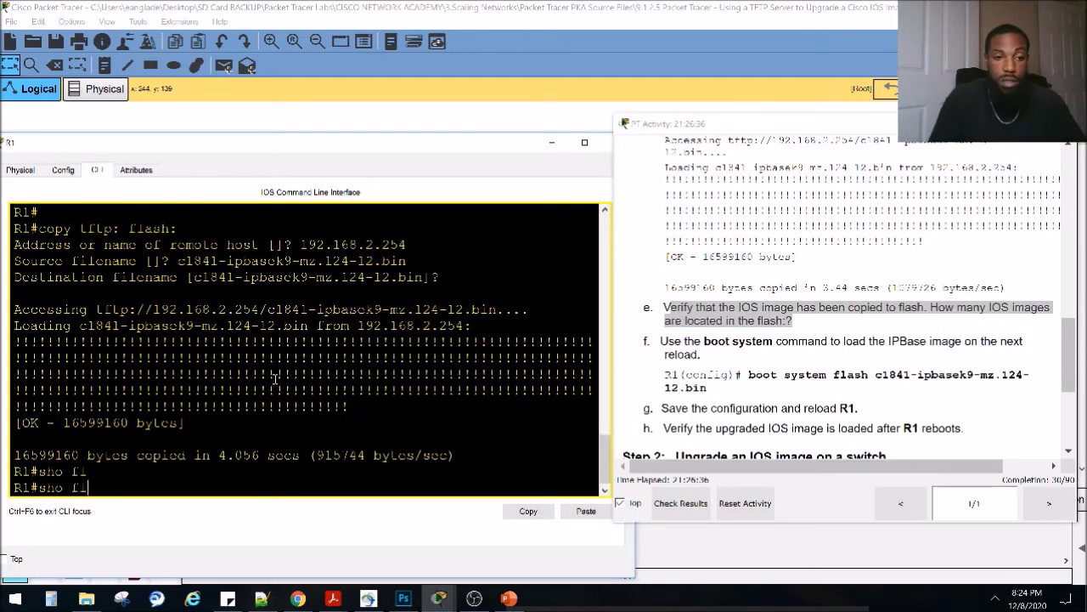
{"action": "type", "text": "a"}
{"action": "key", "text": "Tab"}
{"action": "key", "text": "Return"}
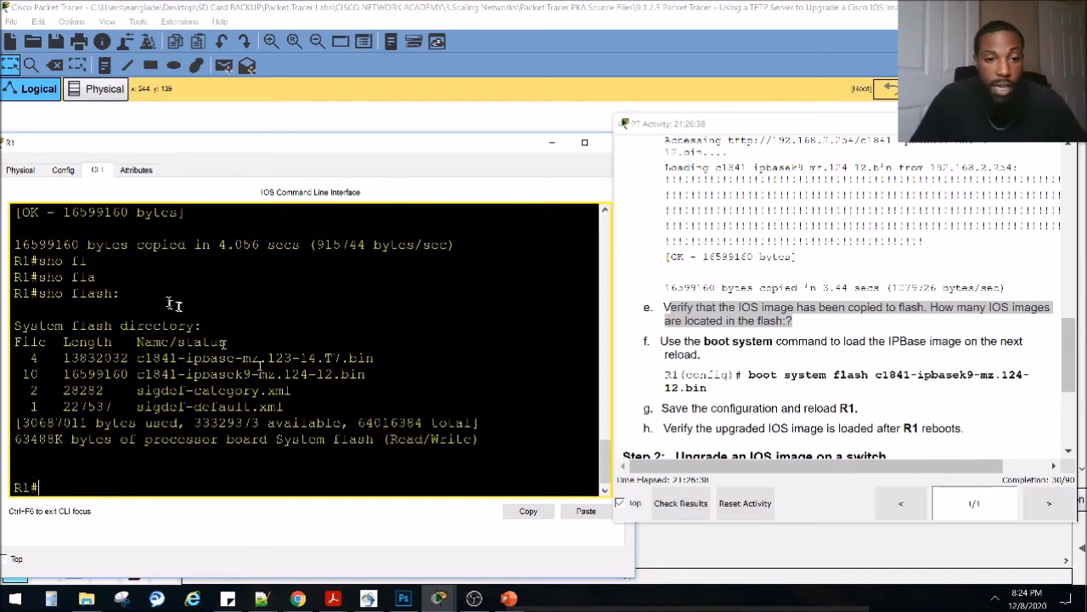
Compare the names of the two c1841 IOS images in R1's flash directory listing.
{"action": "left_click_drag", "start_coordinate": [383, 363], "coordinate": [160, 361]}
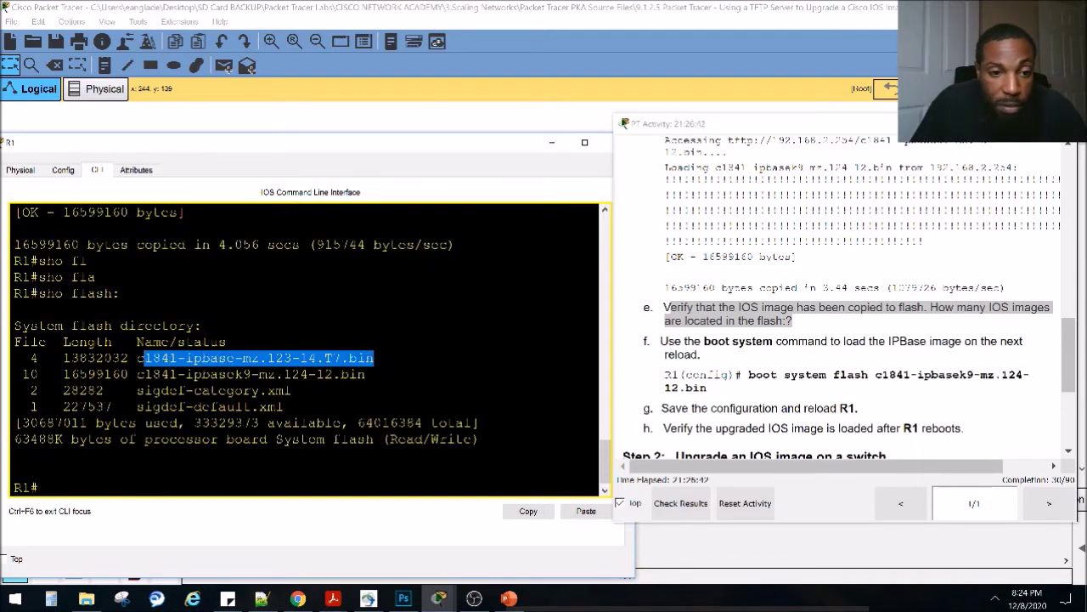
{"action": "left_click_drag", "start_coordinate": [378, 376], "coordinate": [146, 379]}
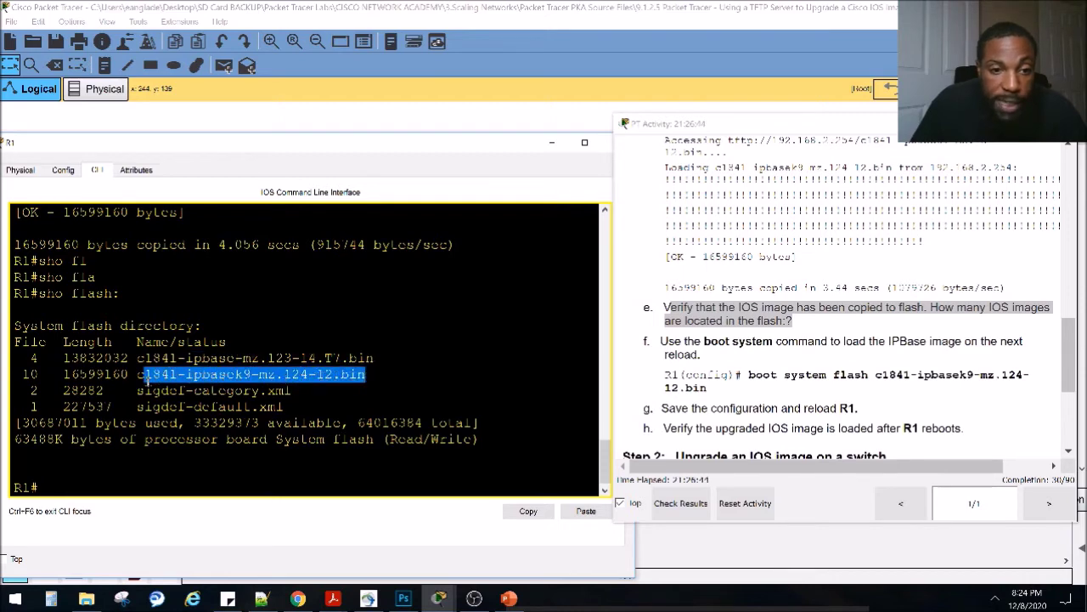
{"action": "left_click_drag", "start_coordinate": [71, 358], "coordinate": [388, 358]}
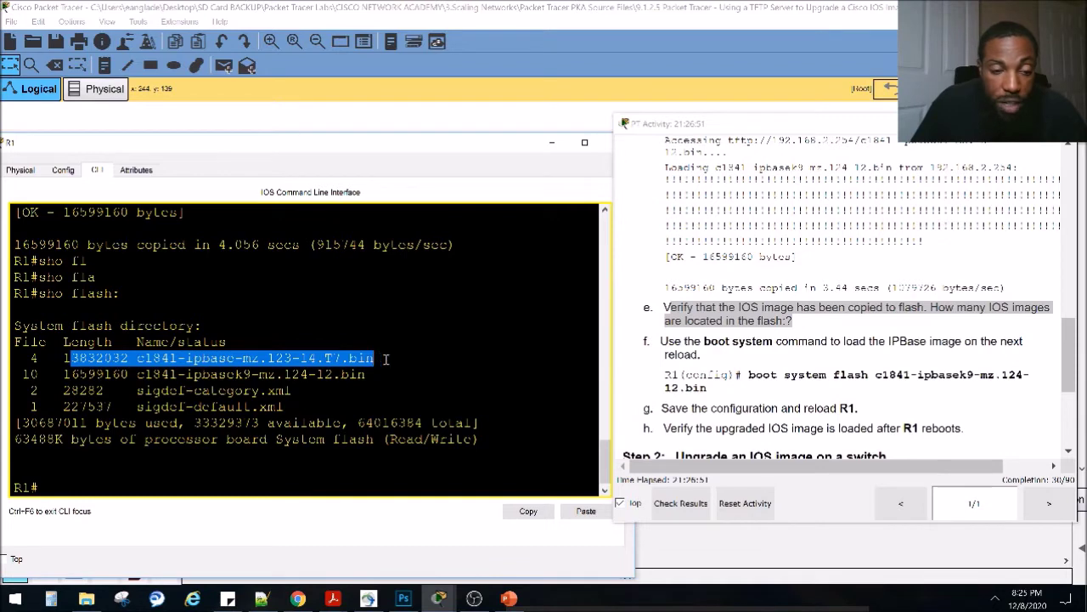
{"action": "key", "text": "ctrl+c"}
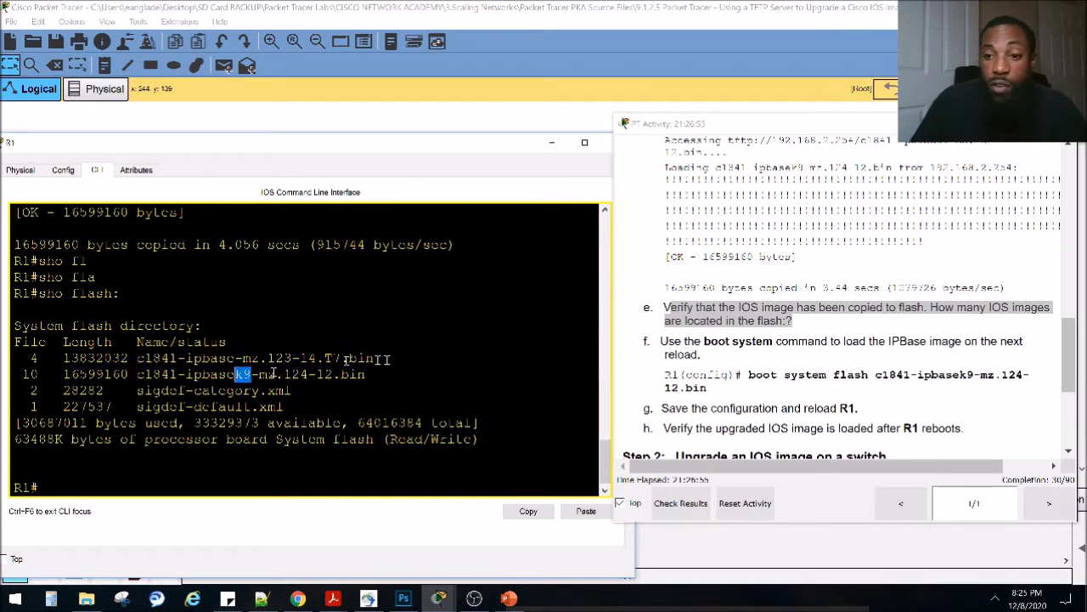
Read the boot system instruction in step f and enter global configuration mode on R1.
{"action": "left_click_drag", "start_coordinate": [662, 342], "coordinate": [1037, 361]}
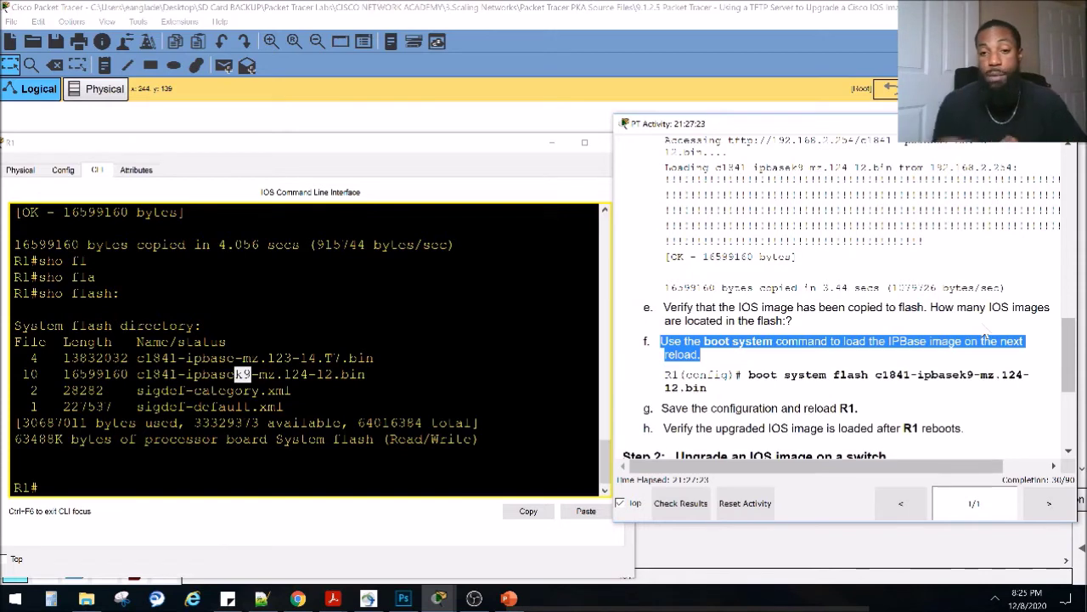
{"action": "left_click_drag", "start_coordinate": [742, 375], "coordinate": [837, 374]}
{"action": "left_click", "coordinate": [374, 357]}
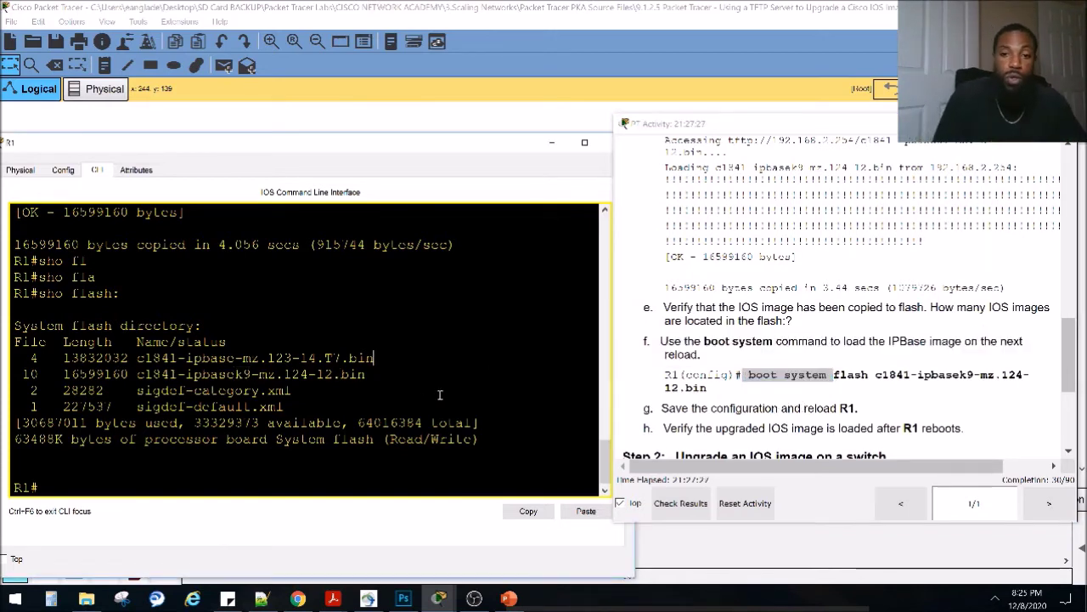
{"action": "type", "text": "conf"}
{"action": "key", "text": "Tab"}
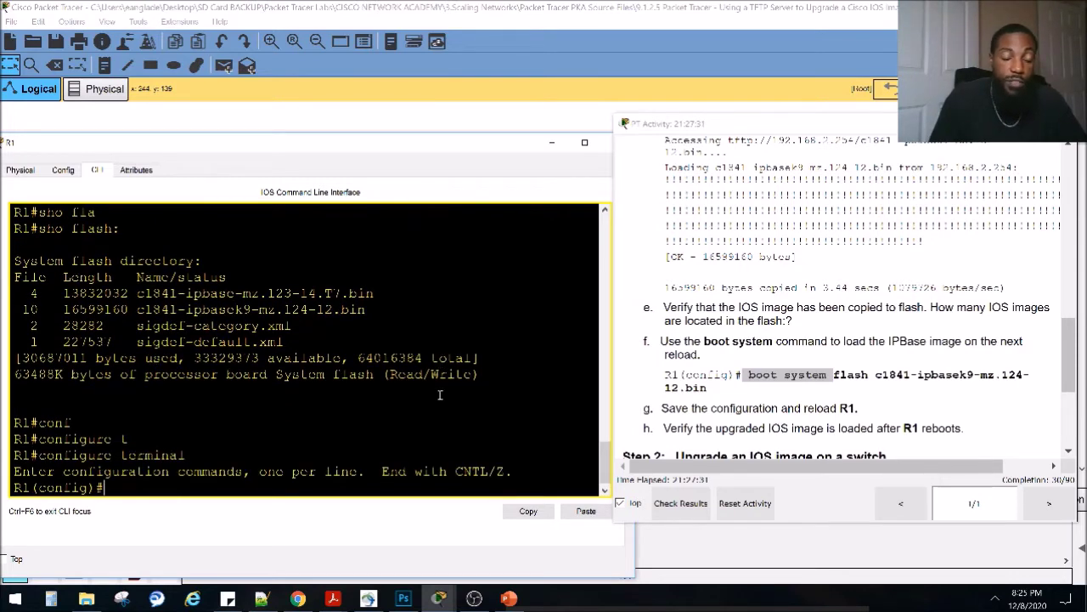
Set R1 to load the new image on reload with boot system flash c1841-ipbasek9-mz.124-12.bin.
{"action": "key", "text": "Tab"}
{"action": "type", "text": "sy"}
{"action": "key", "text": "Tab"}
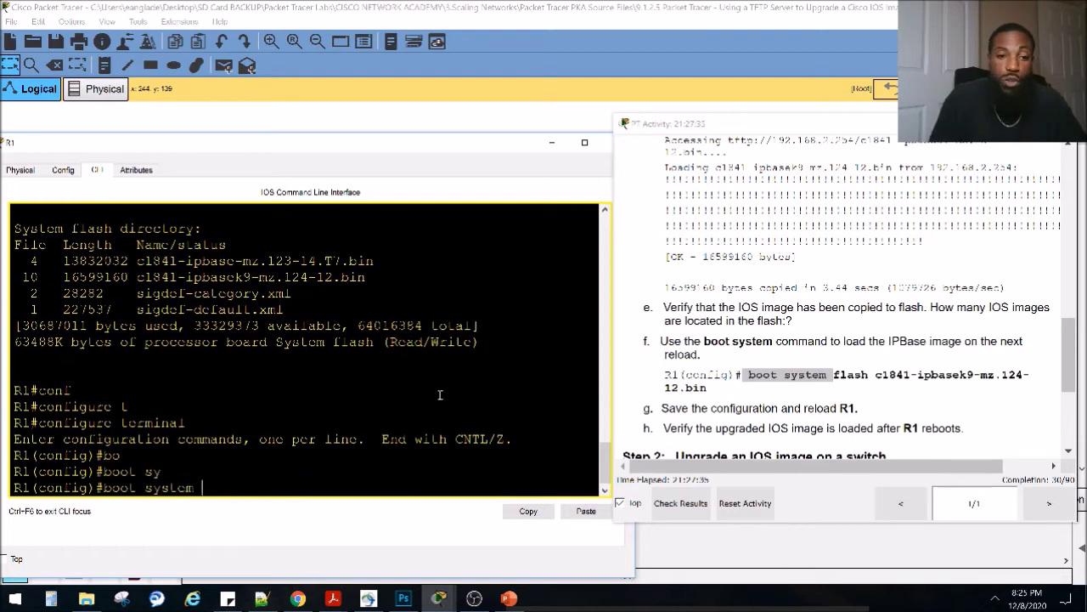
{"action": "type", "text": "fl"}
{"action": "key", "text": "Tab"}
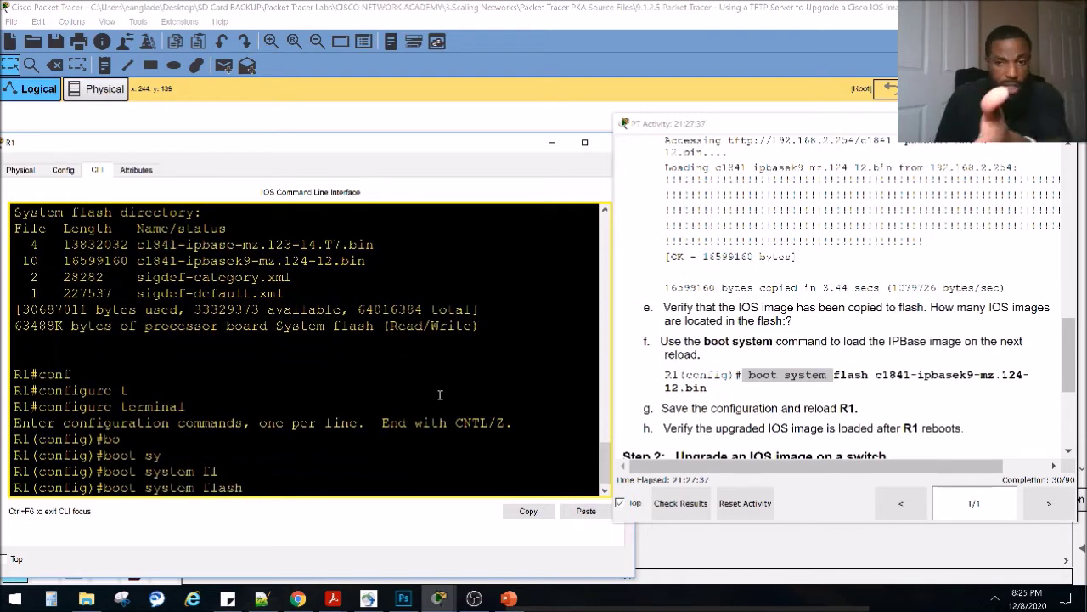
{"action": "type", "text": "?"}
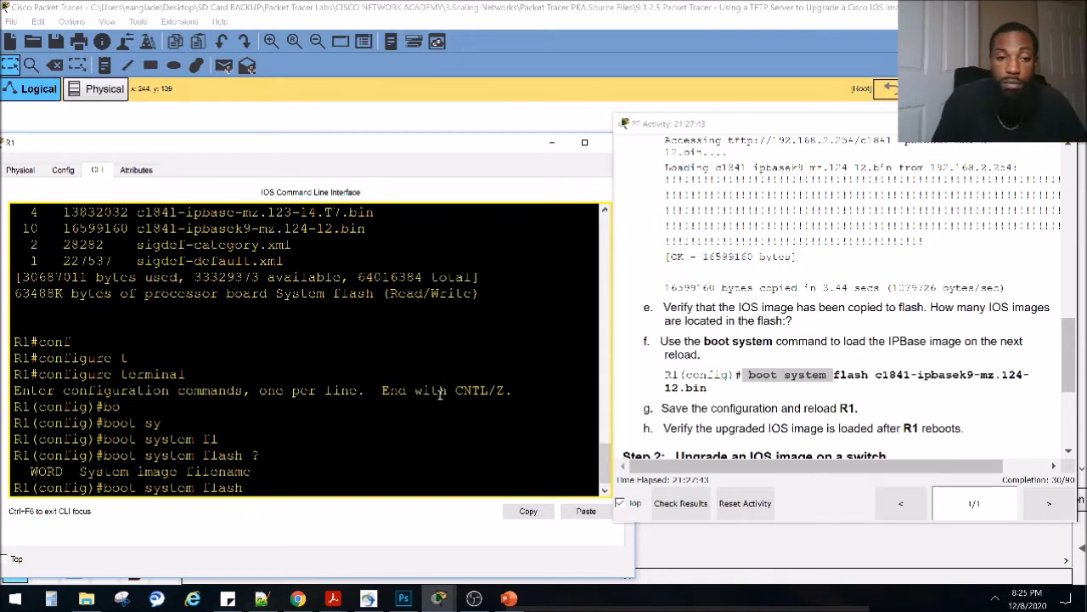
{"action": "right_click", "coordinate": [231, 323]}
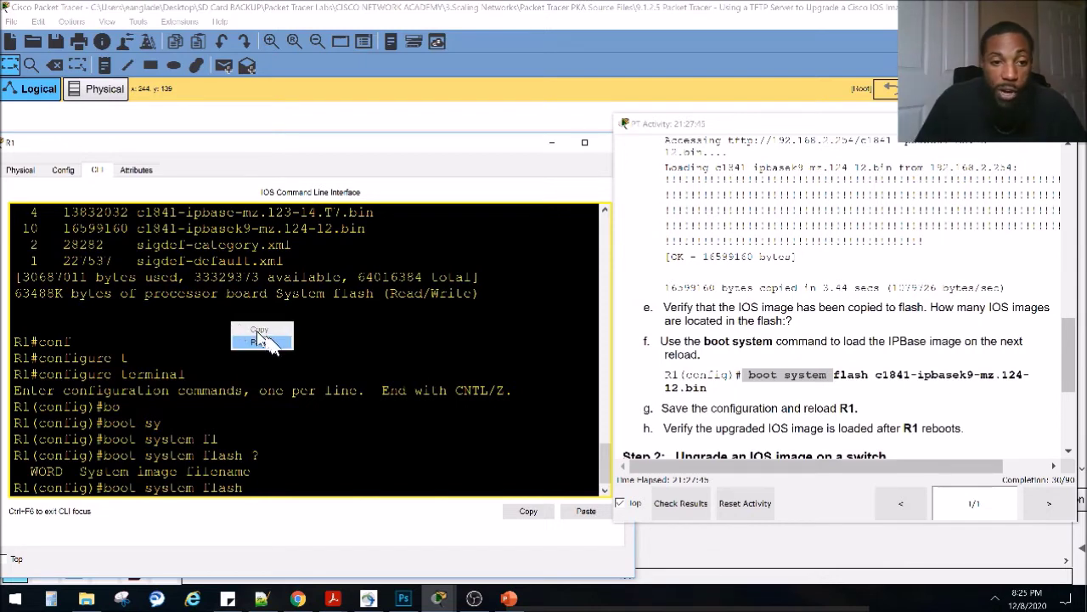
{"action": "left_click", "coordinate": [272, 345]}
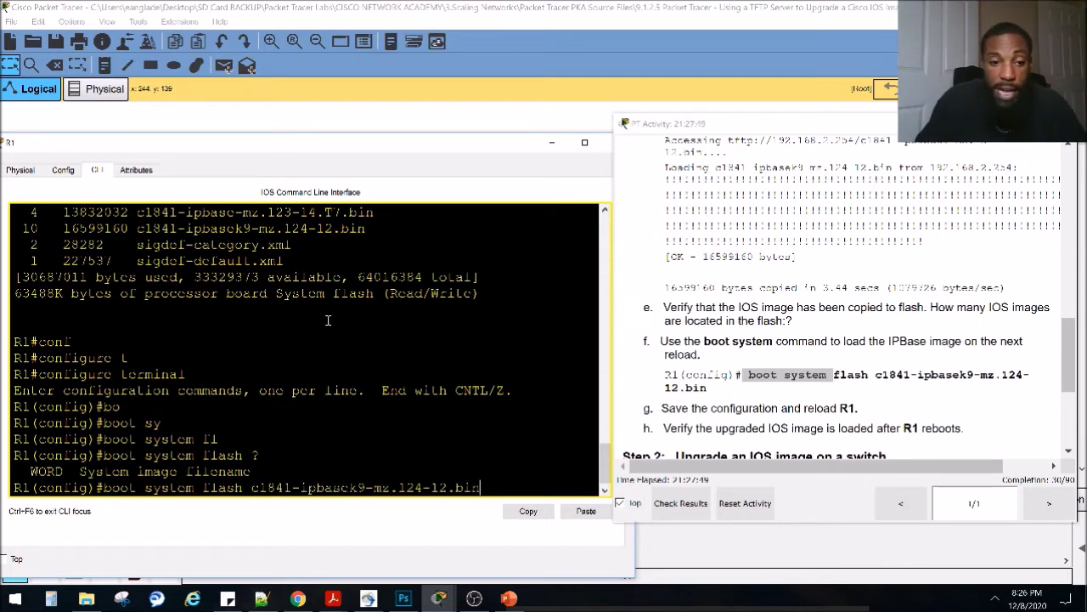
{"action": "key", "text": "Return"}
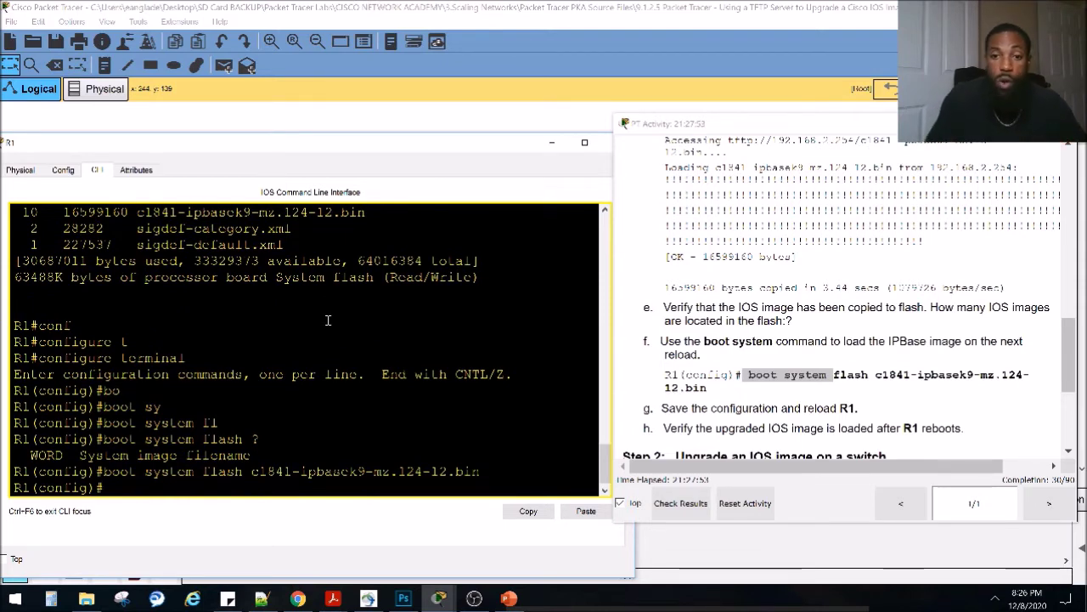
Leave R1's configuration mode and return to a clear privileged EXEC prompt.
{"action": "key", "text": "ctrl+z"}
{"action": "key", "text": "Return"}
{"action": "key", "text": "Return"}
{"action": "key", "text": "Return"}
{"action": "key", "text": "Return"}
{"action": "key", "text": "Return"}
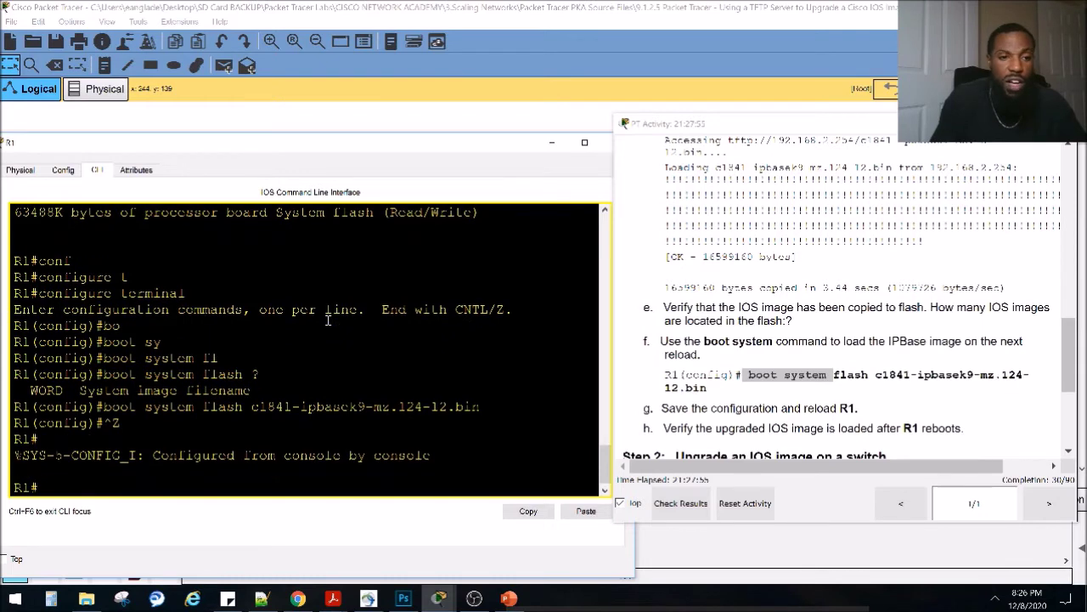
Try to display R1's boot system setting with sho boot sys.
{"action": "type", "text": "sho"}
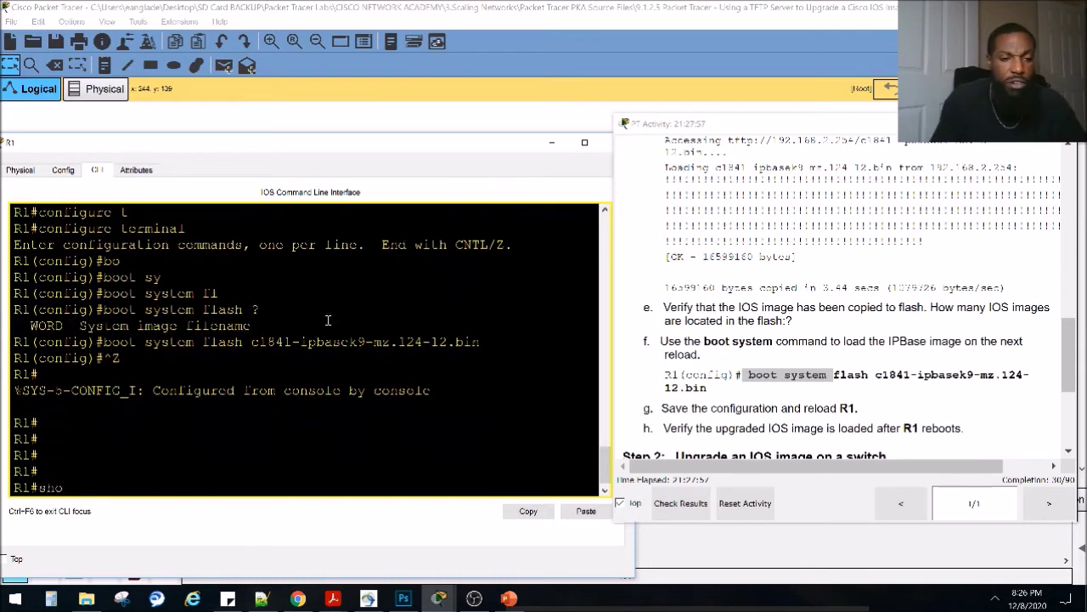
{"action": "type", "text": " sys"}
{"action": "key", "text": "Tab"}
{"action": "key", "text": "BackSpace"}
{"action": "key", "text": "BackSpace"}
{"action": "key", "text": "BackSpace"}
{"action": "type", "text": "bo"}
{"action": "key", "text": "Tab"}
{"action": "type", "text": "o"}
{"action": "key", "text": "Tab"}
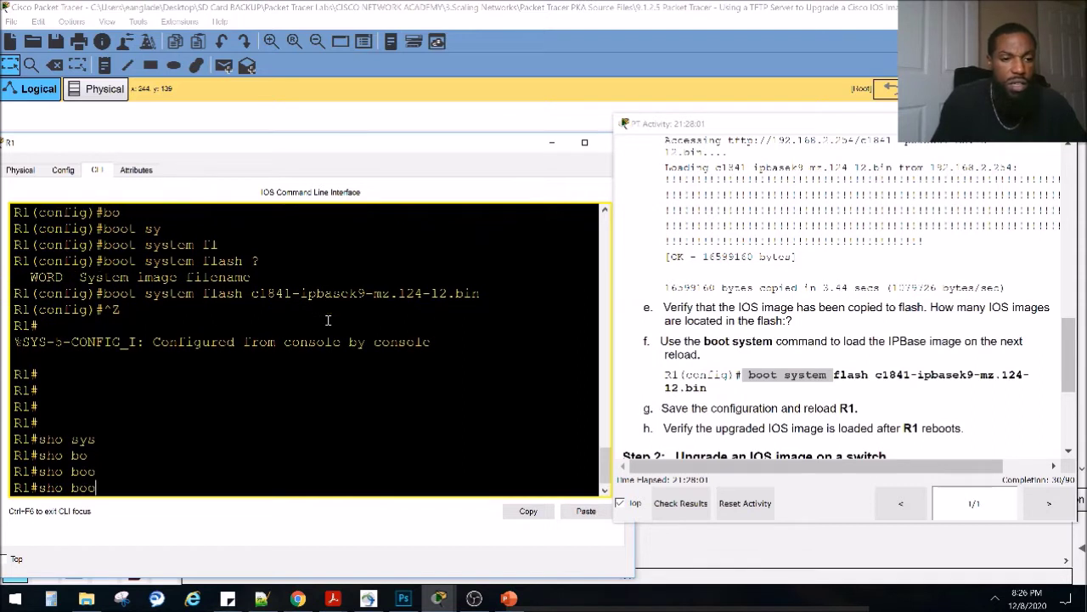
{"action": "type", "text": "t sys"}
{"action": "key", "text": "Tab"}
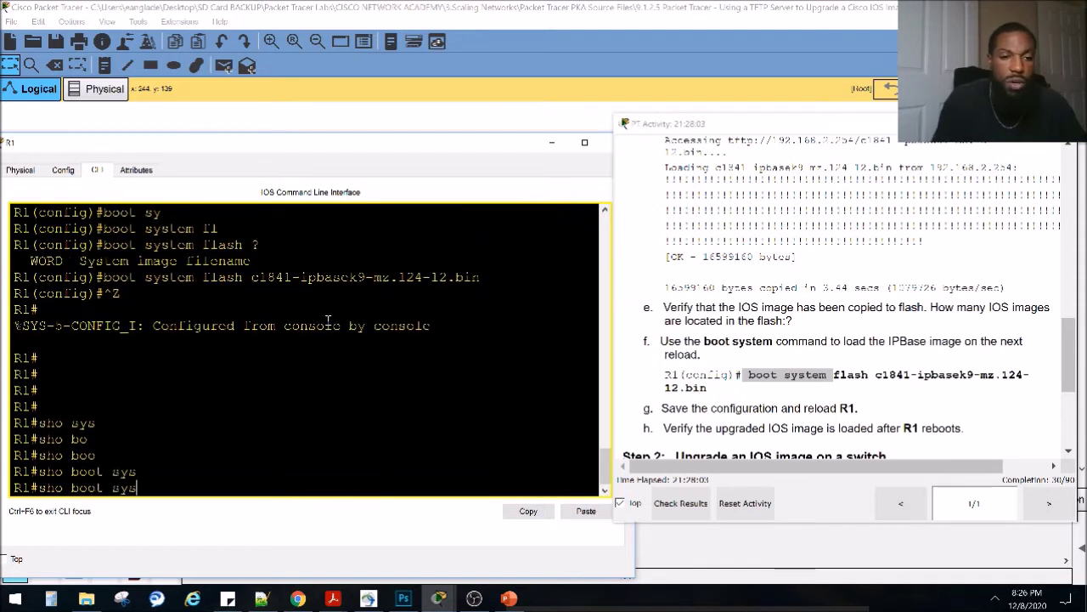
{"action": "key", "text": "Return"}
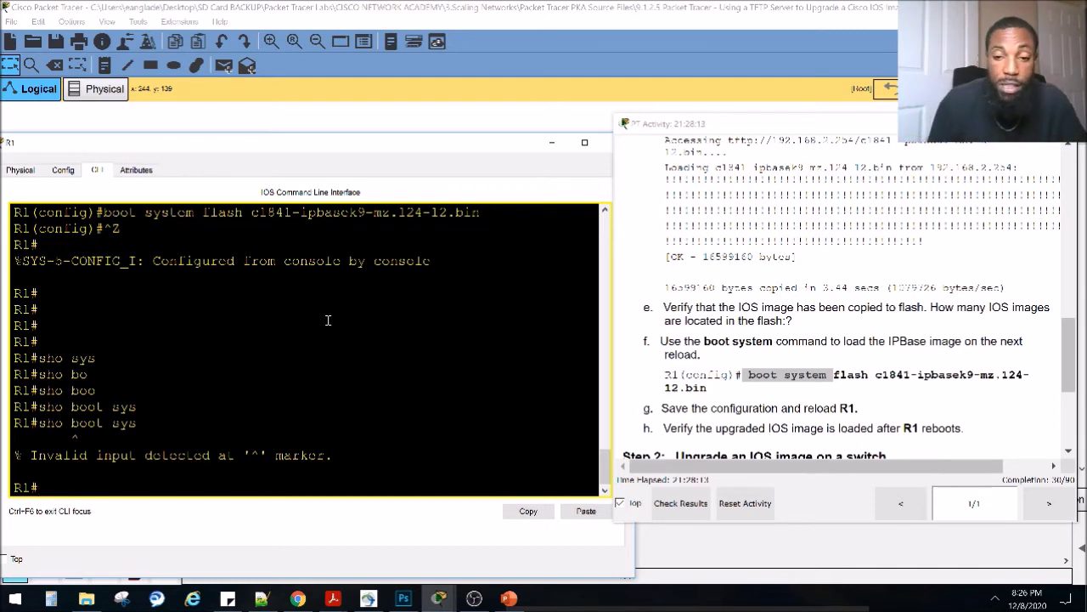
Display R1's software version information in full with show version.
{"action": "type", "text": "o version"}
{"action": "key", "text": "Return"}
{"action": "key", "text": "space"}
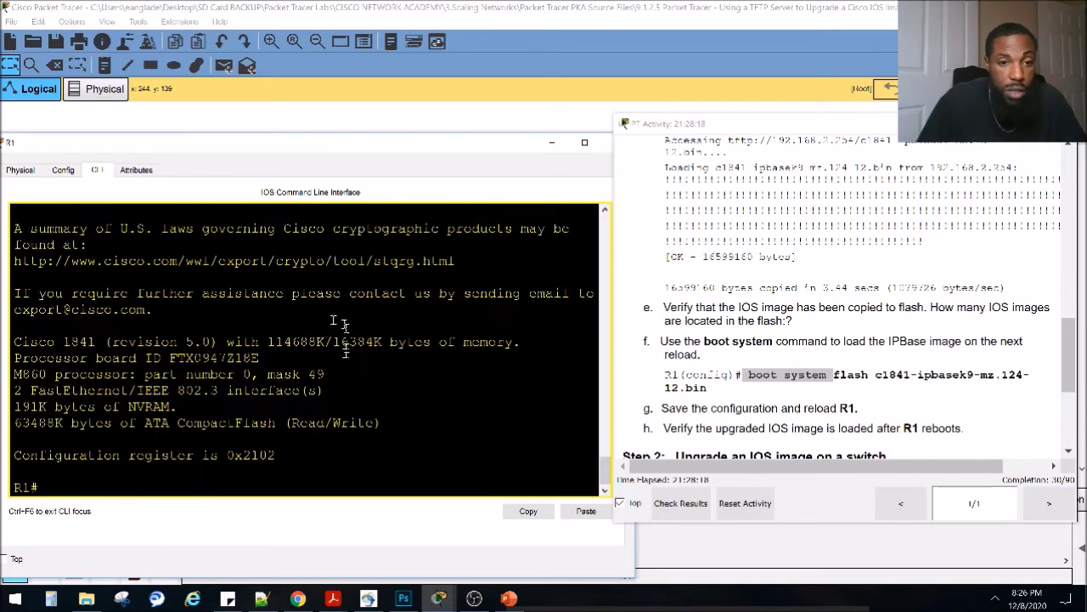
Examine the show version output for the system image file R1 is currently running.
{"action": "scroll", "coordinate": [212, 437], "scroll_direction": "up", "scroll_amount": 4}
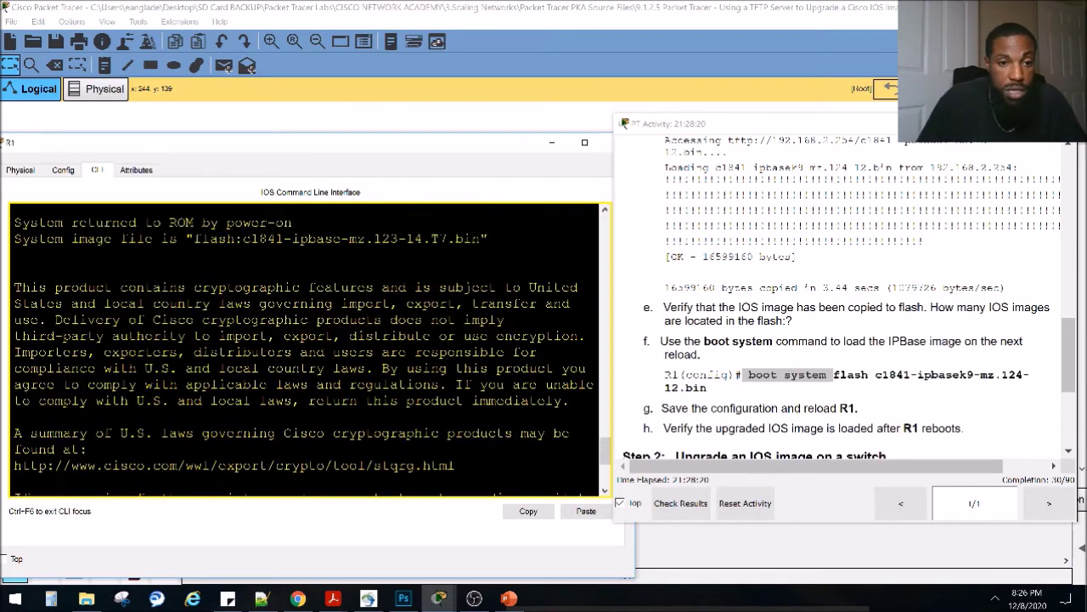
{"action": "scroll", "coordinate": [212, 429], "scroll_direction": "up", "scroll_amount": 2}
{"action": "scroll", "coordinate": [176, 374], "scroll_direction": "up", "scroll_amount": 1}
{"action": "scroll", "coordinate": [306, 351], "scroll_direction": "up", "scroll_amount": 2}
{"action": "scroll", "coordinate": [181, 361], "scroll_direction": "down", "scroll_amount": 10}
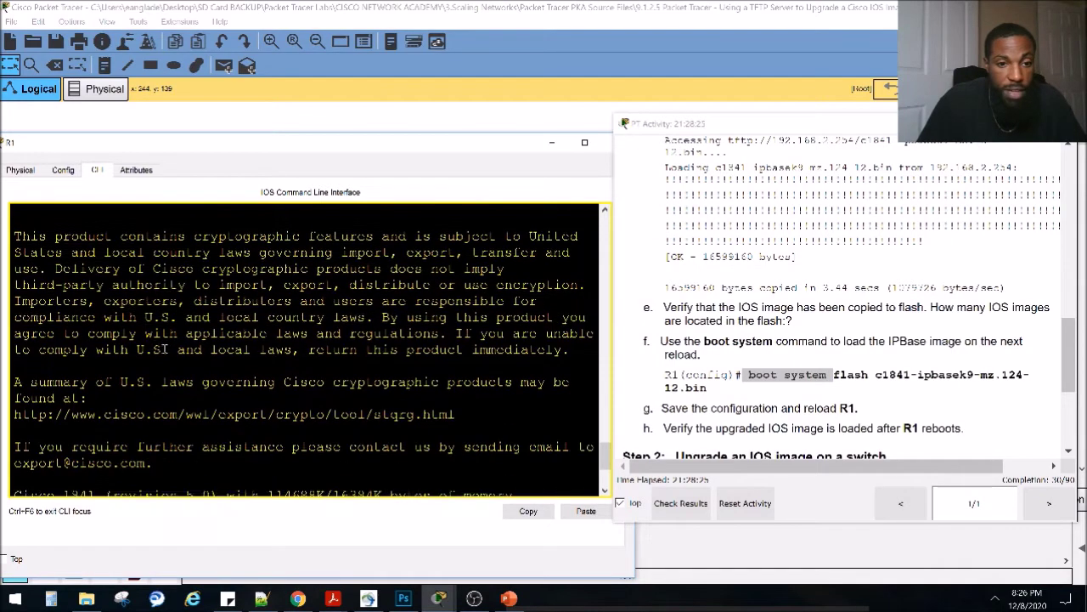
{"action": "scroll", "coordinate": [180, 360], "scroll_direction": "up", "scroll_amount": 2}
{"action": "scroll", "coordinate": [180, 360], "scroll_direction": "up", "scroll_amount": 2}
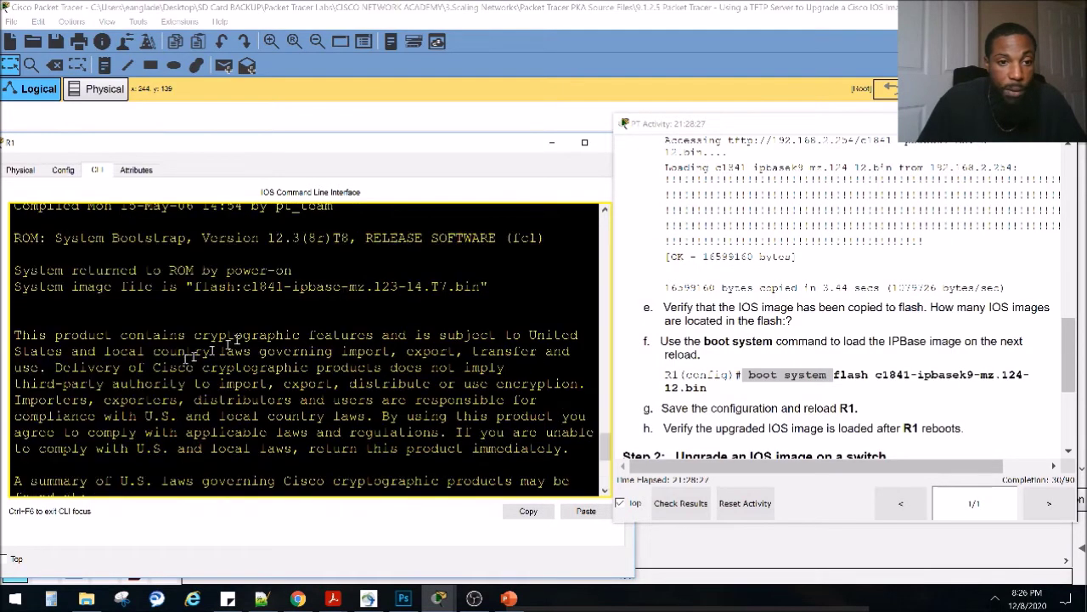
{"action": "scroll", "coordinate": [306, 289], "scroll_direction": "up", "scroll_amount": 1}
{"action": "left_click_drag", "start_coordinate": [183, 323], "coordinate": [292, 323]}
{"action": "left_click_drag", "start_coordinate": [378, 338], "coordinate": [201, 339]}
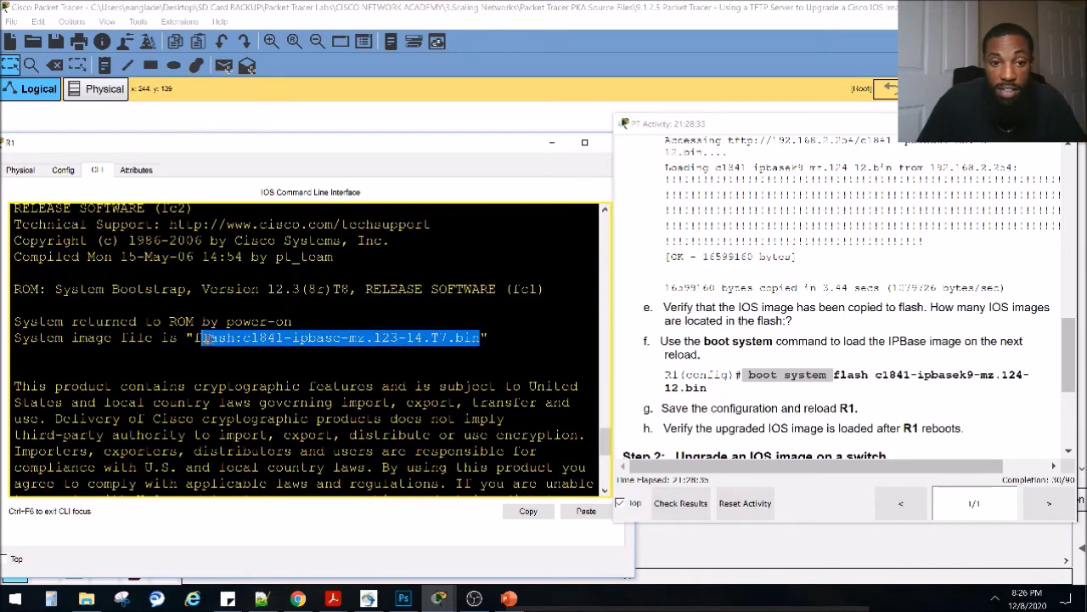
{"action": "scroll", "coordinate": [204, 338], "scroll_direction": "up", "scroll_amount": 2}
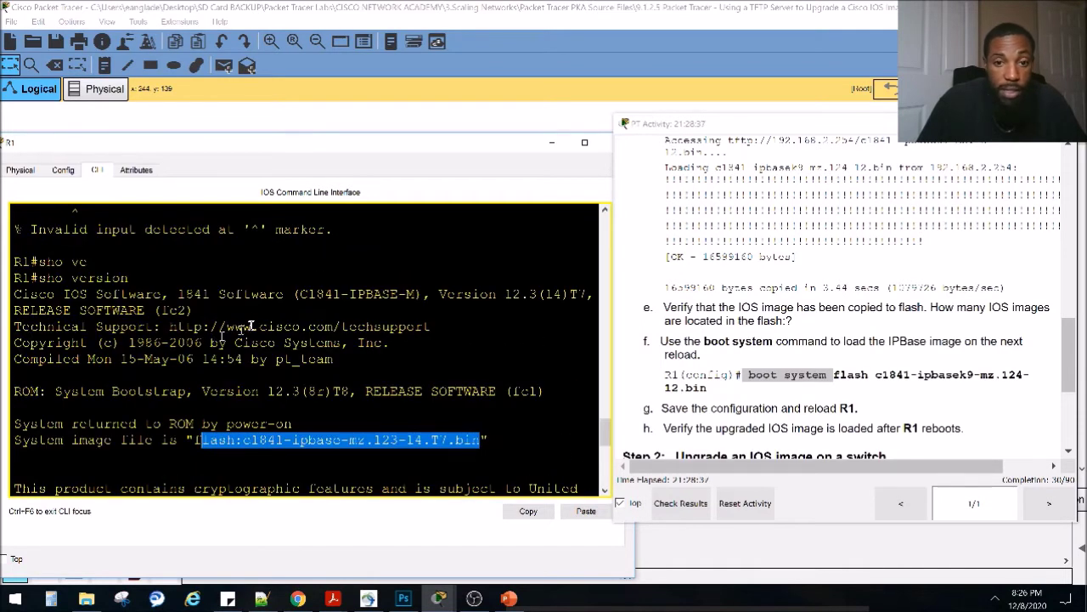
Save R1's running configuration to the startup configuration with copy running-config startup-config, accepting the default destination filename.
{"action": "scroll", "coordinate": [247, 314], "scroll_direction": "up", "scroll_amount": 2}
{"action": "scroll", "coordinate": [252, 325], "scroll_direction": "down", "scroll_amount": 10}
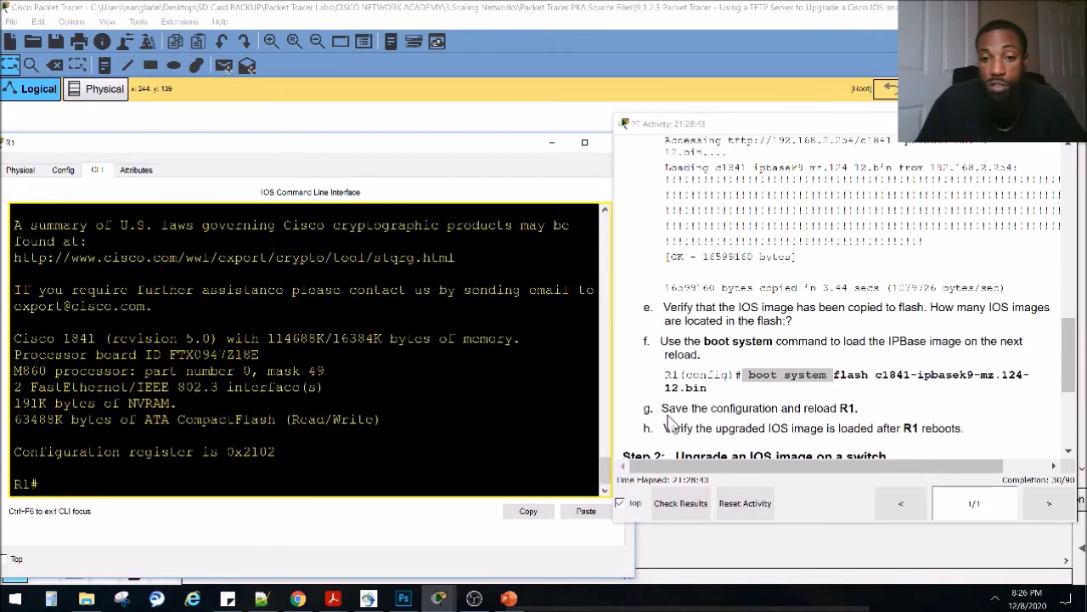
{"action": "left_click_drag", "start_coordinate": [660, 408], "coordinate": [849, 408]}
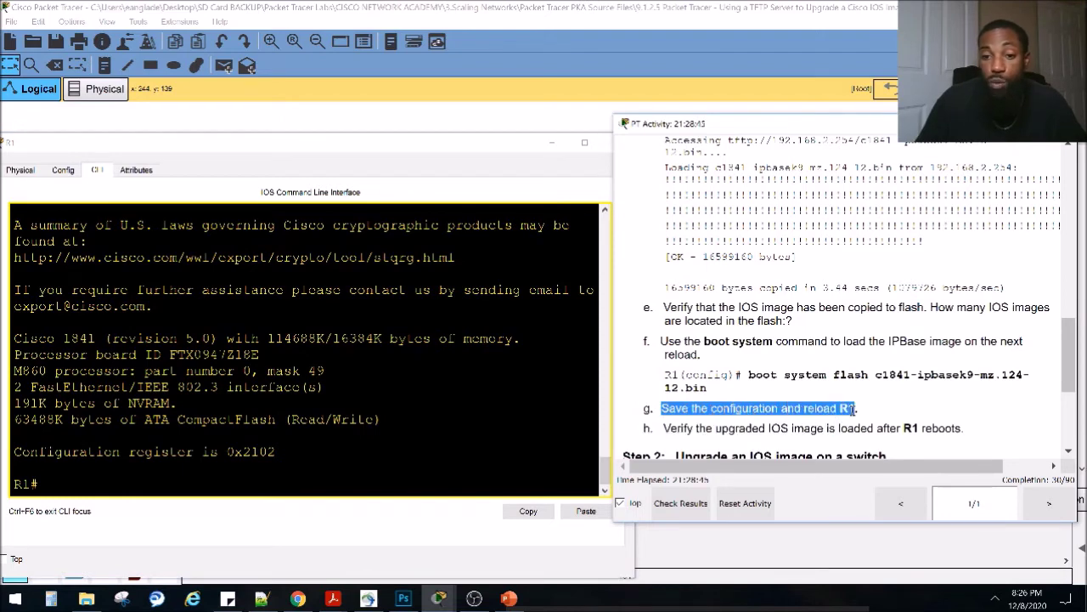
{"action": "left_click", "coordinate": [288, 419]}
{"action": "type", "text": "c"}
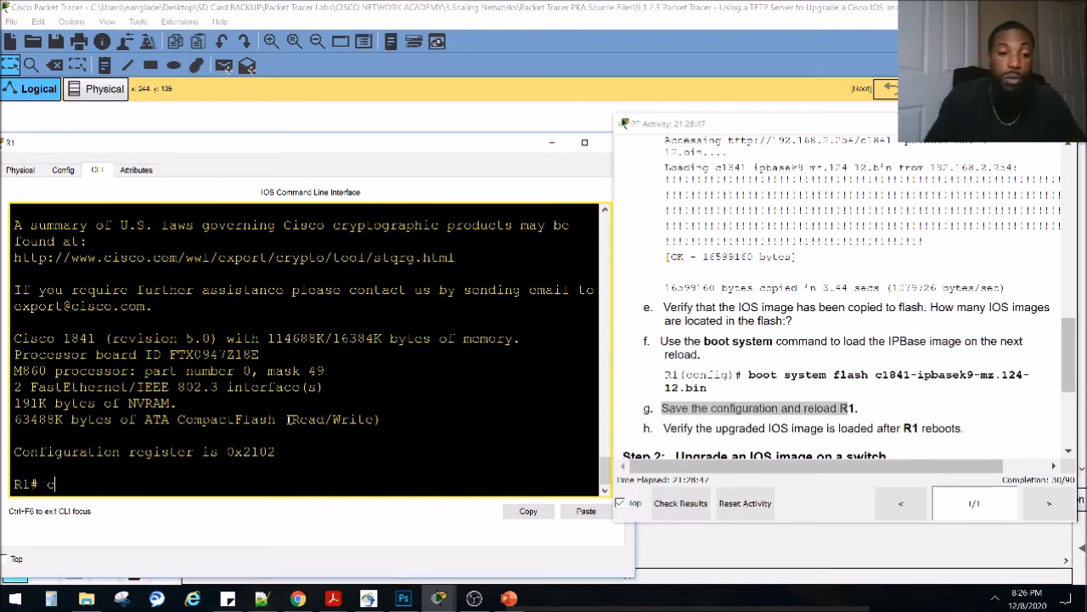
{"action": "type", "text": "op"}
{"action": "key", "text": "Tab"}
{"action": "type", "text": "ru"}
{"action": "key", "text": "Tab"}
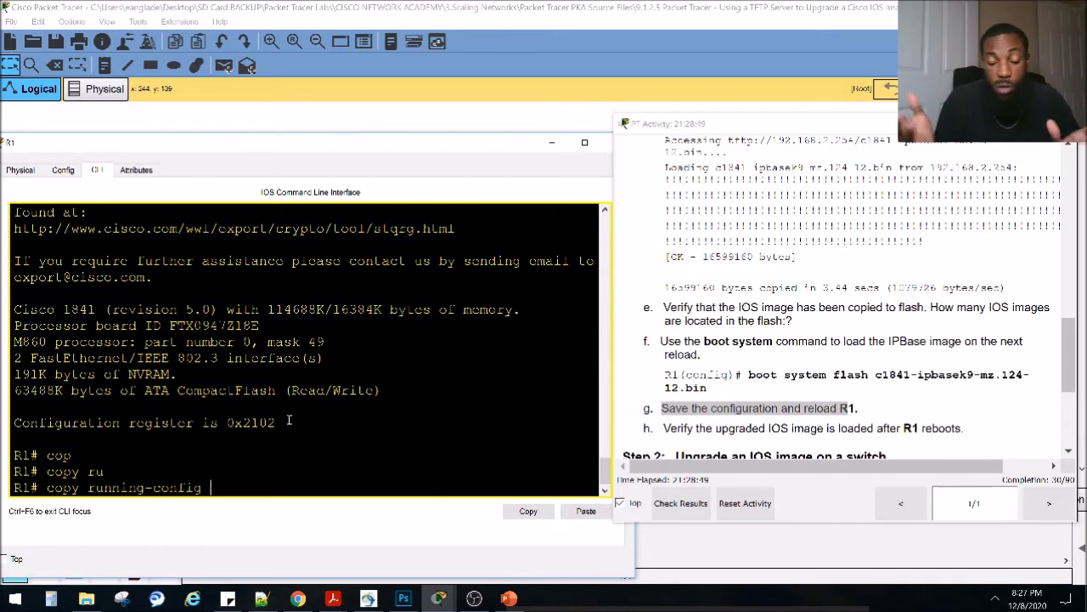
{"action": "type", "text": "st"}
{"action": "key", "text": "Tab"}
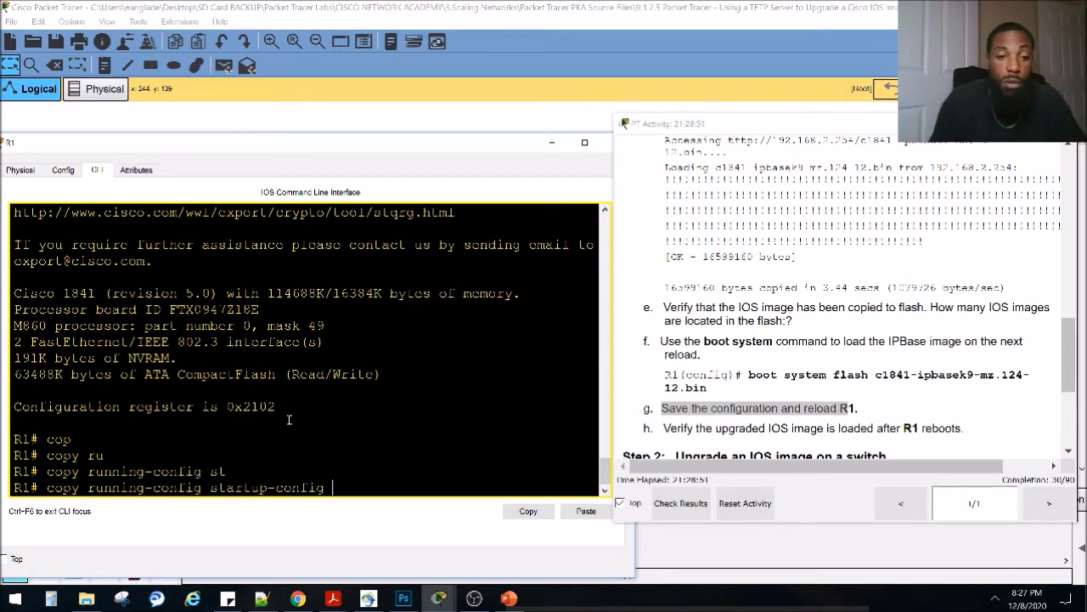
{"action": "key", "text": "Return"}
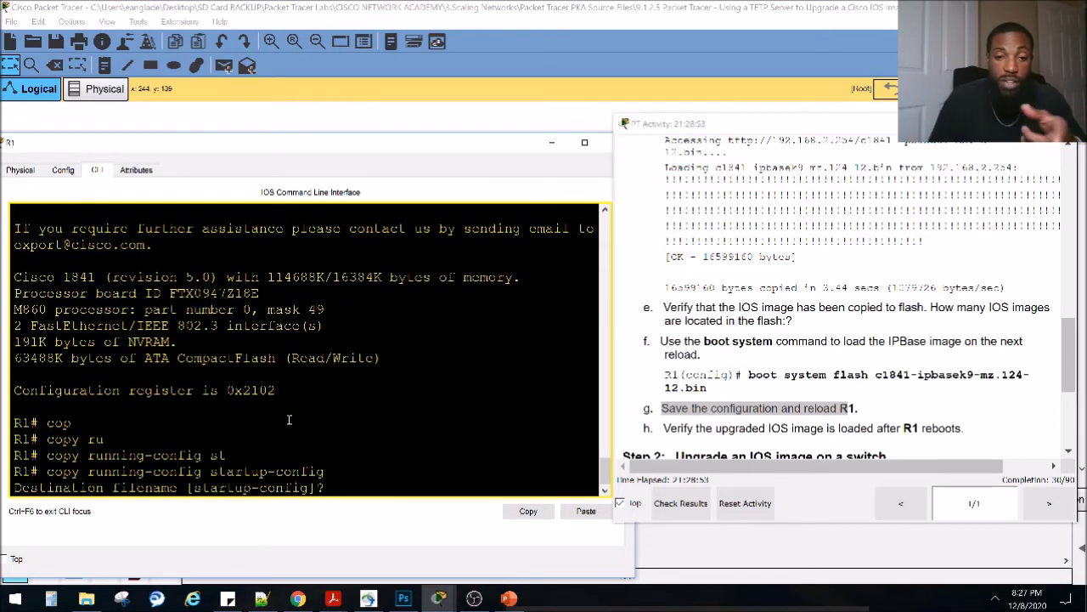
{"action": "key", "text": "Return"}
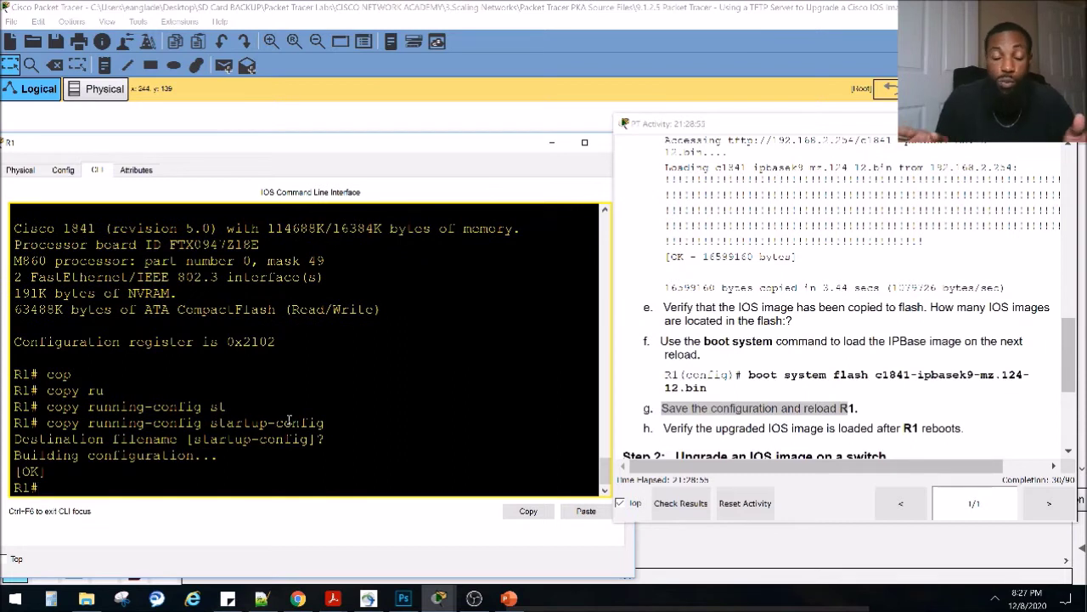
Check the options of R1's reload command, run reload without arguments and confirm it.
{"action": "type", "text": "rel"}
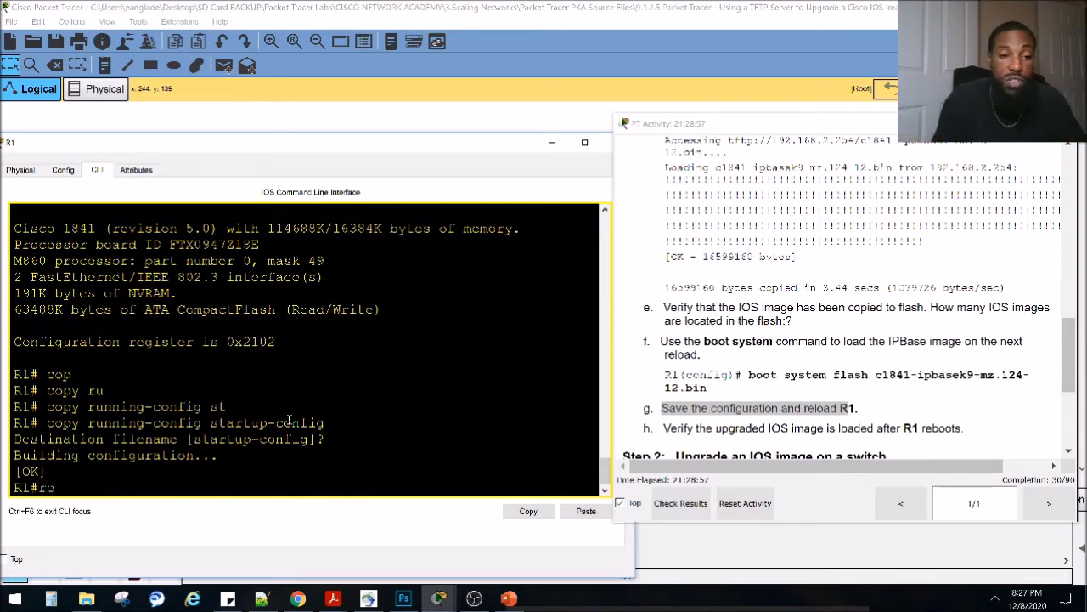
{"action": "key", "text": "Tab"}
{"action": "type", "text": "load"}
{"action": "key", "text": "Tab"}
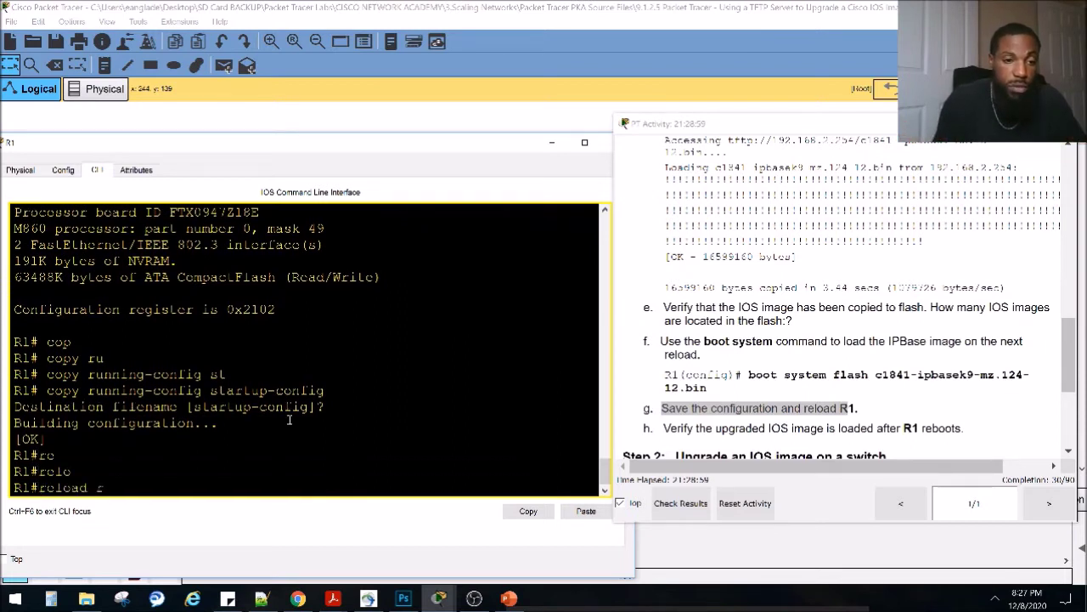
{"action": "type", "text": "re"}
{"action": "key", "text": "Tab"}
{"action": "key", "text": "Tab"}
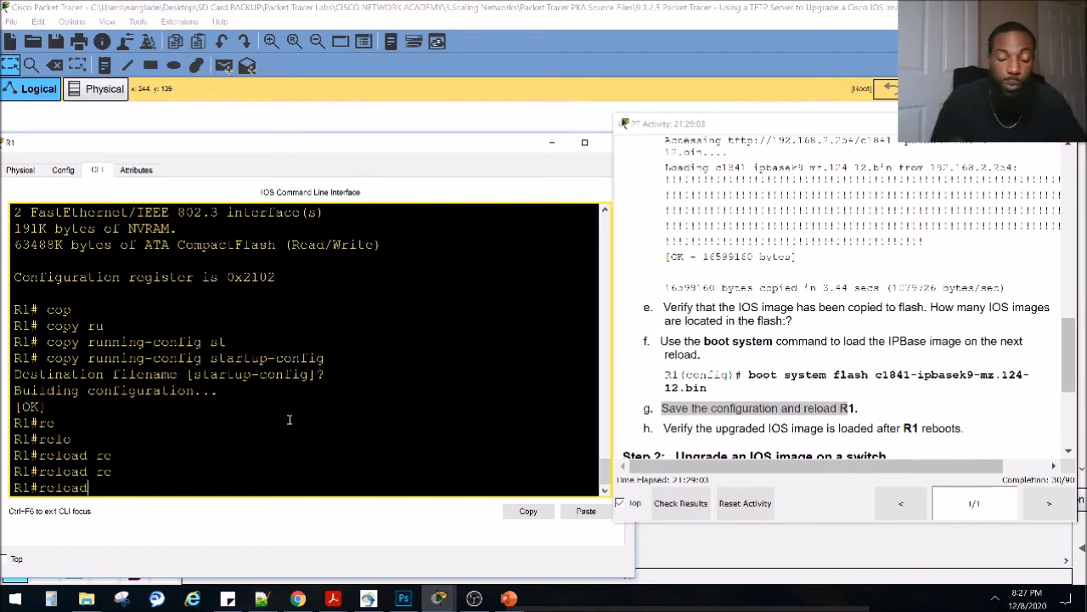
{"action": "type", "text": "?"}
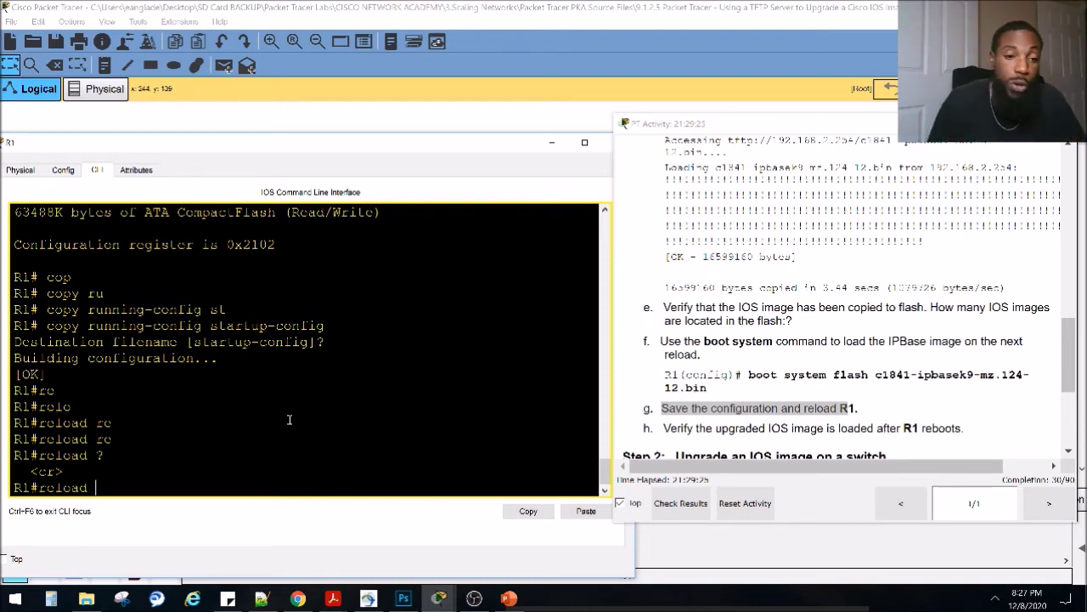
{"action": "key", "text": "Return"}
{"action": "key", "text": "Return"}
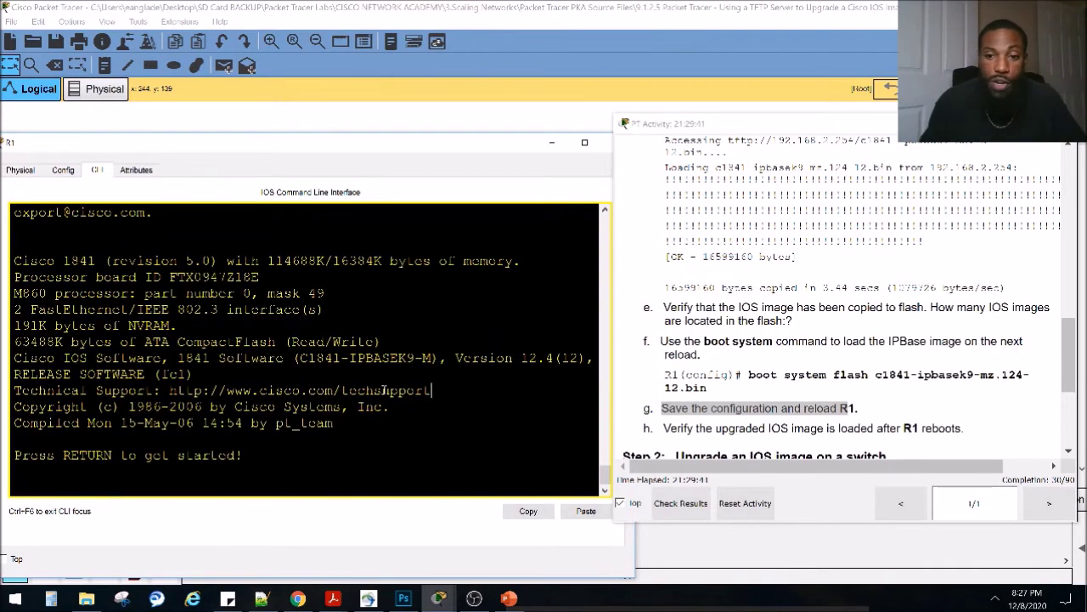
Start a new console session on the rebooted R1 and enter privileged EXEC mode.
{"action": "key", "text": "Return"}
{"action": "key", "text": "Return"}
{"action": "key", "text": "Return"}
{"action": "key", "text": "Return"}
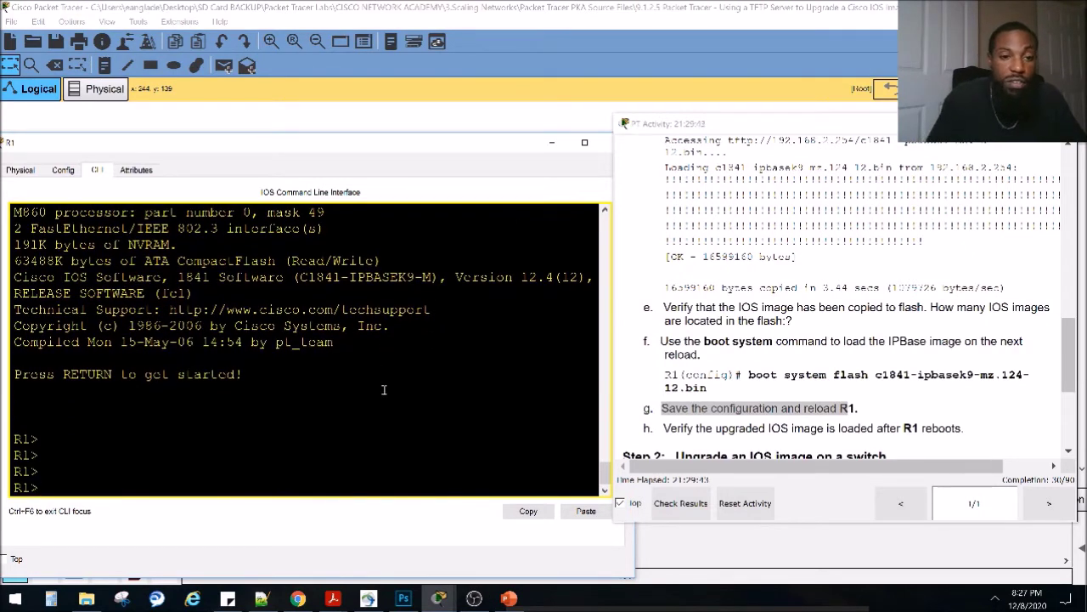
{"action": "type", "text": "ena"}
{"action": "key", "text": "Return"}
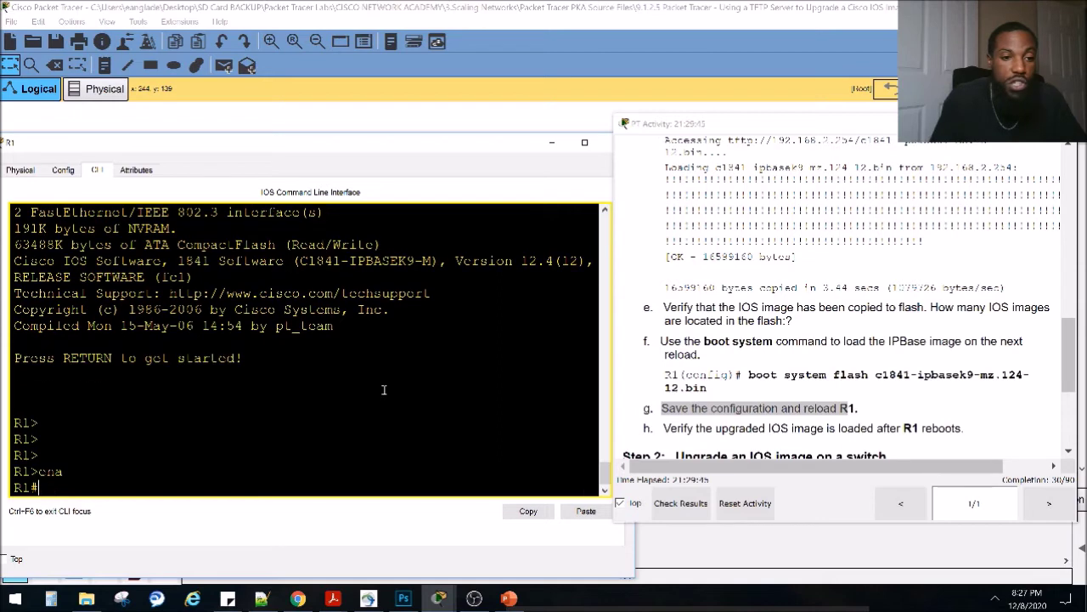
Run show version on R1 to verify the upgraded IOS image, as task h of the instructions asks.
{"action": "type", "text": "sho"}
{"action": "key", "text": "Tab"}
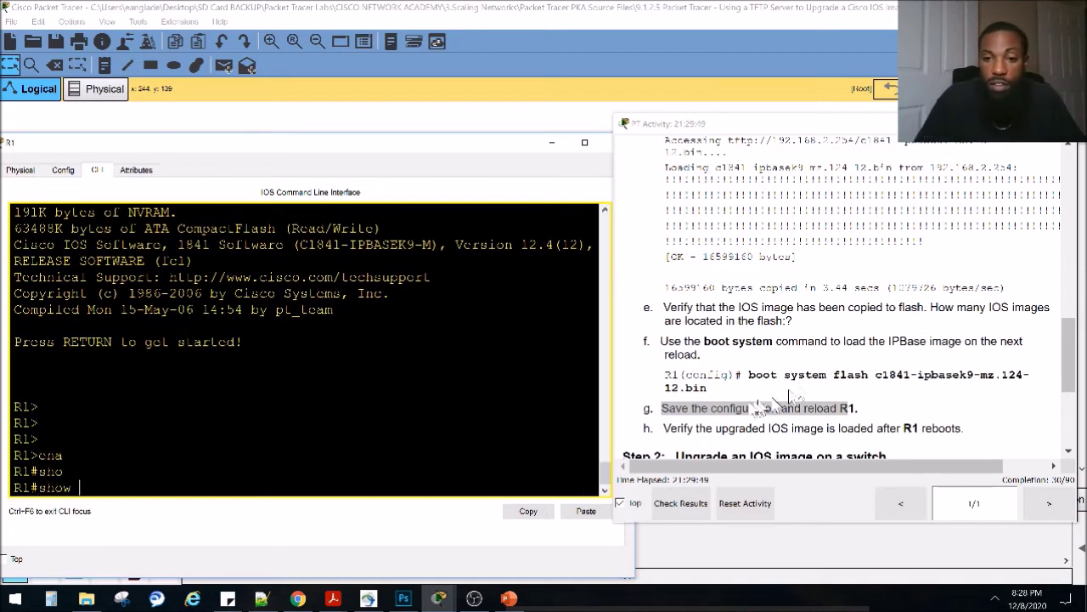
{"action": "left_click_drag", "start_coordinate": [663, 429], "coordinate": [971, 439]}
{"action": "left_click", "coordinate": [380, 445]}
{"action": "type", "text": "ve"}
{"action": "key", "text": "Tab"}
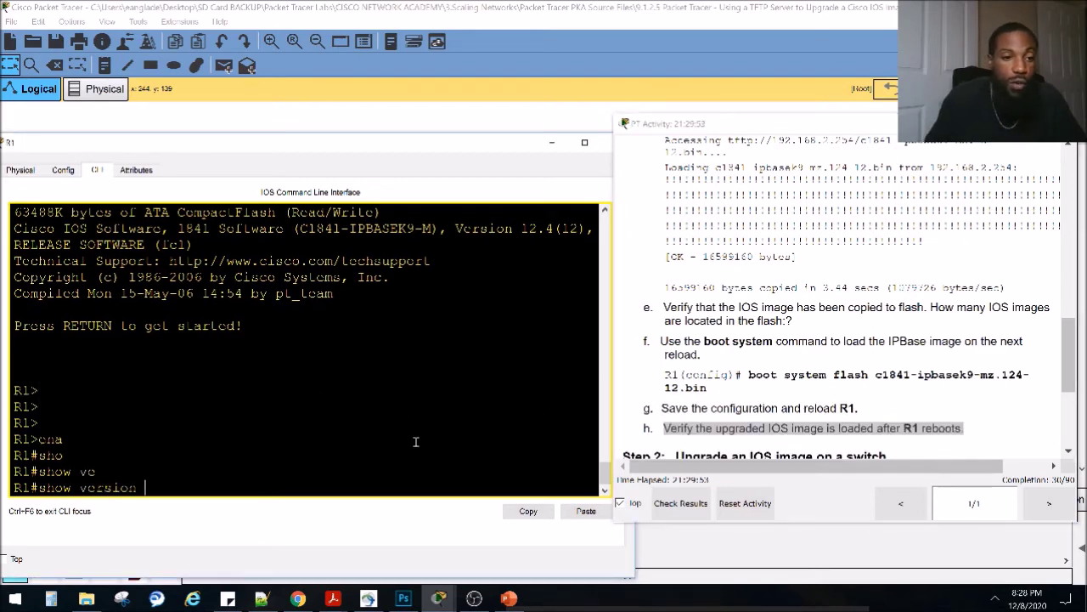
{"action": "key", "text": "Return"}
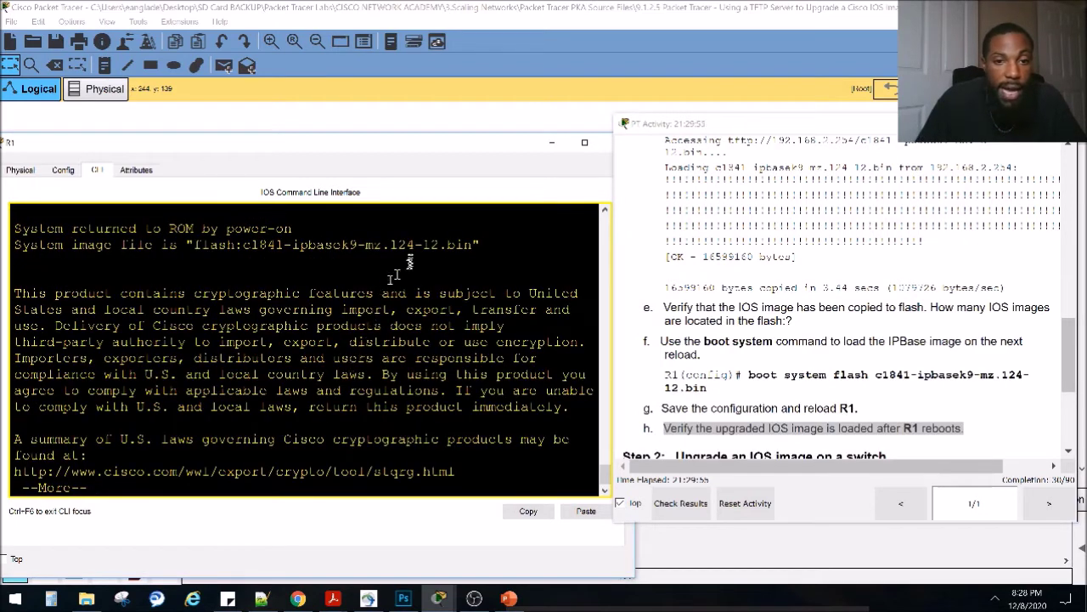
Compare the IOS version and system image file in R1's console output from before and after the reload.
{"action": "scroll", "coordinate": [318, 251], "scroll_direction": "up", "scroll_amount": 10}
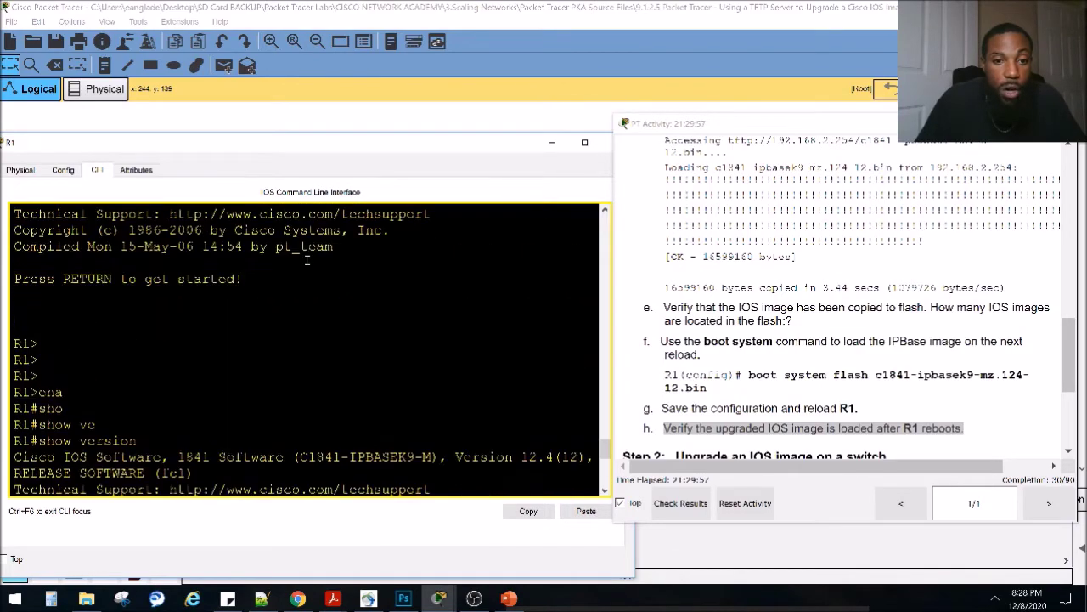
{"action": "scroll", "coordinate": [307, 260], "scroll_direction": "up", "scroll_amount": 15}
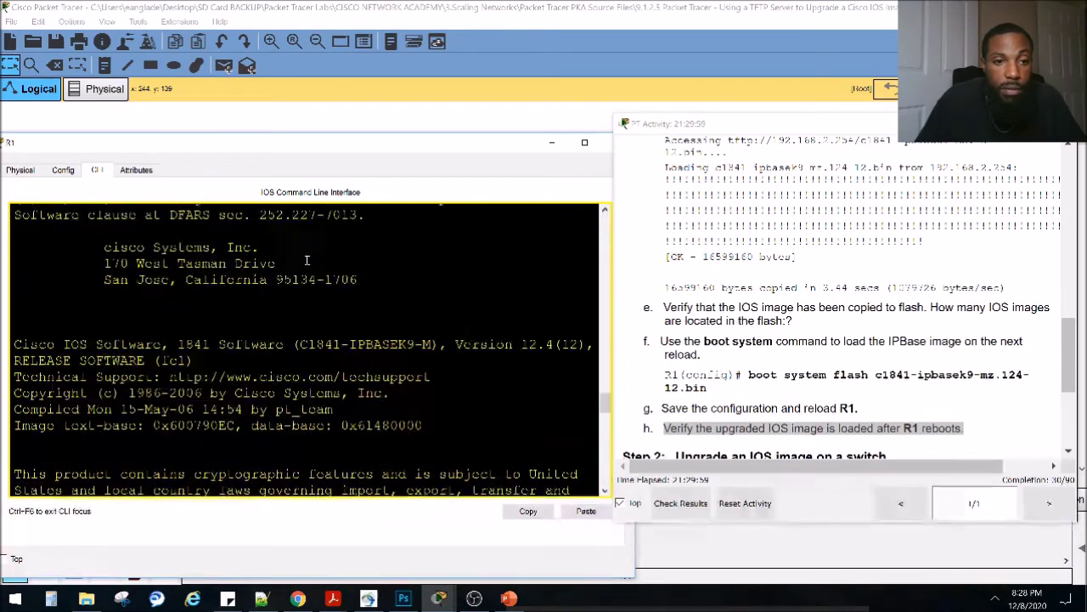
{"action": "scroll", "coordinate": [307, 260], "scroll_direction": "up", "scroll_amount": 15}
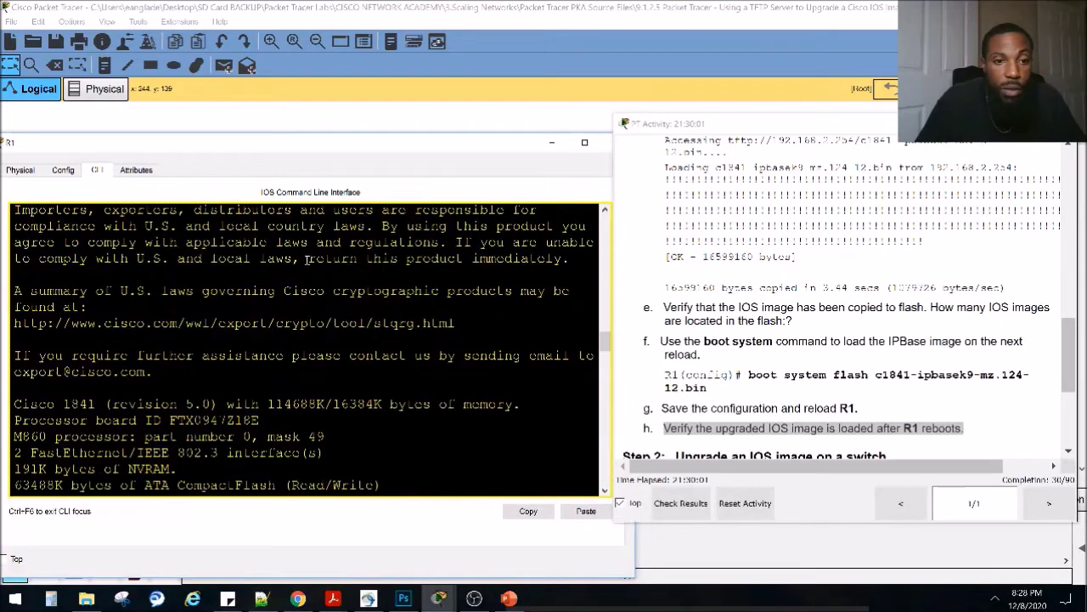
{"action": "scroll", "coordinate": [306, 260], "scroll_direction": "up", "scroll_amount": 2}
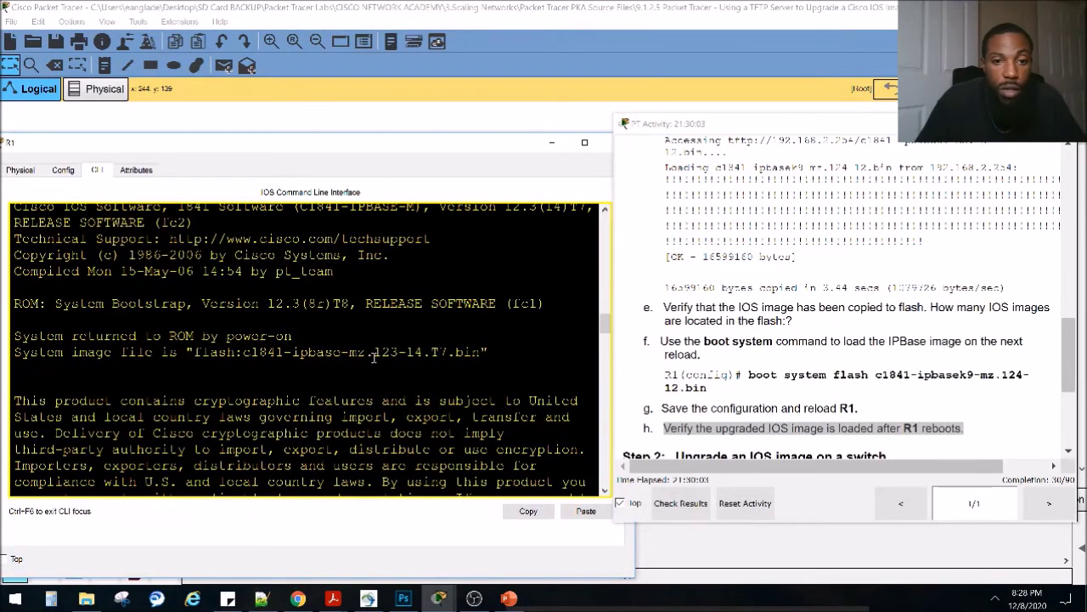
{"action": "left_click_drag", "start_coordinate": [374, 352], "coordinate": [422, 351]}
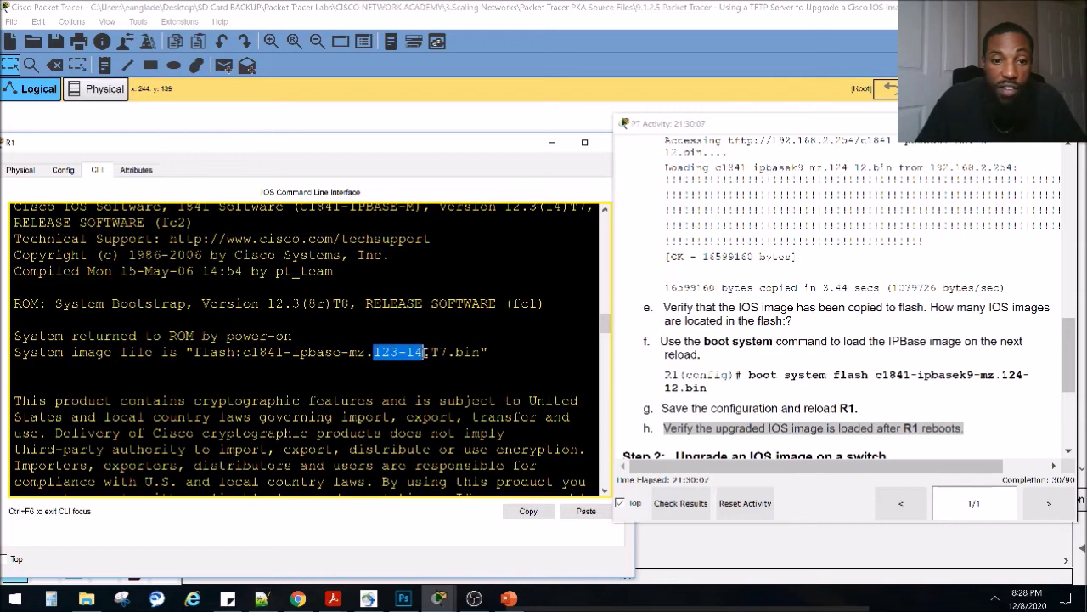
{"action": "left_click_drag", "start_coordinate": [374, 351], "coordinate": [291, 352]}
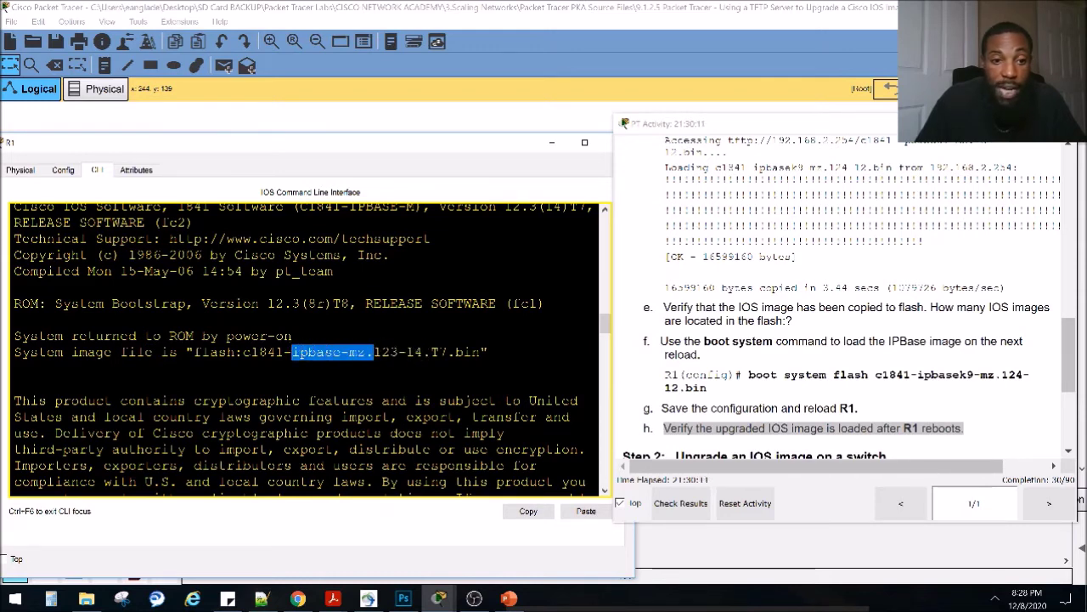
{"action": "scroll", "coordinate": [293, 348], "scroll_direction": "up", "scroll_amount": 2}
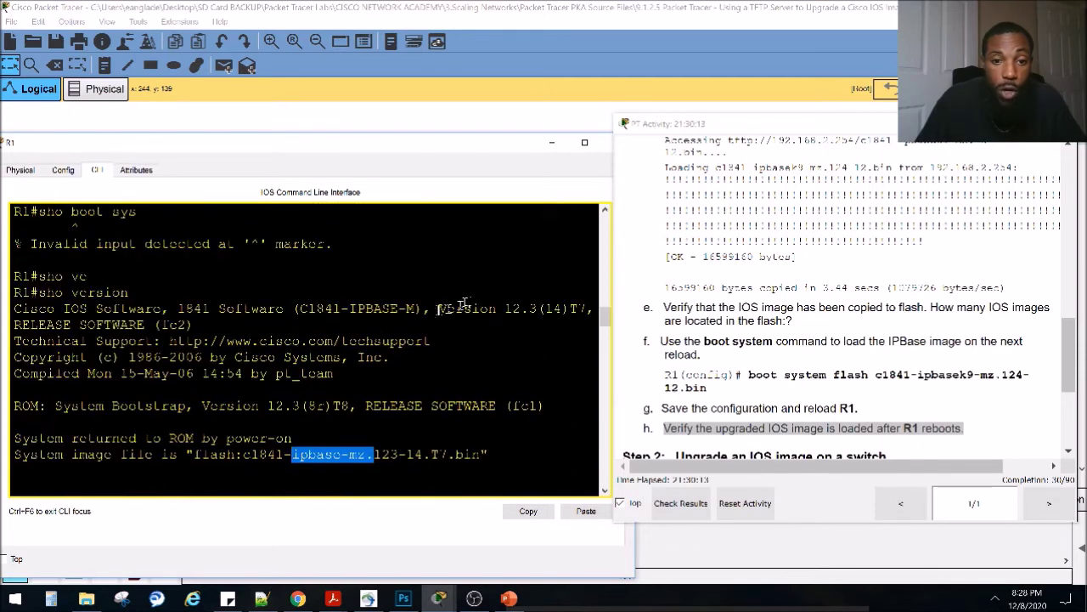
{"action": "left_click_drag", "start_coordinate": [441, 308], "coordinate": [589, 311]}
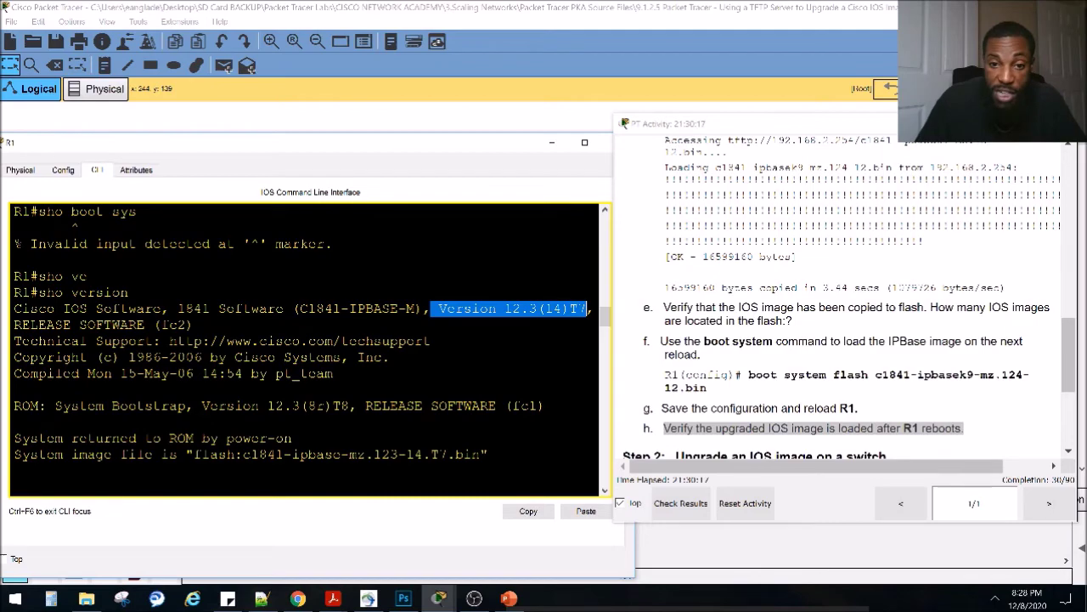
{"action": "scroll", "coordinate": [538, 333], "scroll_direction": "down", "scroll_amount": 8}
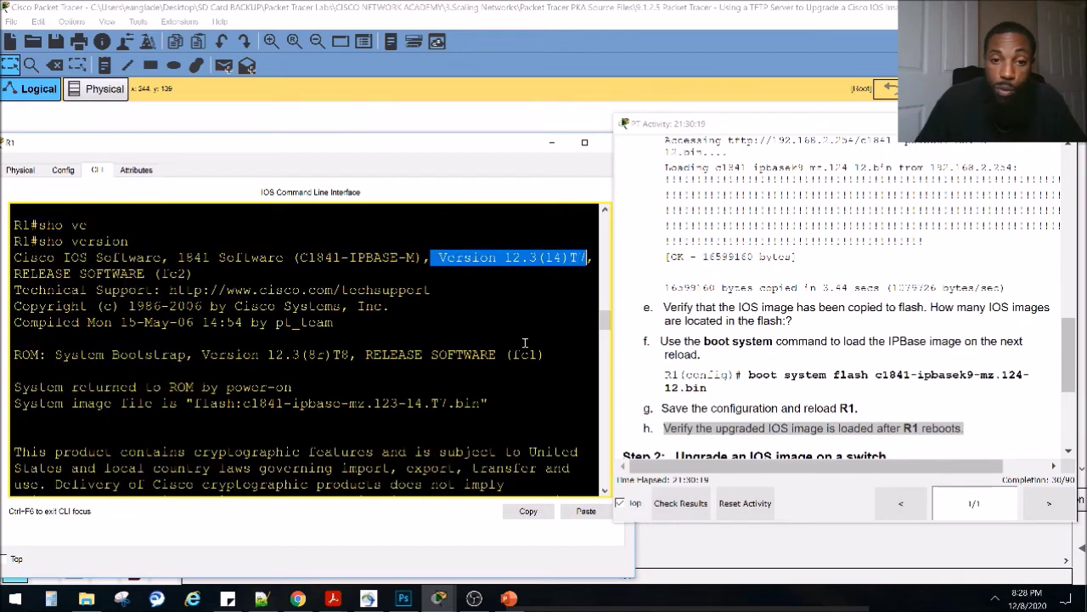
{"action": "scroll", "coordinate": [525, 342], "scroll_direction": "down", "scroll_amount": 10}
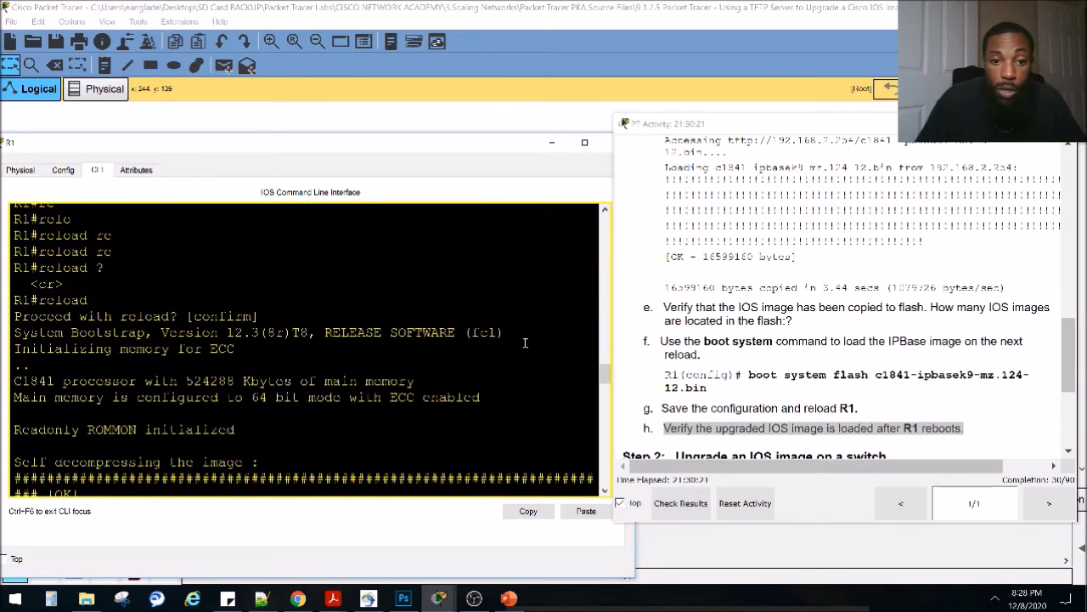
{"action": "scroll", "coordinate": [525, 342], "scroll_direction": "down", "scroll_amount": 3}
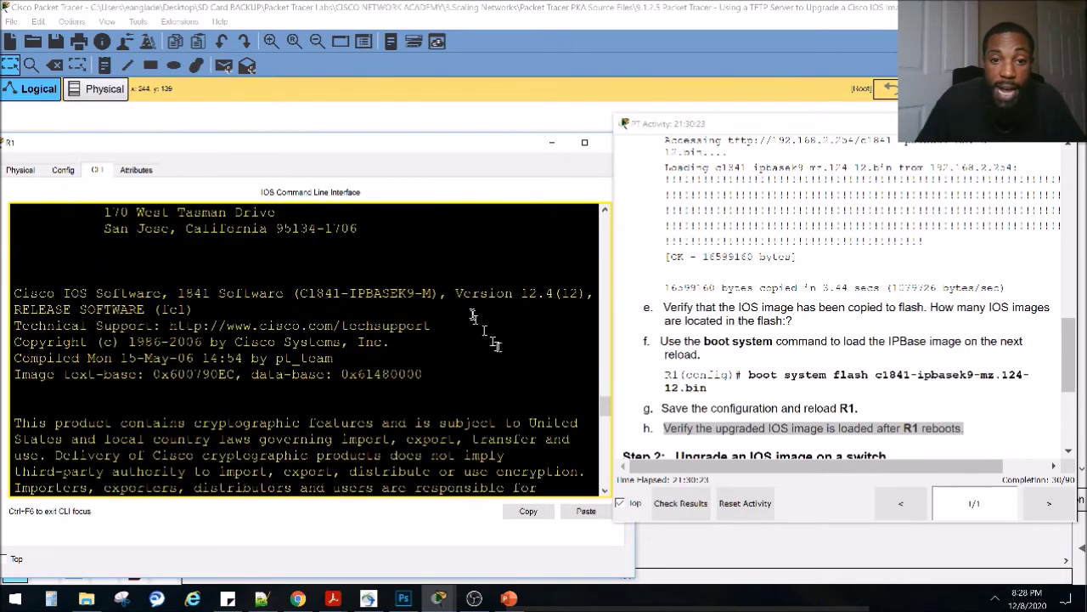
{"action": "left_click_drag", "start_coordinate": [456, 293], "coordinate": [584, 295]}
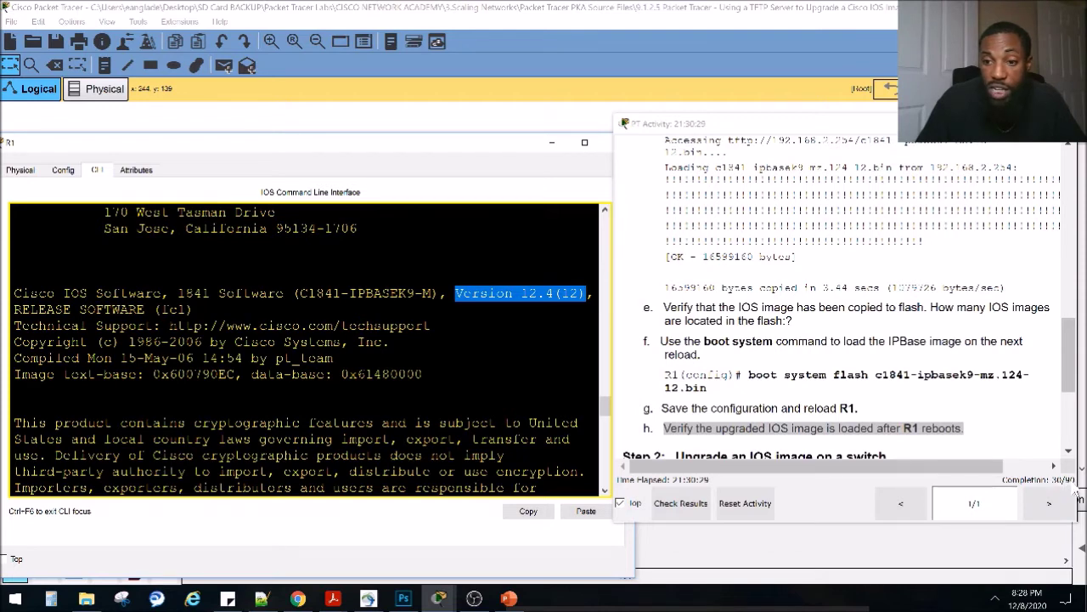
Bring Step 2 of the instructions into view and finish R1's paged version output to return to its prompt.
{"action": "scroll", "coordinate": [820, 367], "scroll_direction": "down", "scroll_amount": 3}
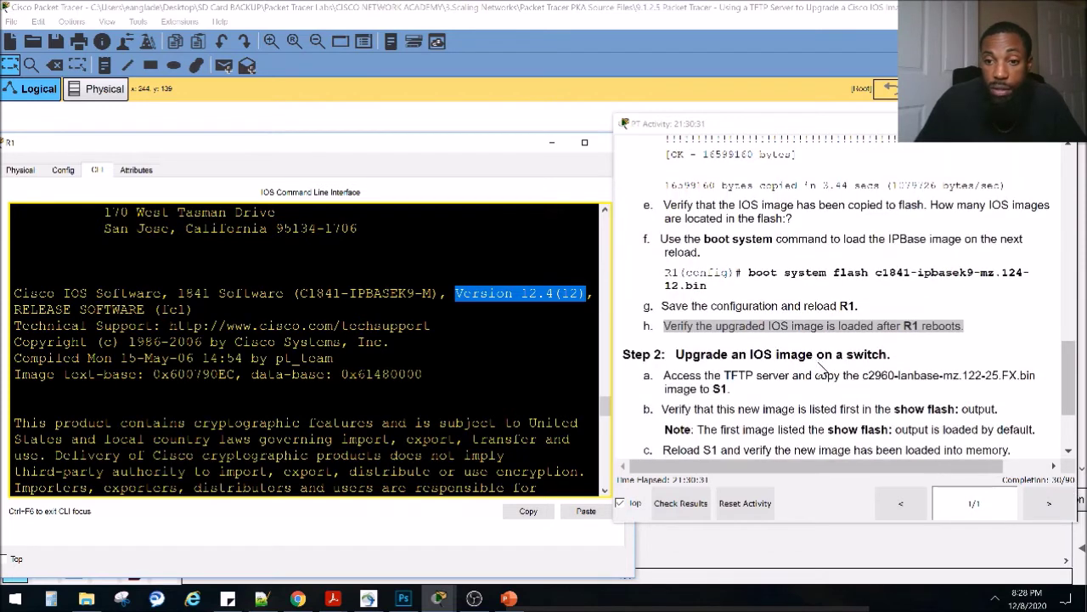
{"action": "left_click", "coordinate": [390, 388]}
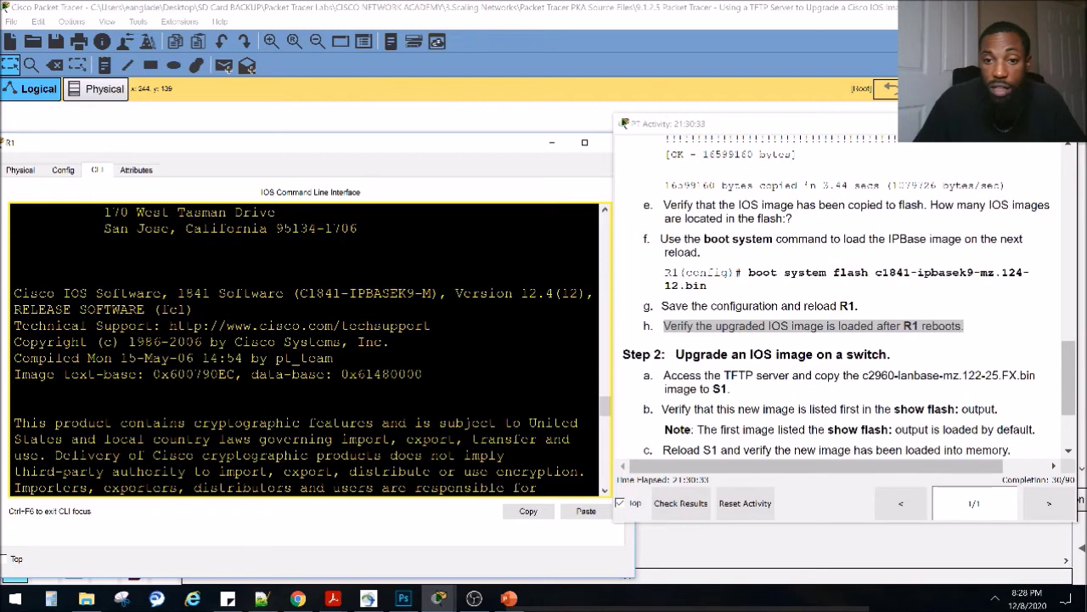
{"action": "key", "text": "space"}
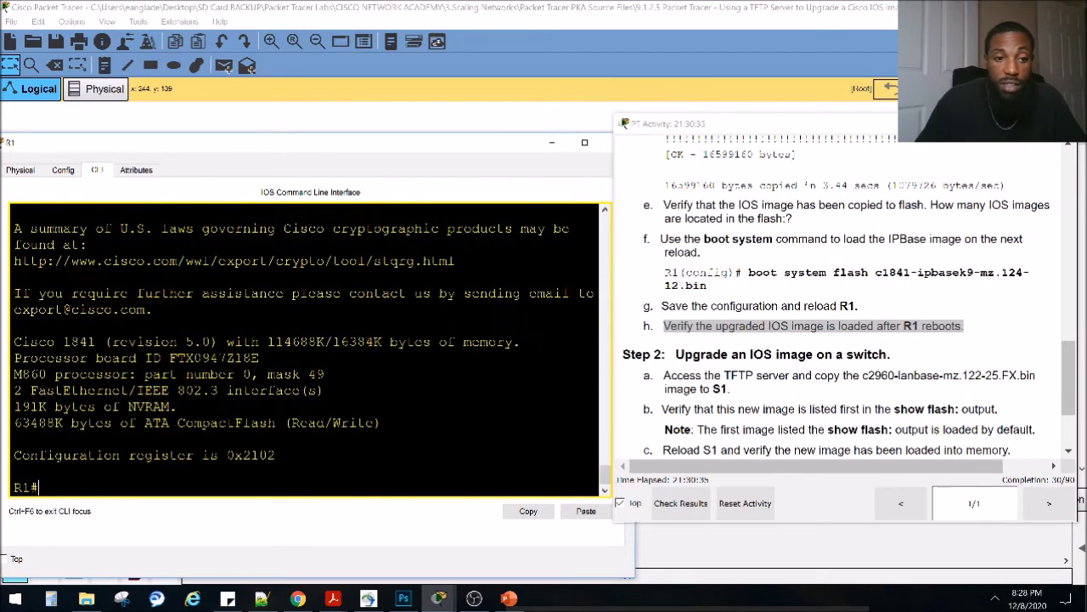
Minimize R1's window and review the Step 2 task on copying c2960-lanbase-mz.122-25.FX.bin from the TFTP server to S1.
{"action": "left_click_drag", "start_coordinate": [676, 354], "coordinate": [886, 355]}
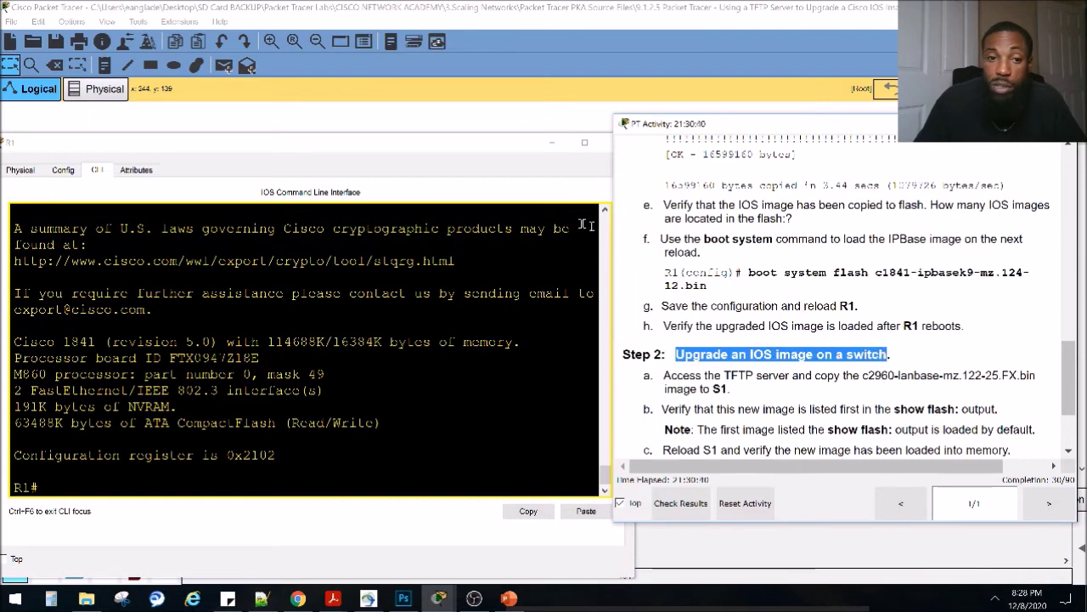
{"action": "left_click", "coordinate": [551, 144]}
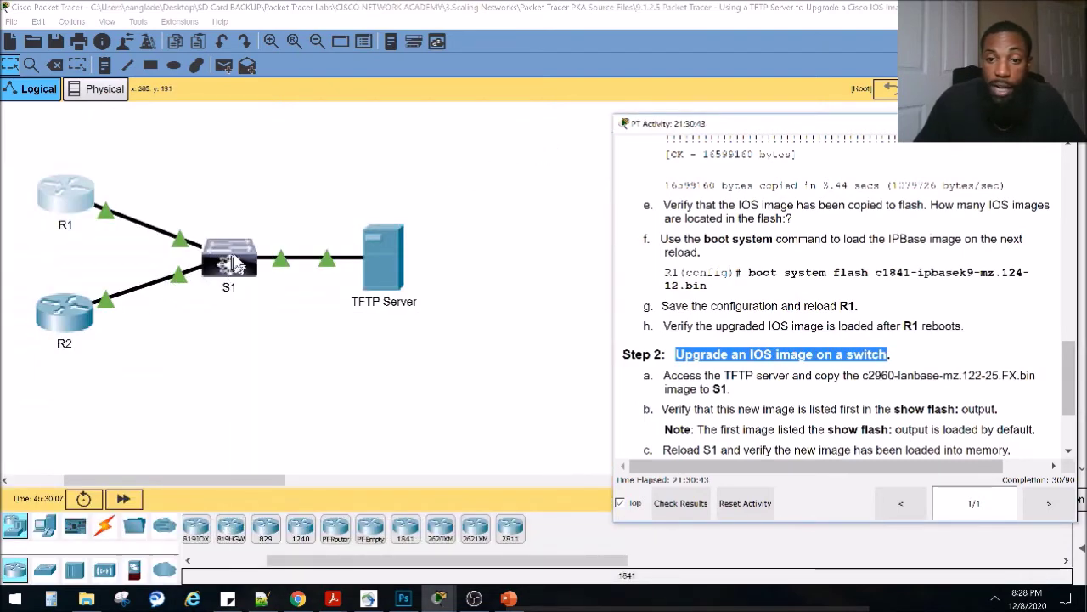
{"action": "left_click_drag", "start_coordinate": [664, 376], "coordinate": [1019, 388]}
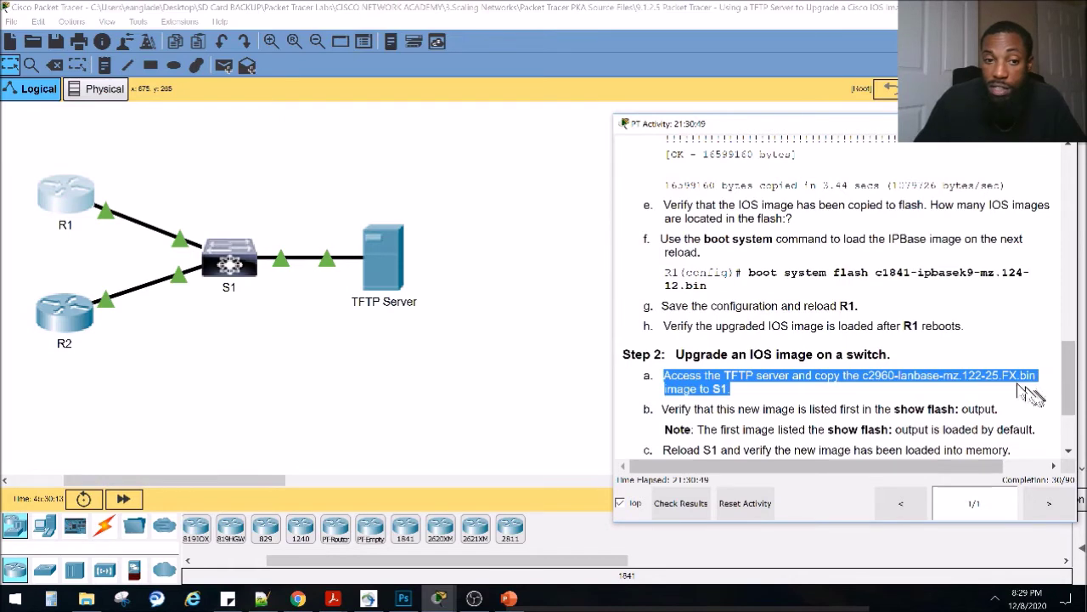
Open switch S1's command line beside the activity instructions and enter privileged EXEC mode.
{"action": "left_click", "coordinate": [230, 261]}
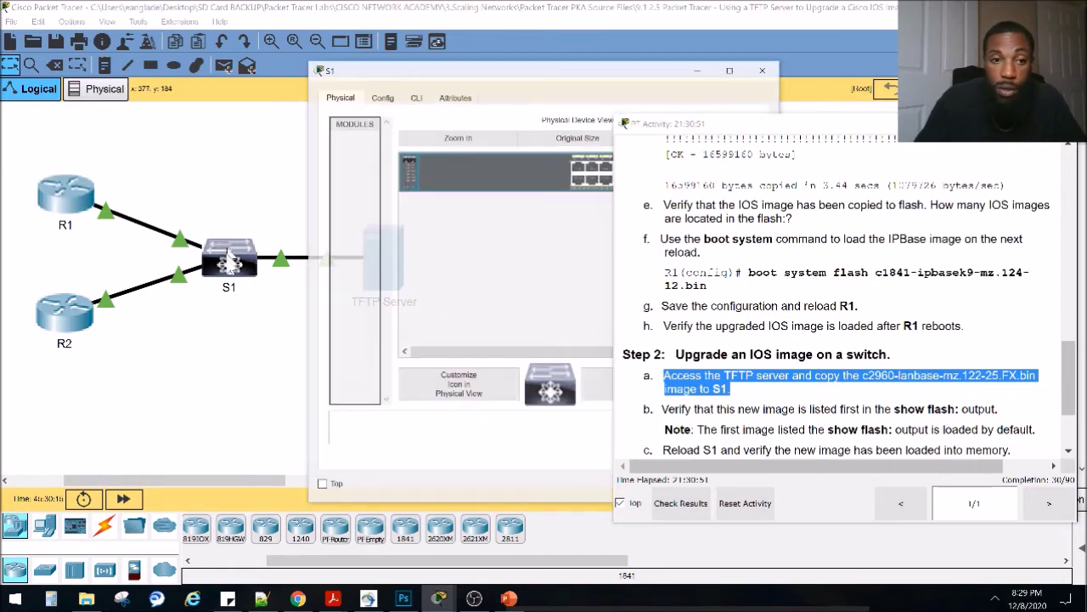
{"action": "left_click_drag", "start_coordinate": [438, 72], "coordinate": [165, 145]}
{"action": "left_click", "coordinate": [142, 170]}
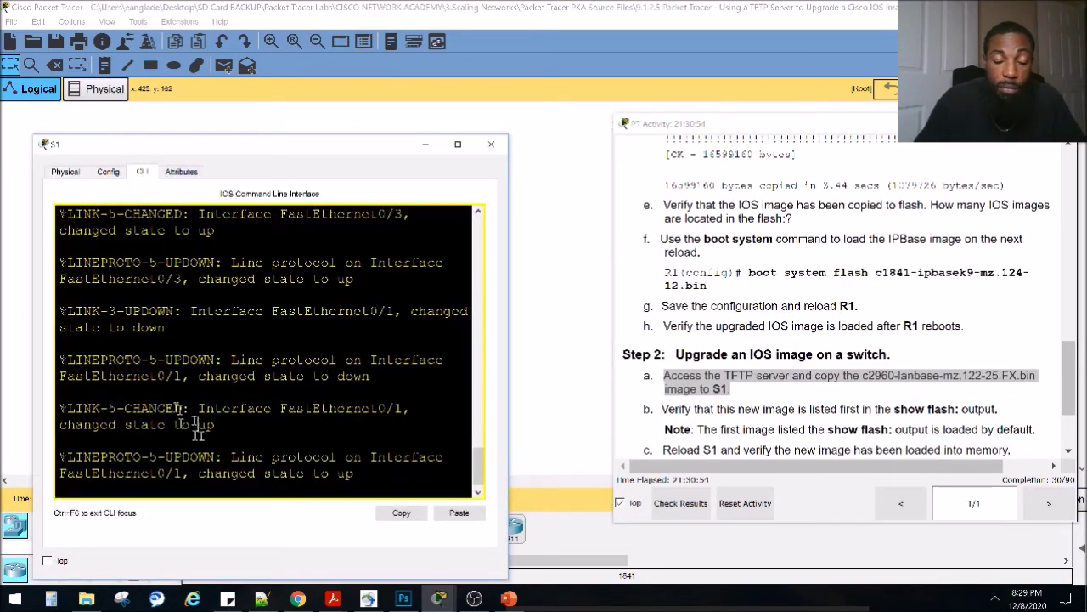
{"action": "key", "text": "Return"}
{"action": "key", "text": "Return"}
{"action": "key", "text": "Return"}
{"action": "key", "text": "Return"}
{"action": "key", "text": "Return"}
{"action": "key", "text": "Return"}
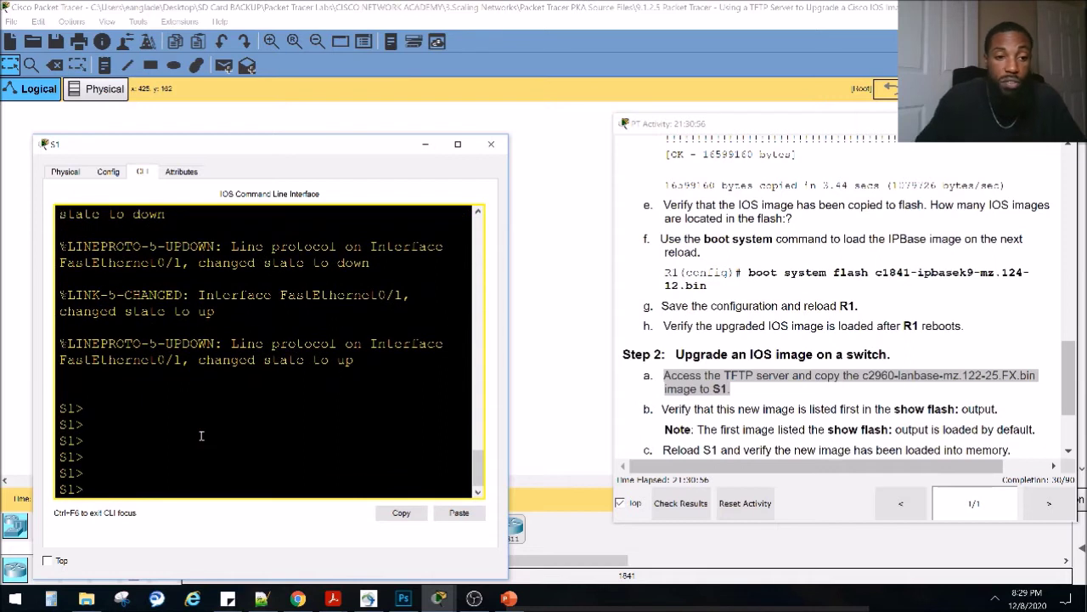
{"action": "type", "text": "ena"}
{"action": "key", "text": "Return"}
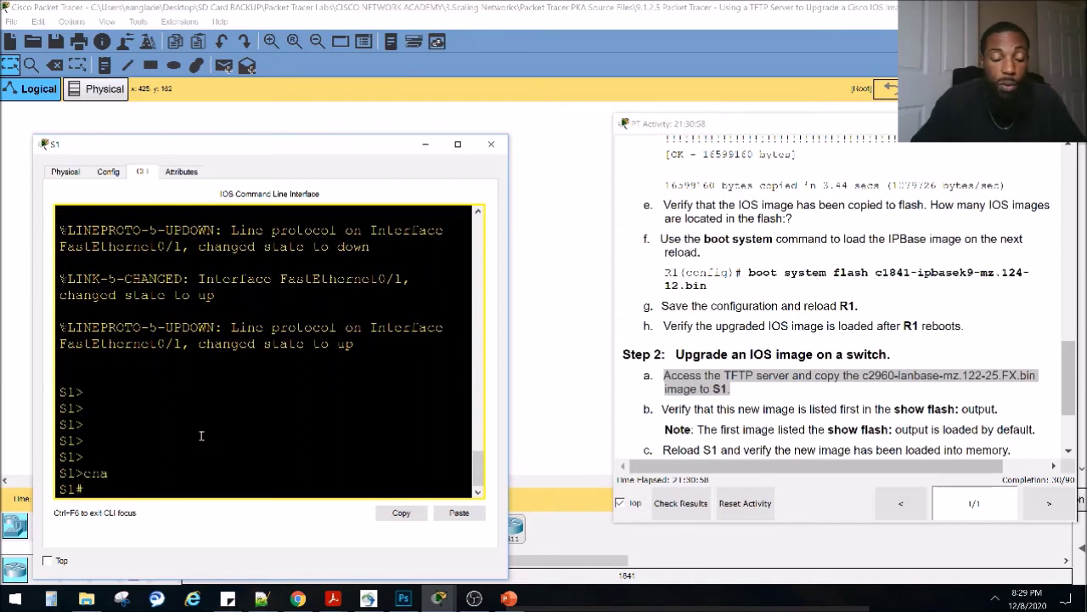
Start a copy from tftp: to flash: on S1.
{"action": "type", "text": "cop"}
{"action": "key", "text": "Tab"}
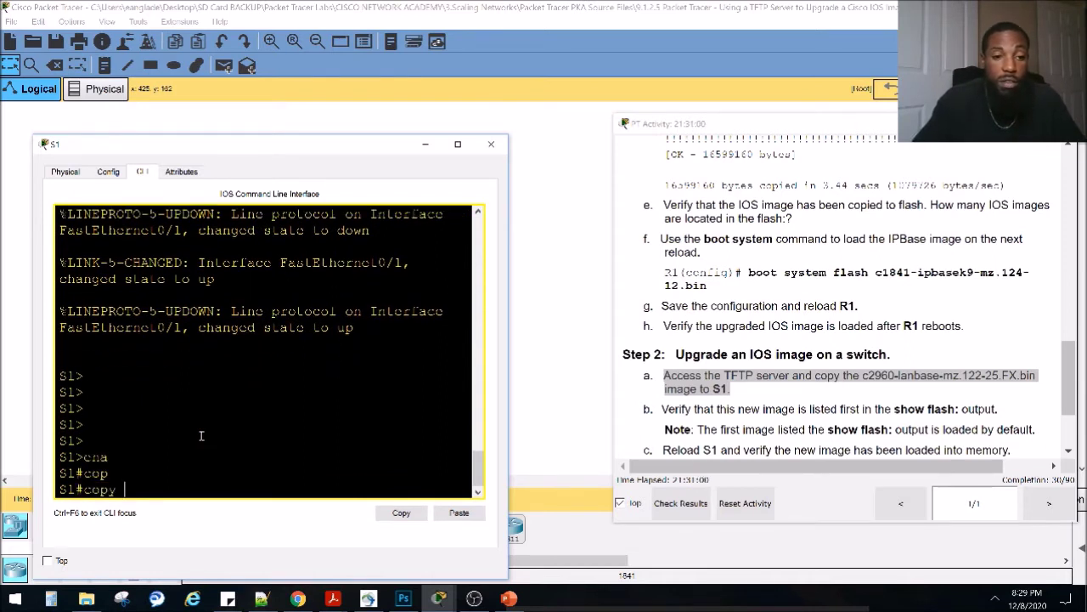
{"action": "type", "text": "t"}
{"action": "key", "text": "Tab"}
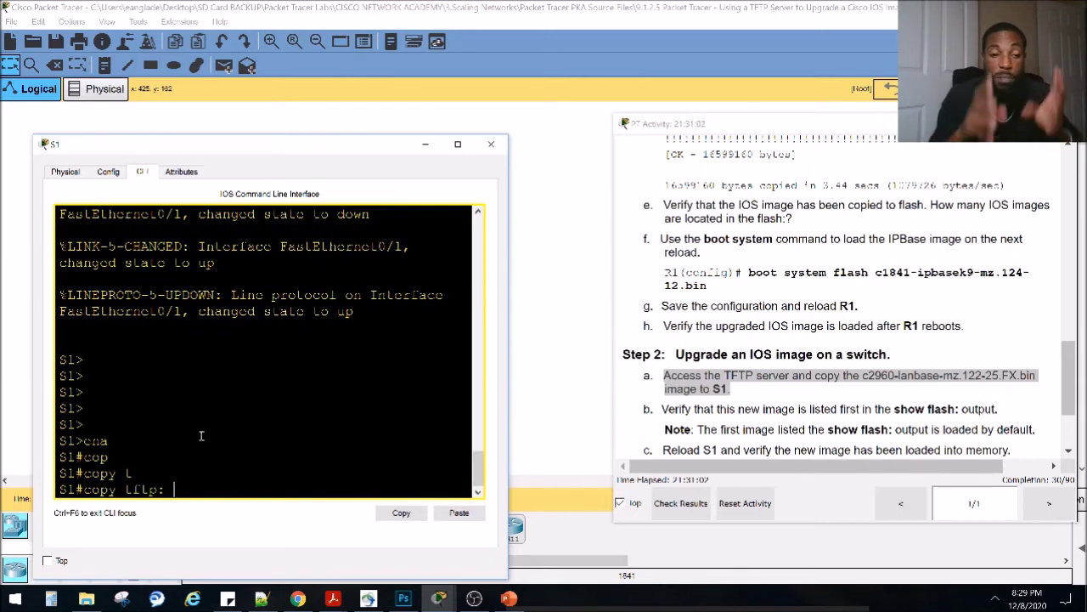
{"action": "type", "text": "fl"}
{"action": "key", "text": "Tab"}
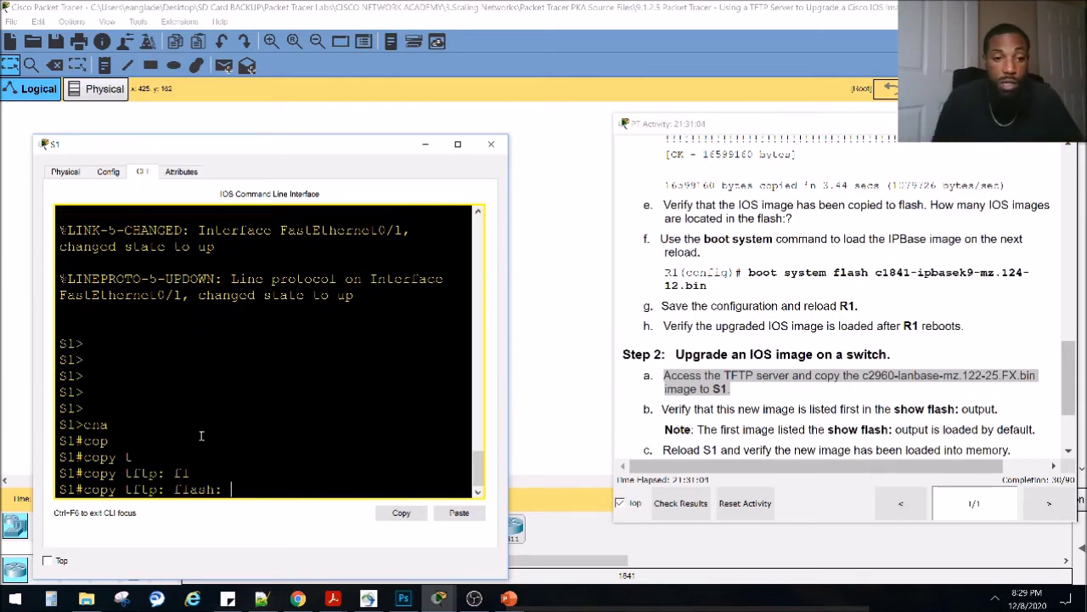
{"action": "key", "text": "Return"}
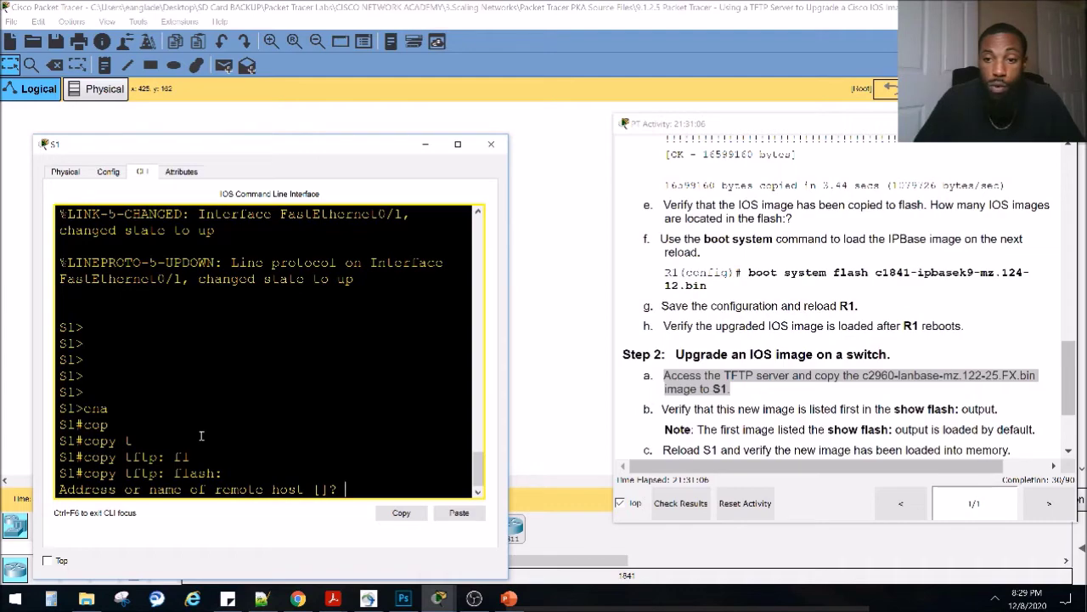
Enter the TFTP server's address 192.168.2.254 from the addressing table as the remote host of the copy.
{"action": "scroll", "coordinate": [741, 333], "scroll_direction": "up", "scroll_amount": 10}
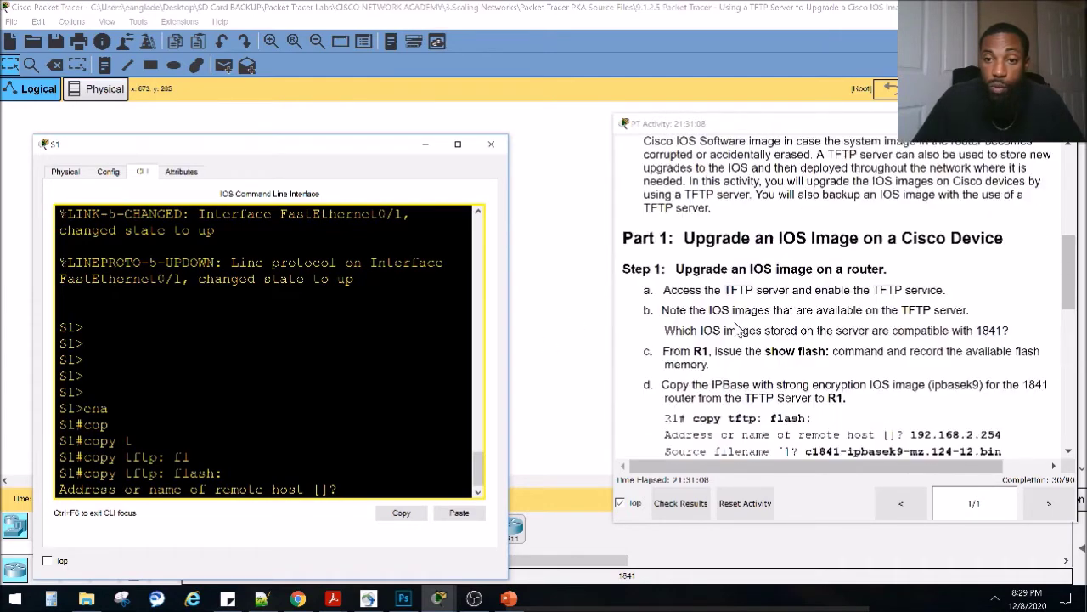
{"action": "scroll", "coordinate": [740, 333], "scroll_direction": "up", "scroll_amount": 5}
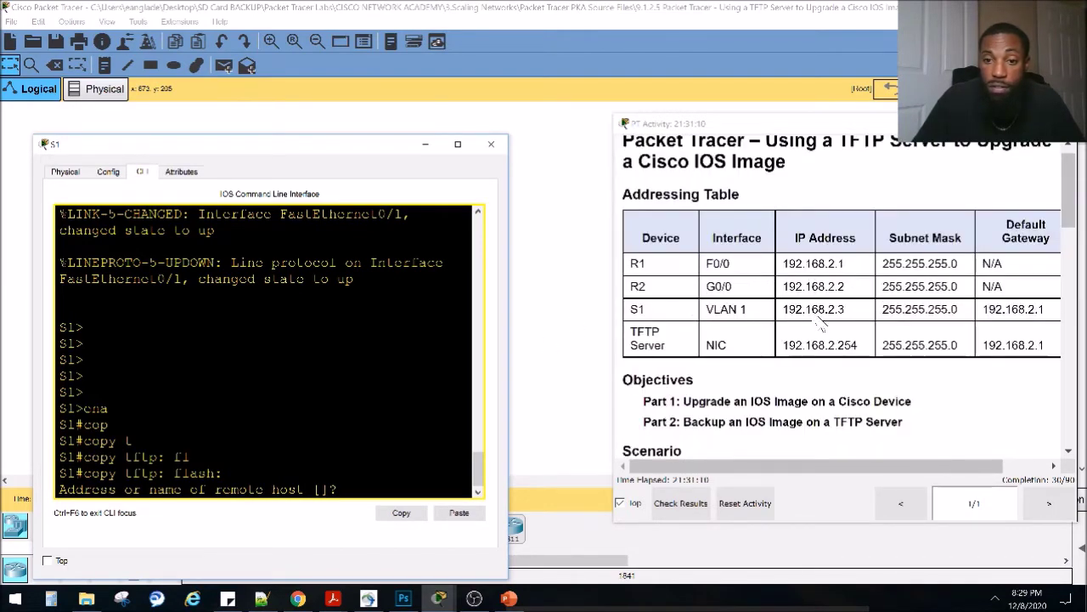
{"action": "left_click_drag", "start_coordinate": [858, 348], "coordinate": [782, 347]}
{"action": "key", "text": "ctrl+c"}
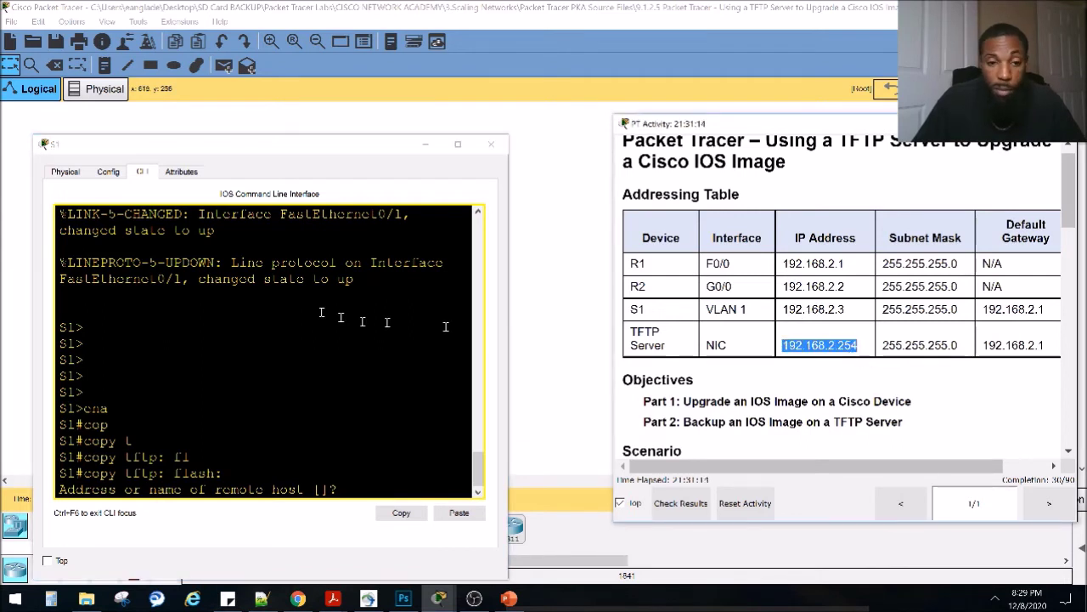
{"action": "left_click", "coordinate": [280, 312]}
{"action": "right_click", "coordinate": [283, 314]}
{"action": "left_click", "coordinate": [310, 328]}
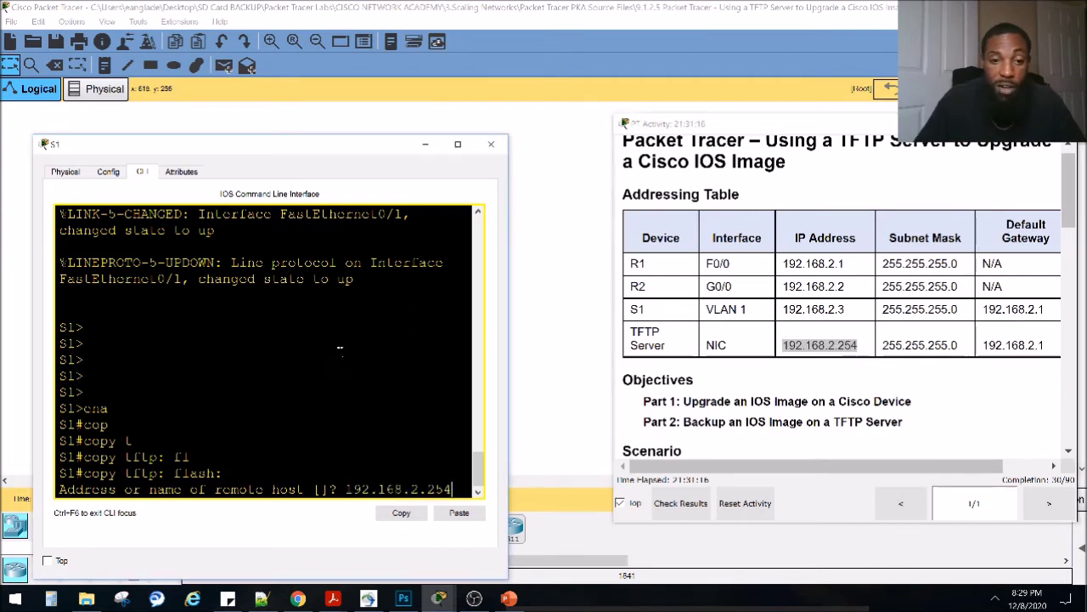
{"action": "key", "text": "Return"}
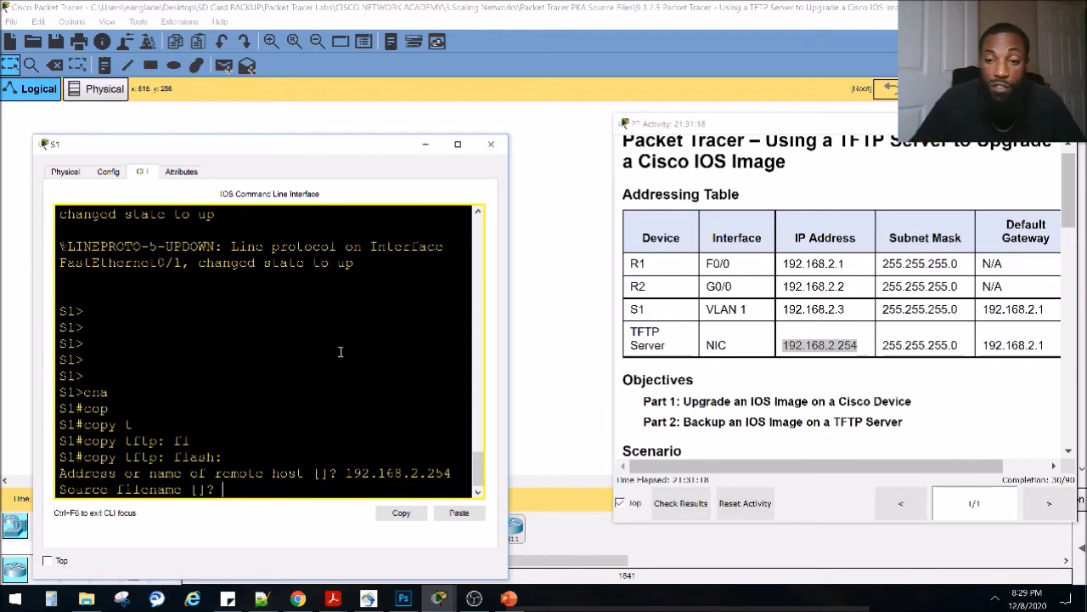
Use c2960-lanbase-mz.122-25.FX.bin from Step 2a as the source filename and accept the default destination filename to run the copy.
{"action": "scroll", "coordinate": [674, 378], "scroll_direction": "down", "scroll_amount": 15}
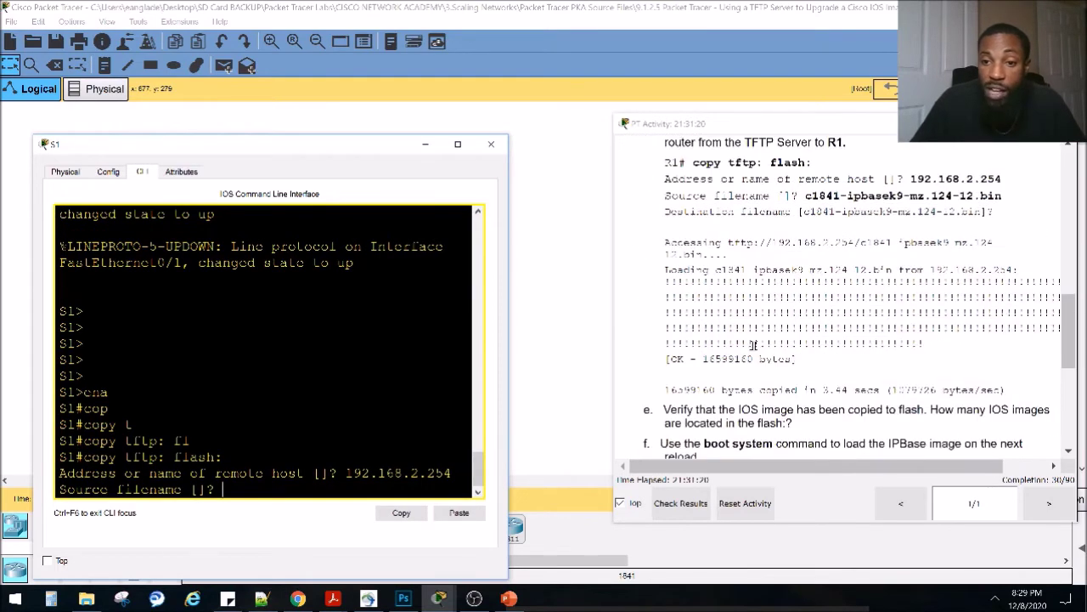
{"action": "scroll", "coordinate": [751, 344], "scroll_direction": "down", "scroll_amount": 3}
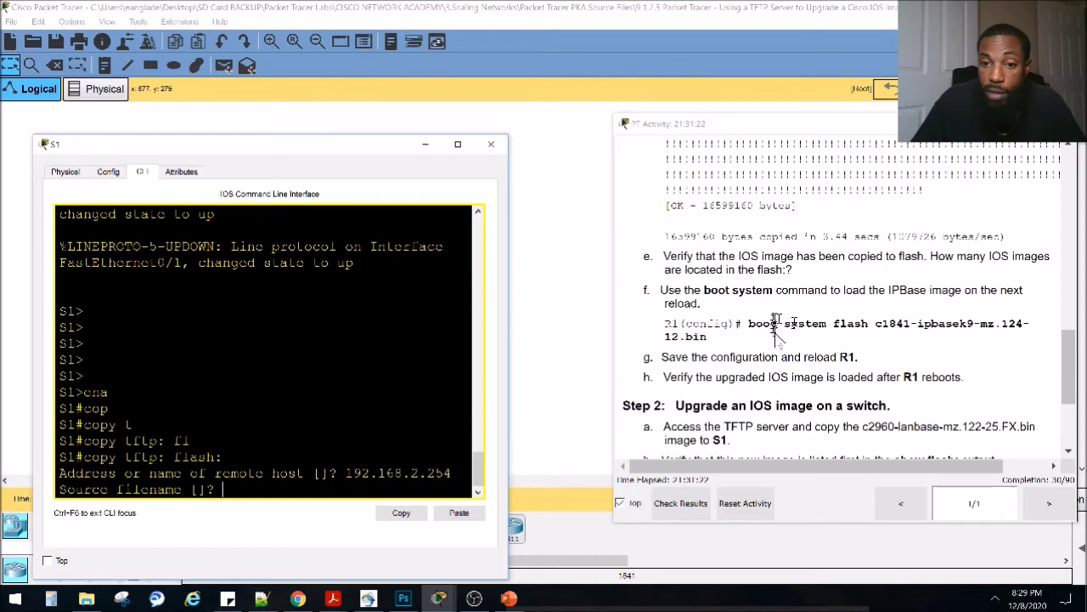
{"action": "scroll", "coordinate": [775, 323], "scroll_direction": "down", "scroll_amount": 5}
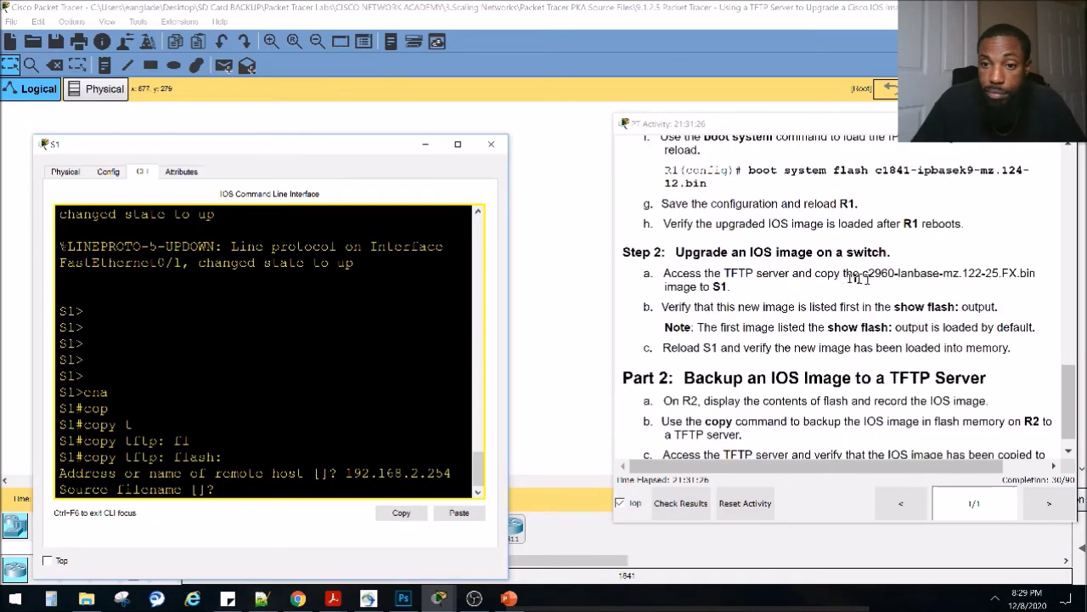
{"action": "left_click_drag", "start_coordinate": [863, 275], "coordinate": [1041, 289]}
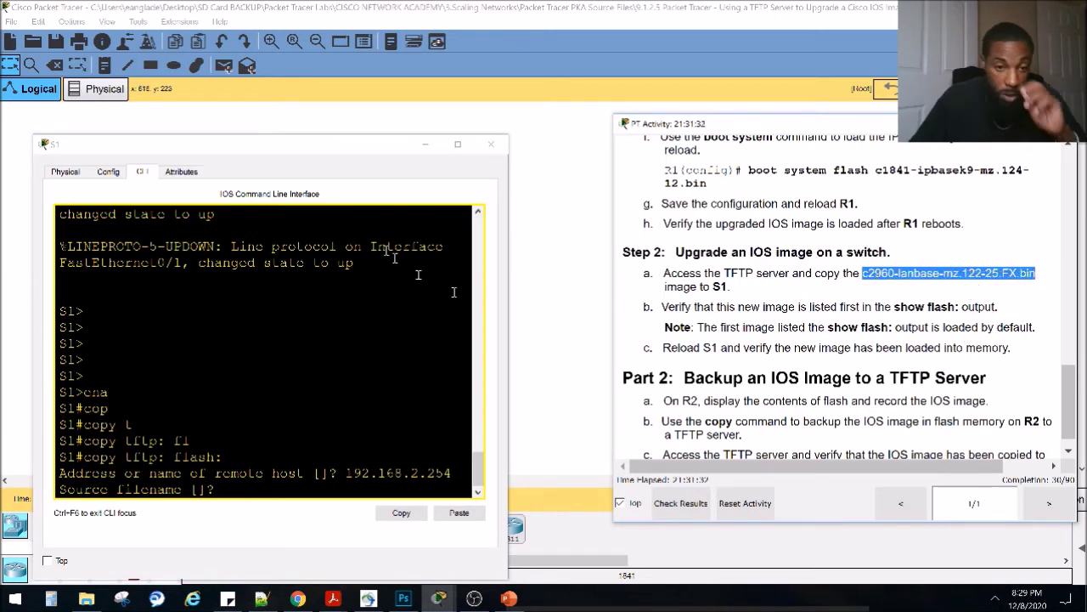
{"action": "right_click", "coordinate": [244, 335]}
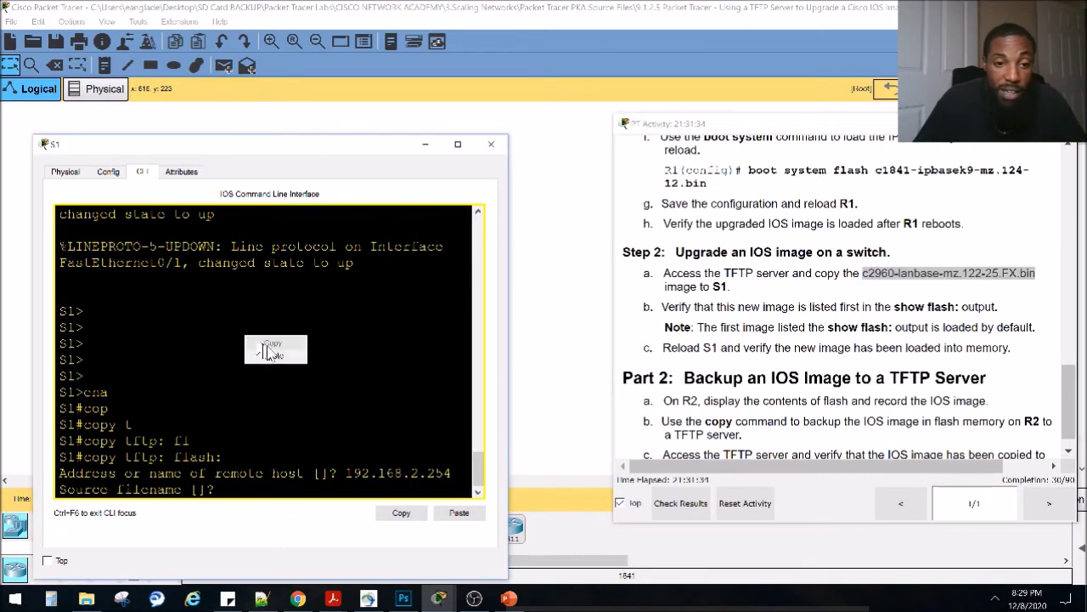
{"action": "left_click", "coordinate": [275, 355]}
{"action": "key", "text": "Return"}
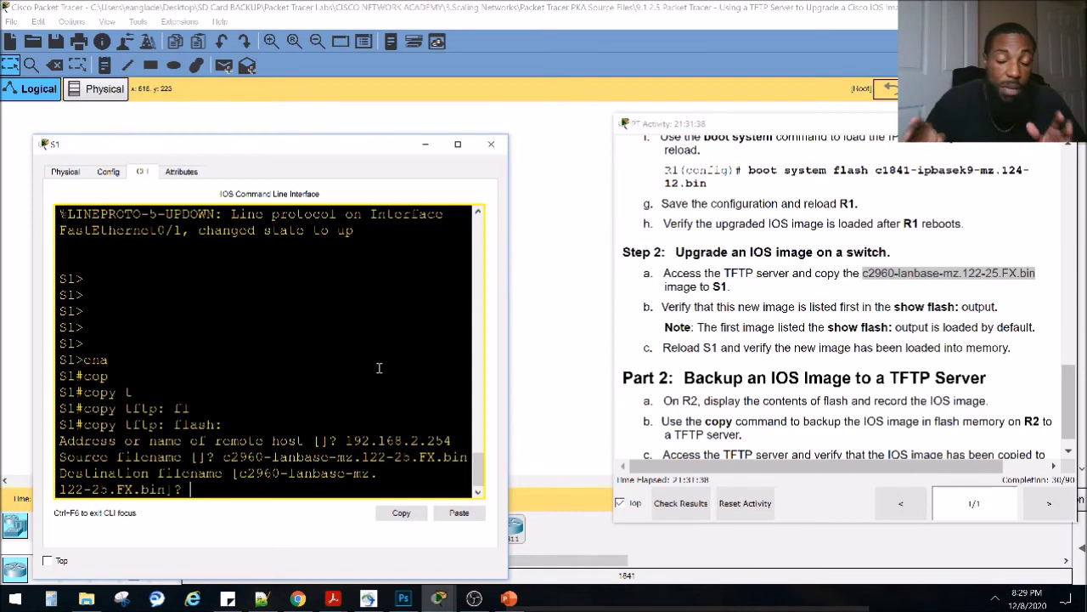
{"action": "key", "text": "Return"}
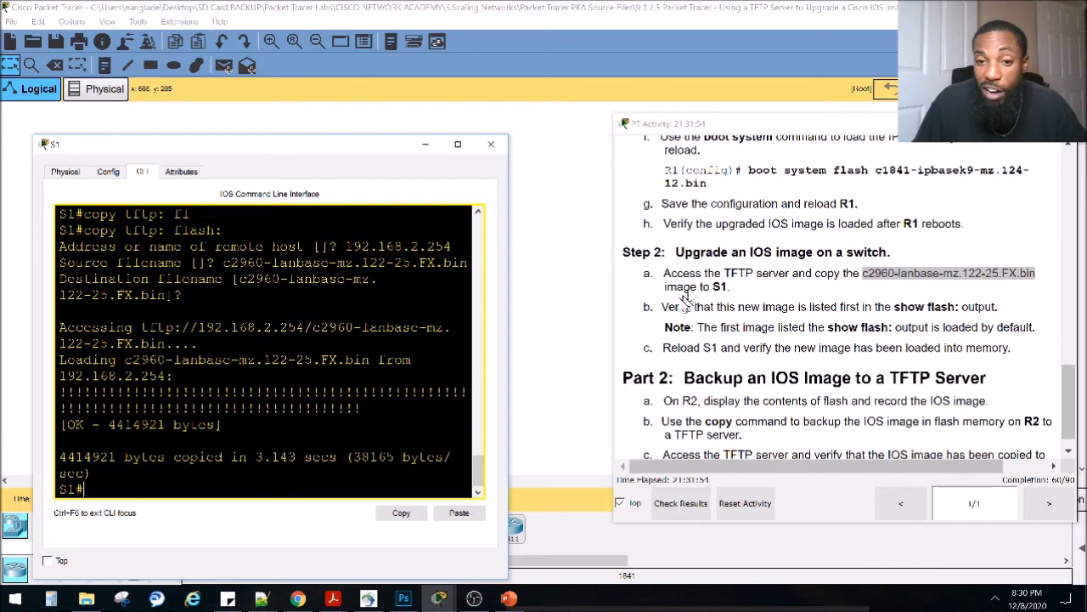
Read task b of Step 2 and list S1's flash contents with show flash:.
{"action": "left_click_drag", "start_coordinate": [676, 307], "coordinate": [1001, 305]}
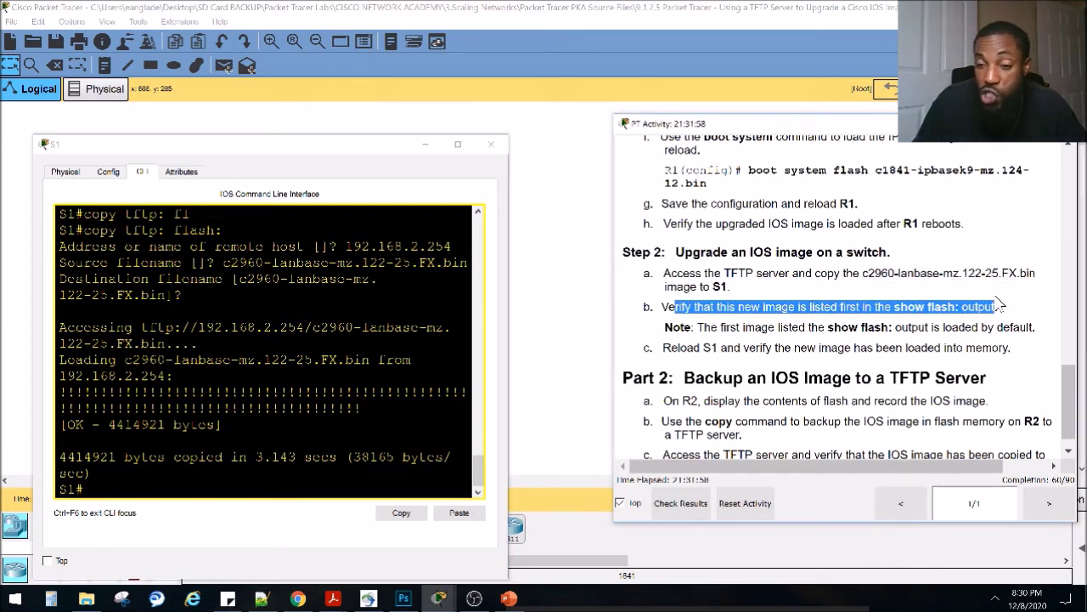
{"action": "left_click", "coordinate": [198, 343]}
{"action": "type", "text": "sho "}
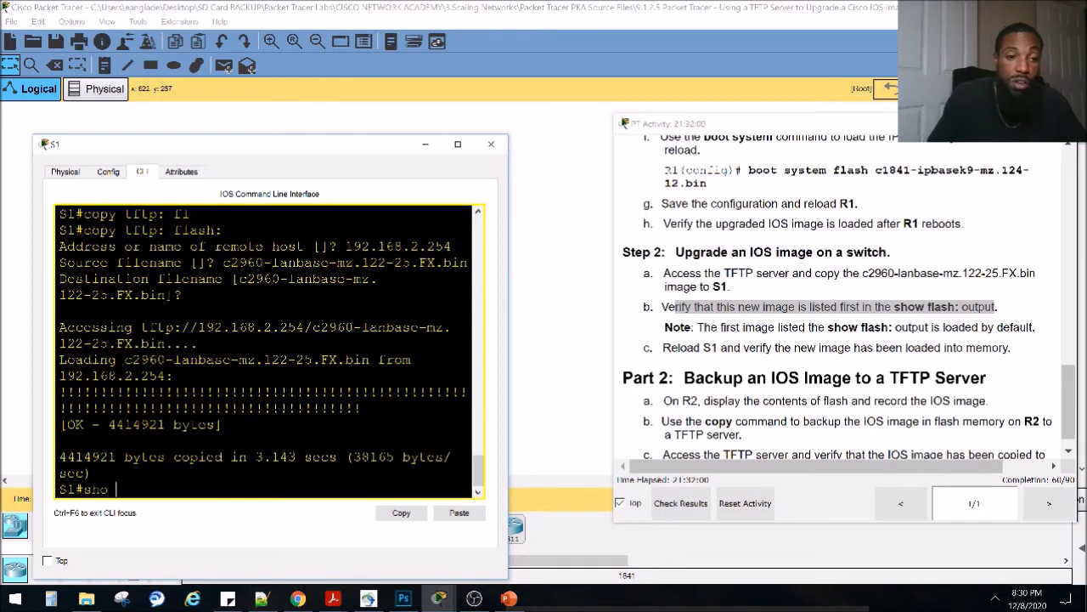
{"action": "type", "text": "fl"}
{"action": "key", "text": "Tab"}
{"action": "key", "text": "Return"}
Widen the console and check the order of the FX and SEE1 images in S1's flash listing.
{"action": "left_click_drag", "start_coordinate": [610, 405], "coordinate": [695, 411]}
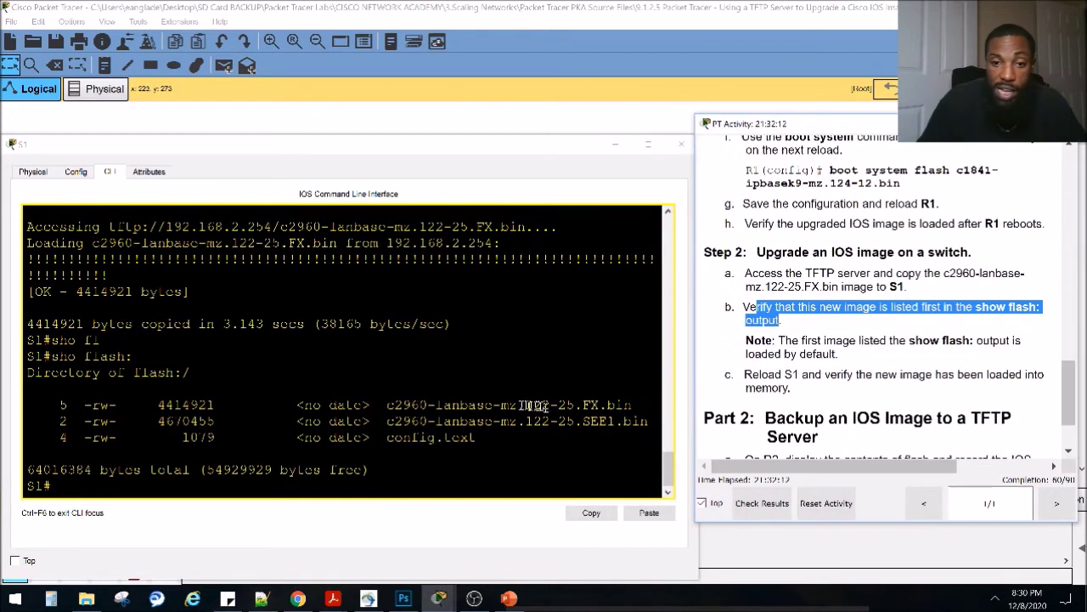
{"action": "left_click_drag", "start_coordinate": [631, 405], "coordinate": [391, 406]}
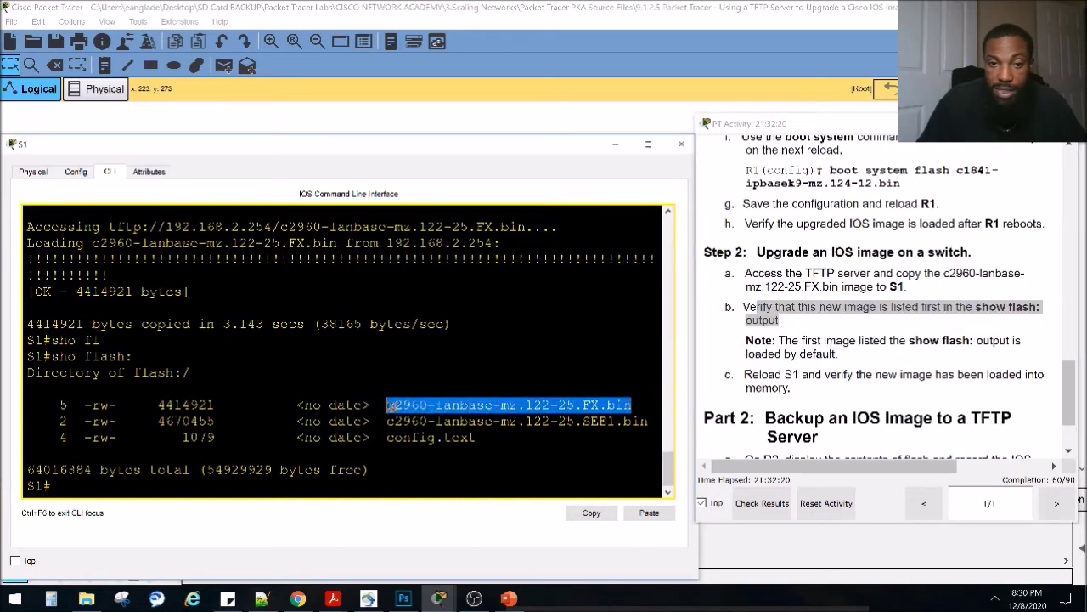
{"action": "left_click_drag", "start_coordinate": [649, 421], "coordinate": [389, 422]}
{"action": "left_click", "coordinate": [370, 425]}
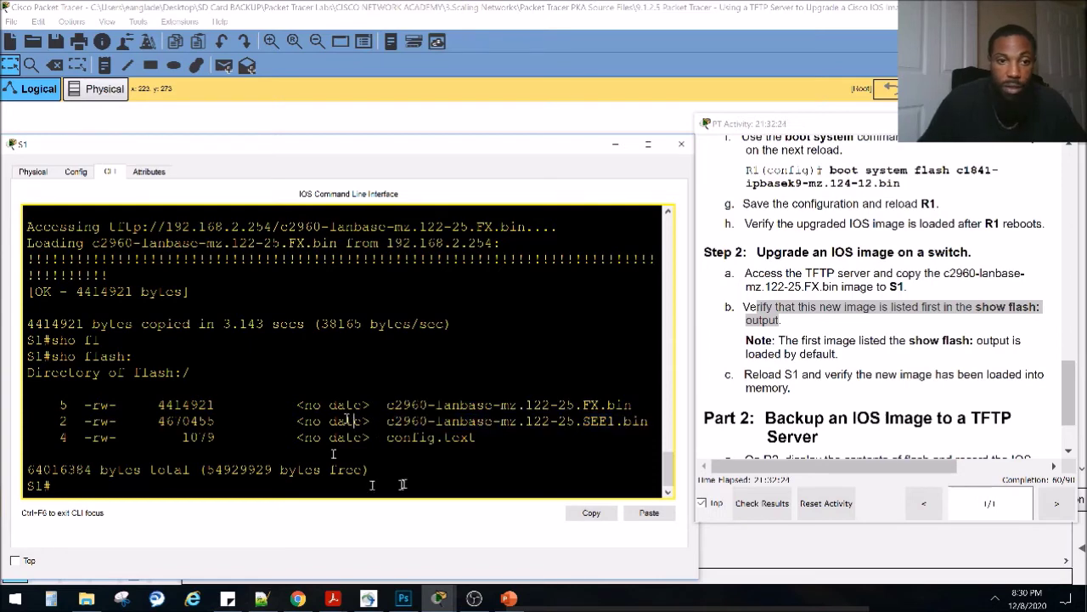
Run show version on S1 to display its running IOS version.
{"action": "key", "text": "Return"}
{"action": "key", "text": "Return"}
{"action": "key", "text": "Return"}
{"action": "type", "text": "sho version"}
{"action": "key", "text": "Return"}
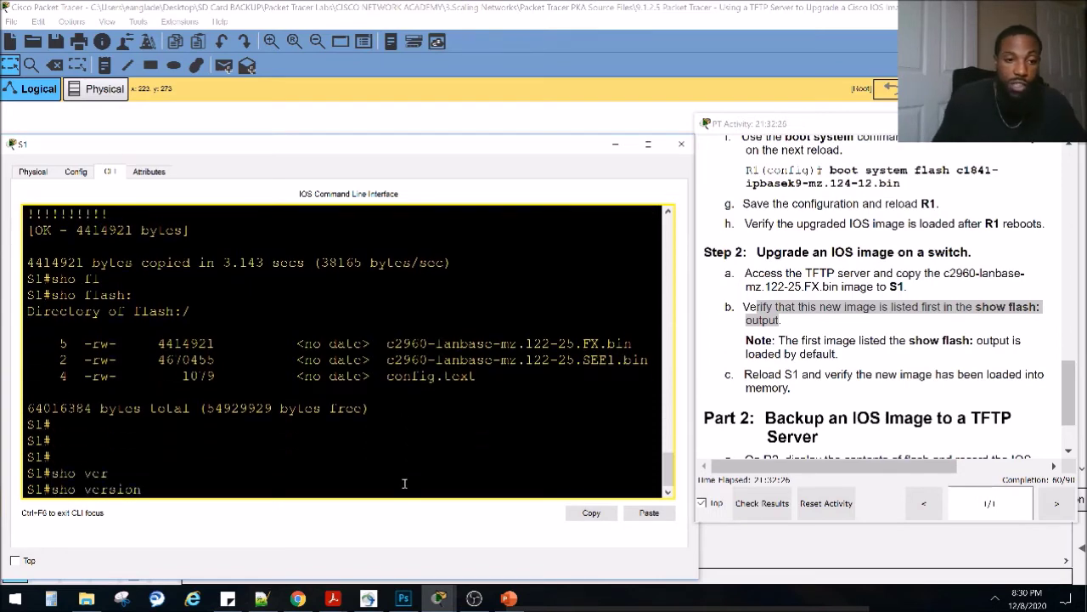
Examine the IOS version in S1's output and read the default-image note and the reload task in Step 2.
{"action": "scroll", "coordinate": [380, 375], "scroll_direction": "up", "scroll_amount": 5}
{"action": "scroll", "coordinate": [365, 391], "scroll_direction": "down", "scroll_amount": 5}
{"action": "left_click_drag", "start_coordinate": [358, 404], "coordinate": [304, 406]}
{"action": "scroll", "coordinate": [493, 353], "scroll_direction": "up", "scroll_amount": 5}
{"action": "scroll", "coordinate": [493, 353], "scroll_direction": "up", "scroll_amount": 1}
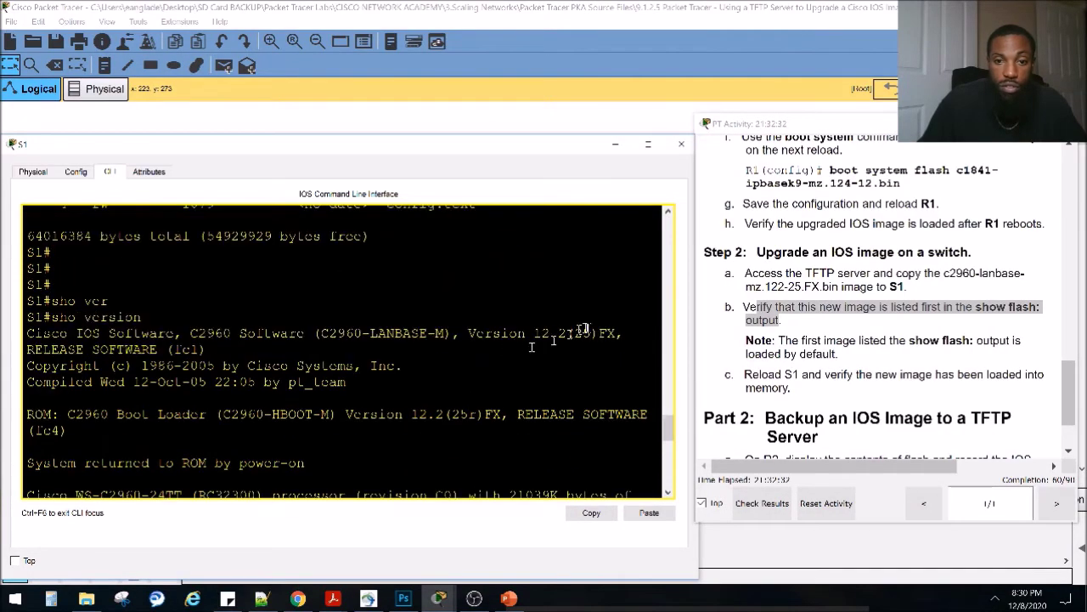
{"action": "left_click_drag", "start_coordinate": [627, 336], "coordinate": [531, 338]}
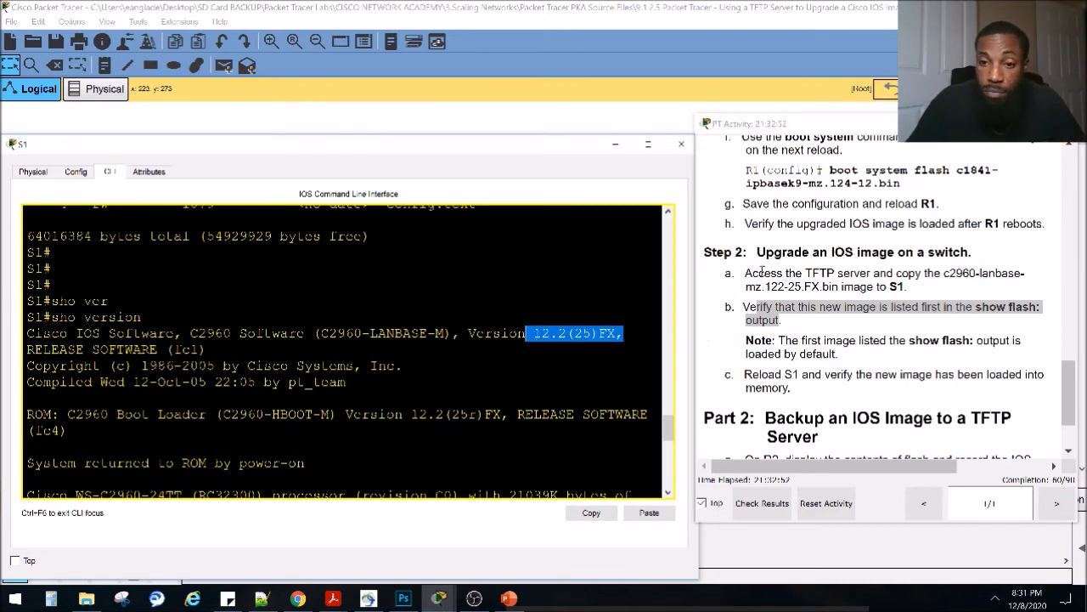
{"action": "left_click_drag", "start_coordinate": [780, 341], "coordinate": [831, 355]}
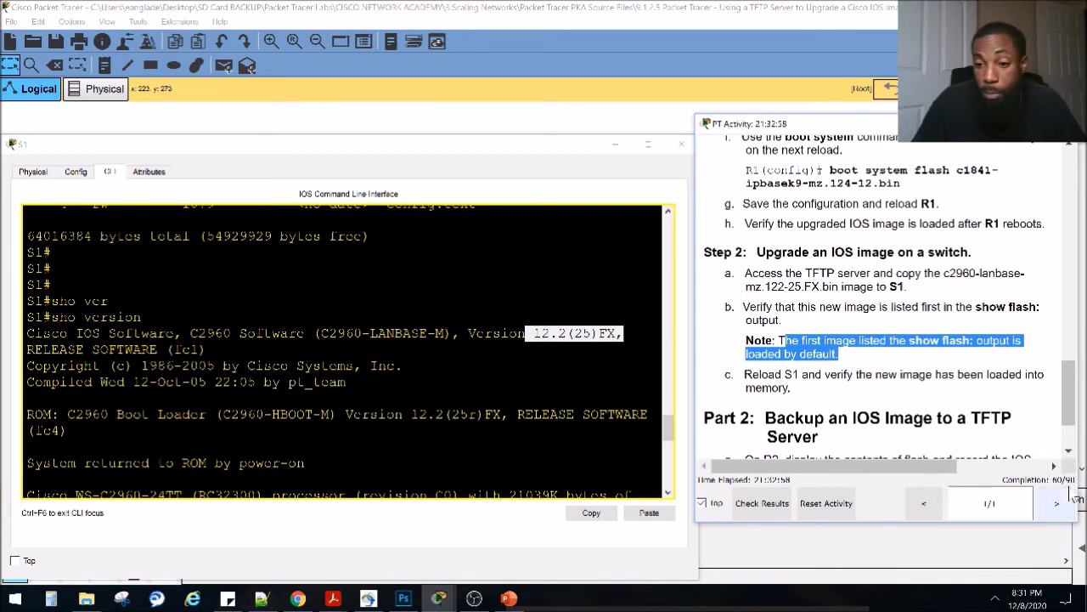
{"action": "left_click_drag", "start_coordinate": [746, 380], "coordinate": [798, 392]}
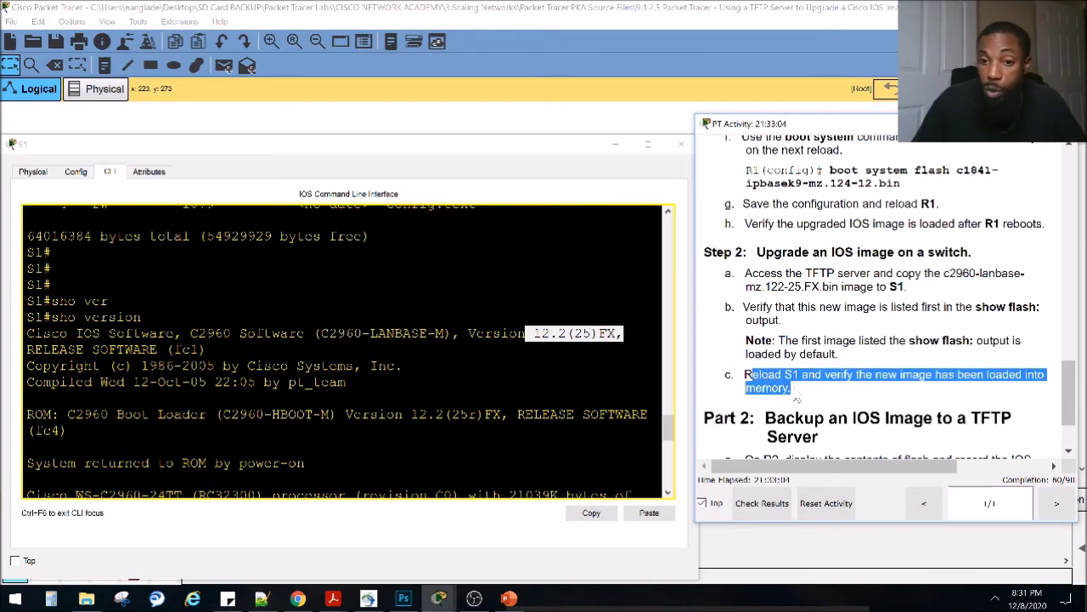
Return to S1's prompt and run show boot to display its boot settings.
{"action": "left_click", "coordinate": [613, 343]}
{"action": "key", "text": "Return"}
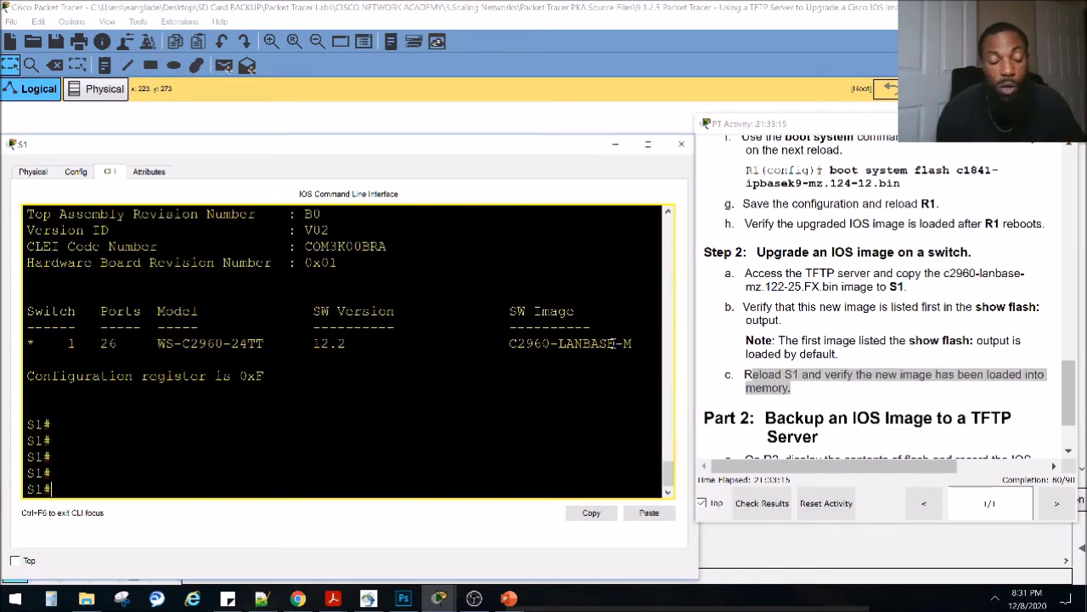
{"action": "type", "text": "sho "}
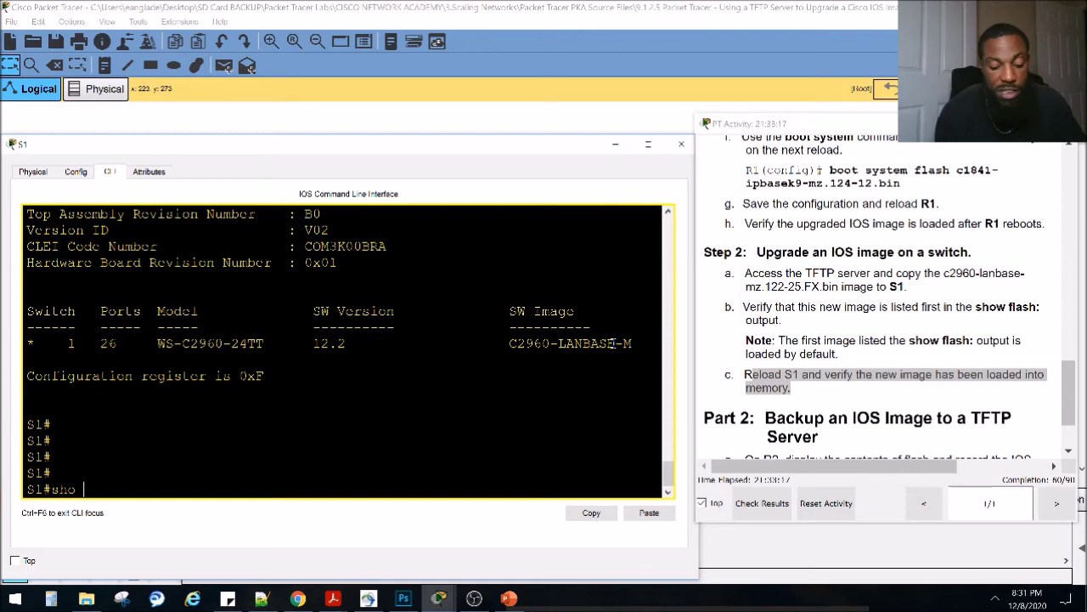
{"action": "type", "text": "boo"}
{"action": "key", "text": "Tab"}
{"action": "key", "text": "Return"}
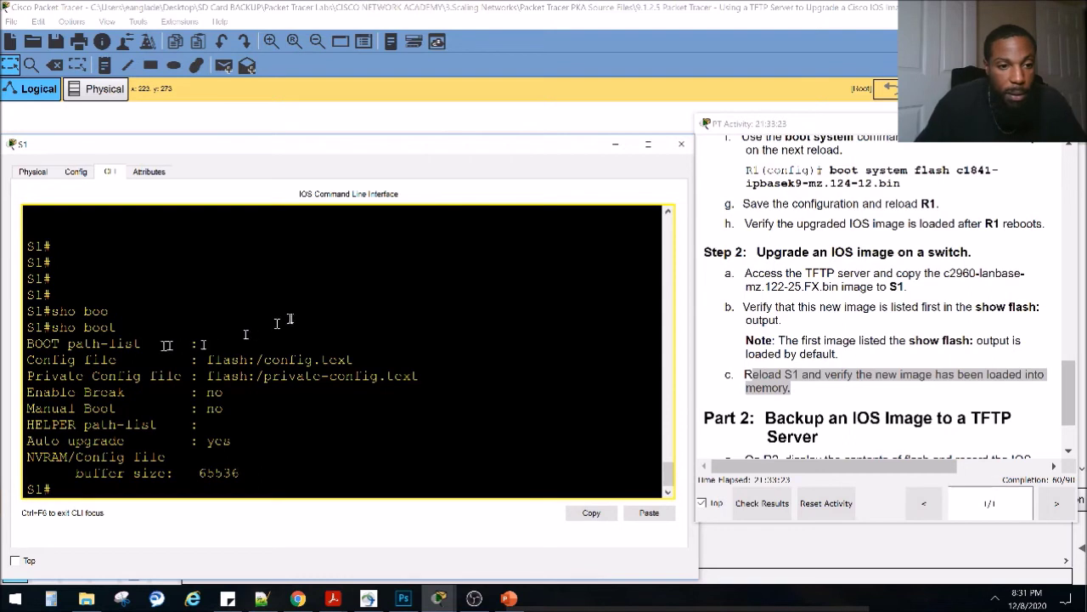
Try to display S1's boot system setting with show boot sy.
{"action": "type", "text": "boo"}
{"action": "key", "text": "Tab"}
{"action": "type", "text": "s"}
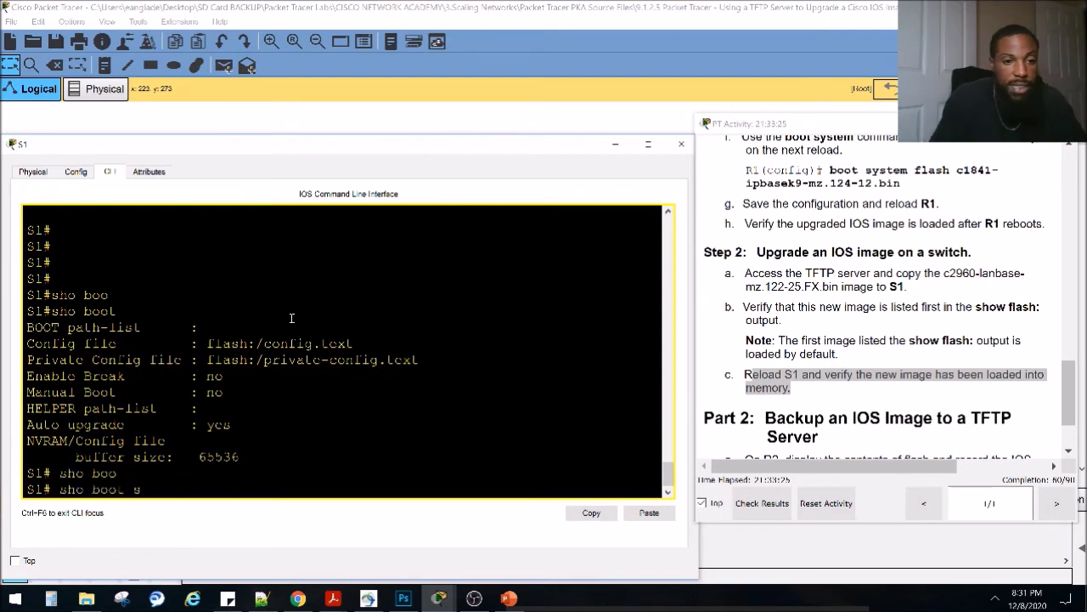
{"action": "type", "text": "y"}
{"action": "key", "text": "Tab"}
{"action": "key", "text": "Return"}
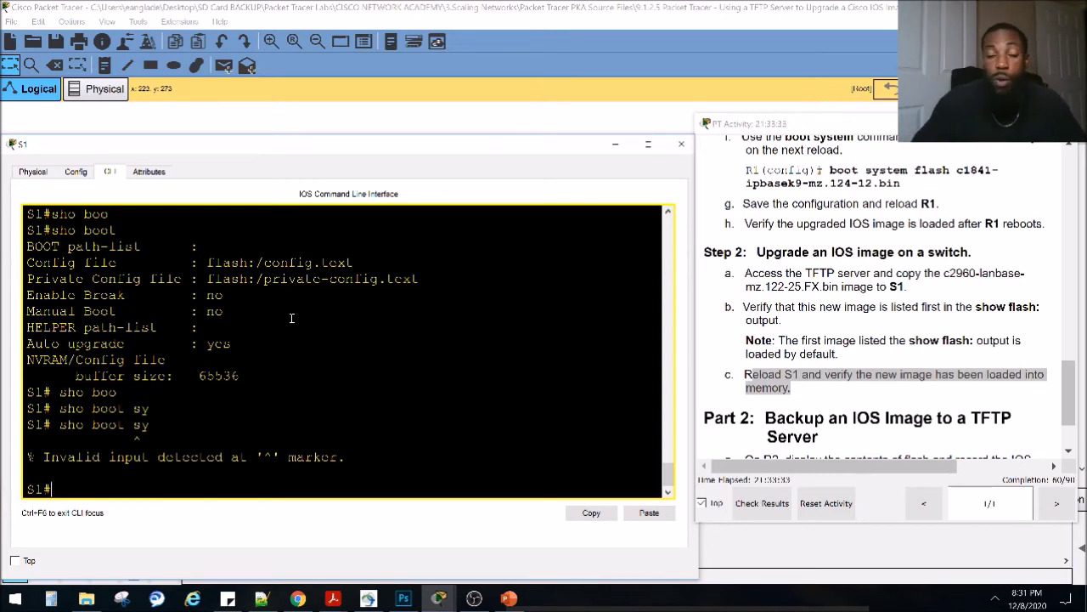
Check the reload command's options on S1, reload the switch, and review which IOS version its boot output reports.
{"action": "key", "text": "Tab"}
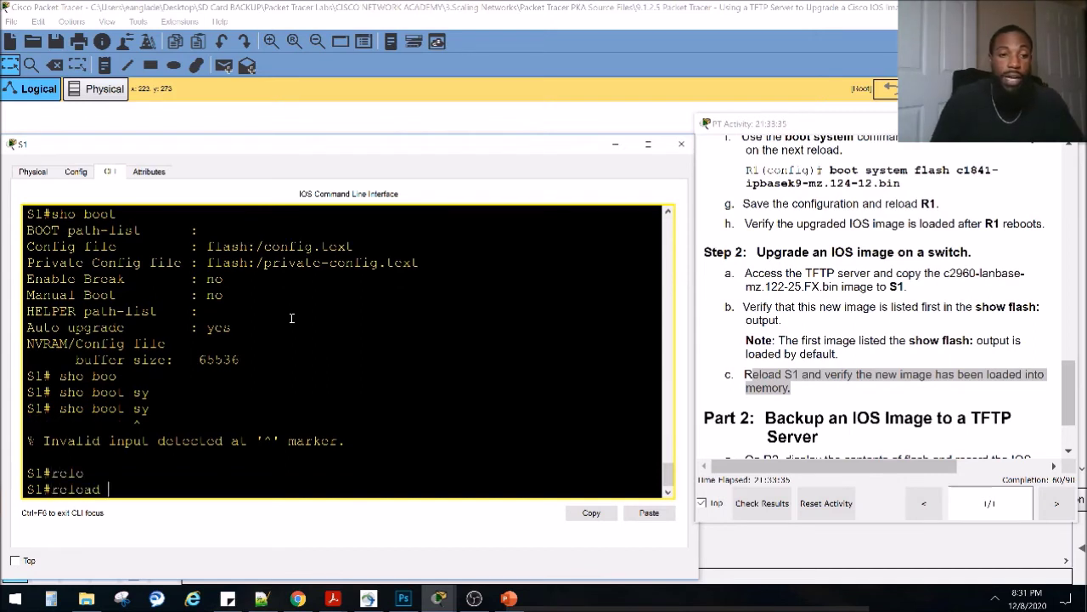
{"action": "type", "text": "?"}
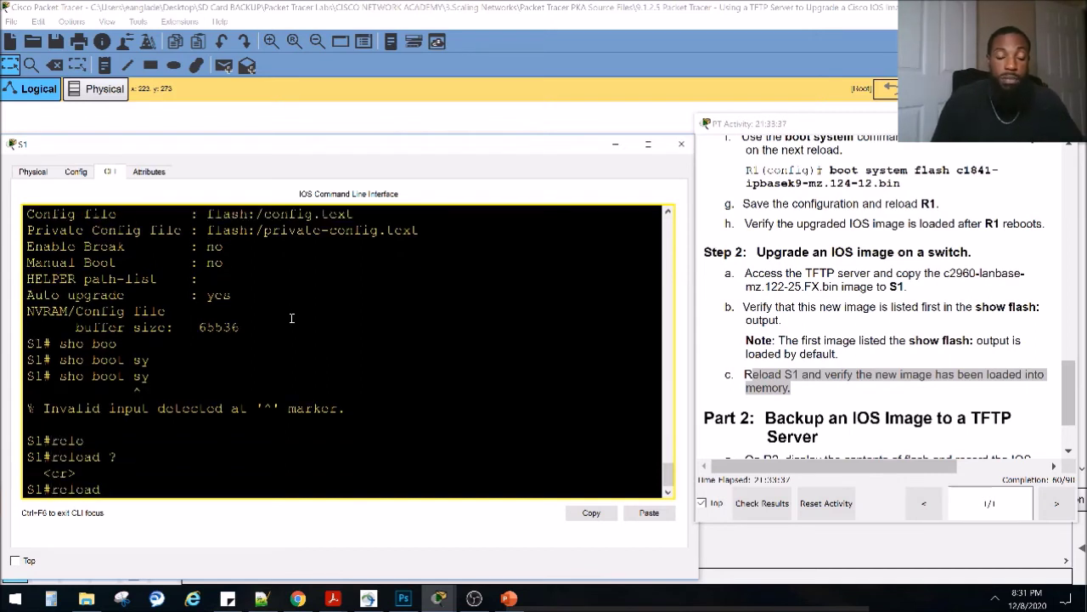
{"action": "key", "text": "Return"}
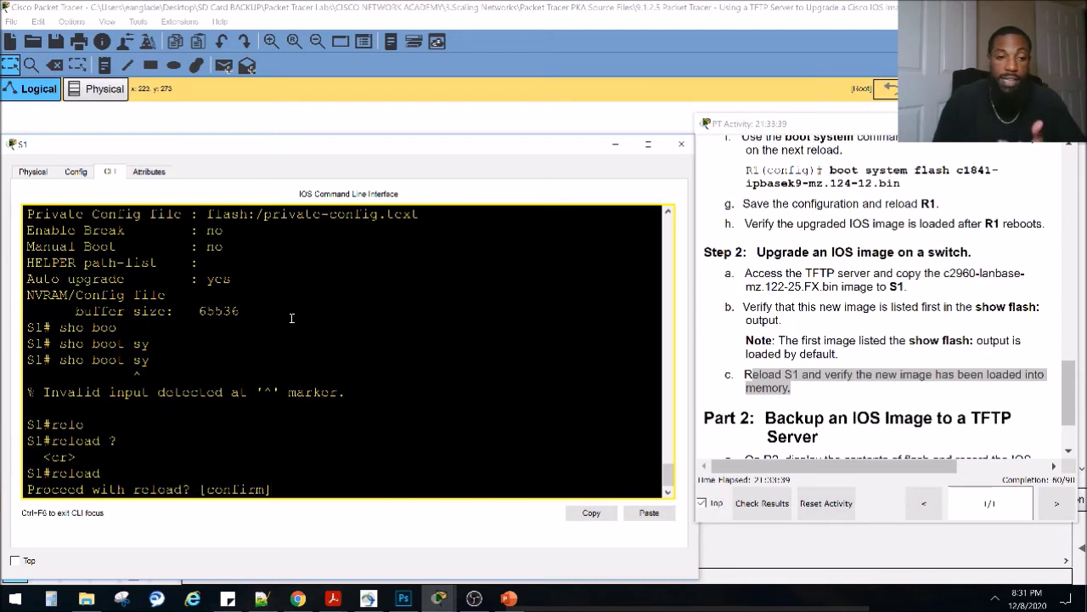
{"action": "key", "text": "Return"}
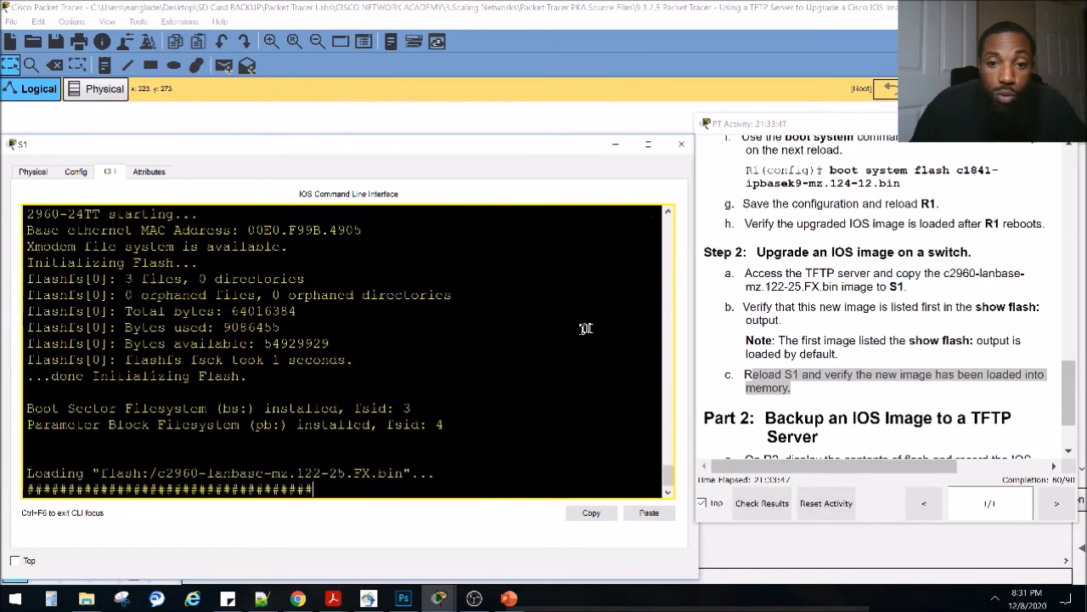
{"action": "left_click_drag", "start_coordinate": [668, 478], "coordinate": [669, 456]}
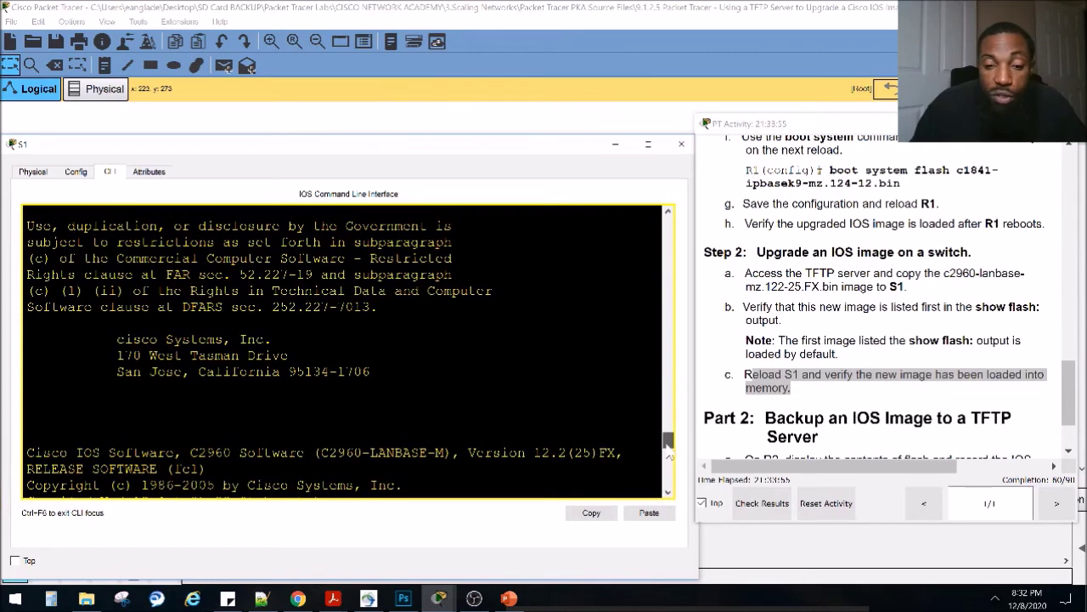
{"action": "left_click_drag", "start_coordinate": [668, 440], "coordinate": [668, 481]}
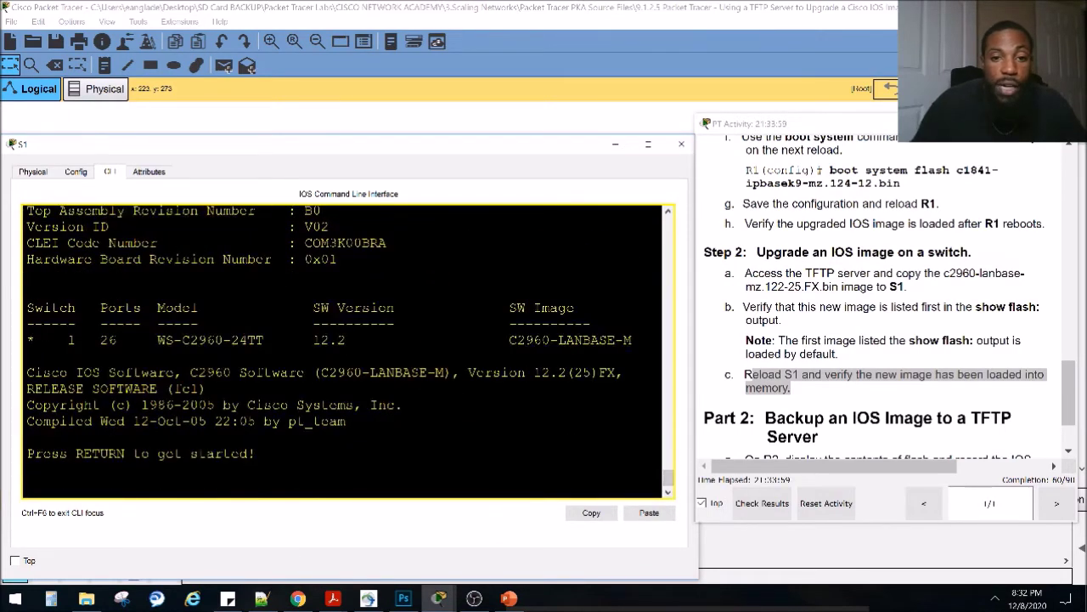
Return to S1's prompt and run show version to verify the IOS version and software image in use.
{"action": "key", "text": "Return"}
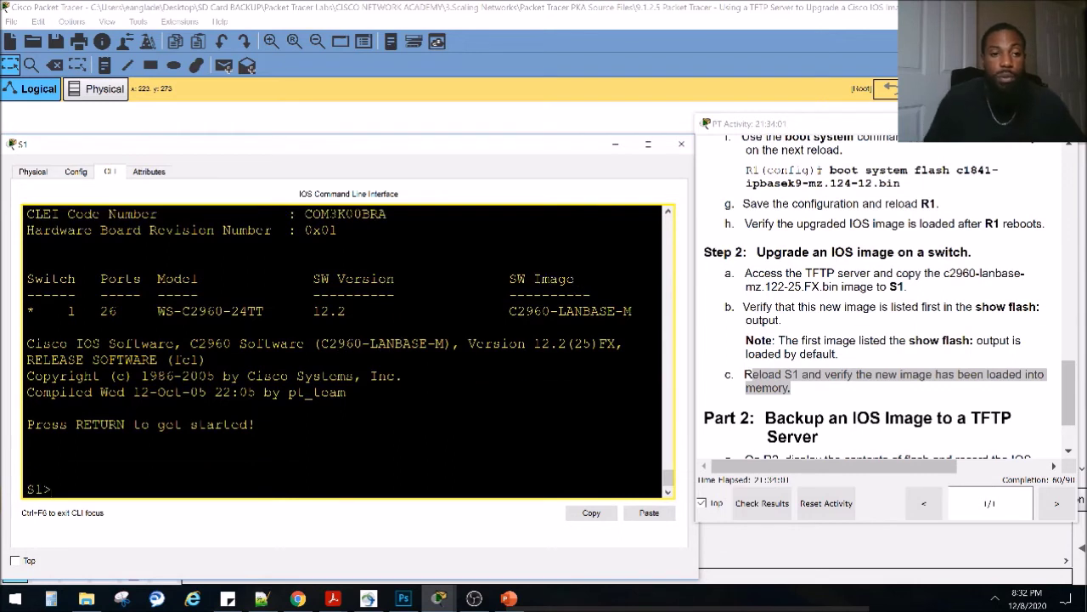
{"action": "key", "text": "Return"}
{"action": "key", "text": "Return"}
{"action": "key", "text": "Return"}
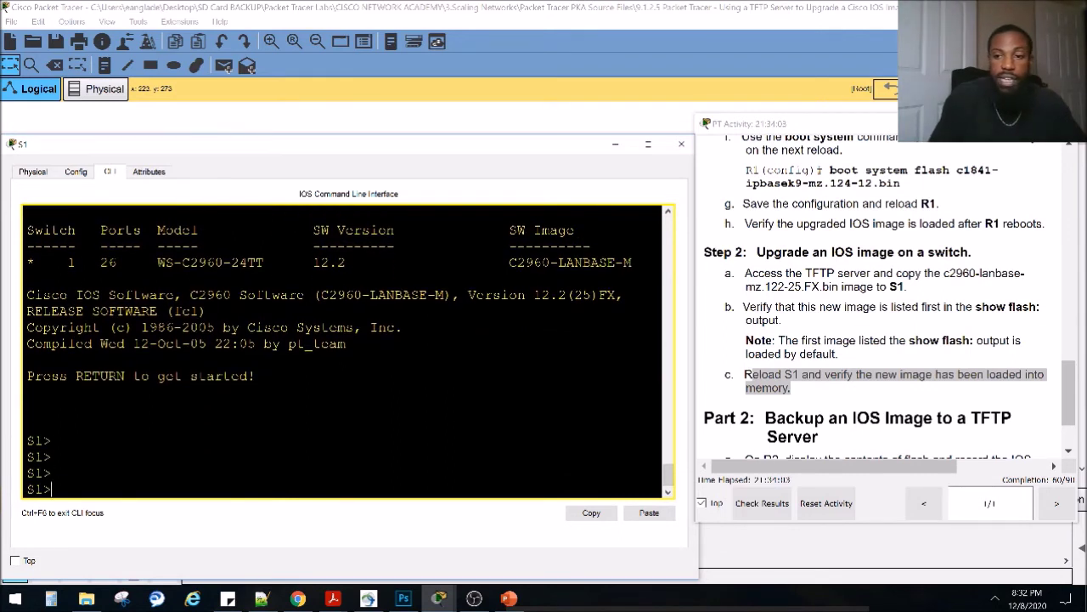
{"action": "type", "text": "sho ver"}
{"action": "key", "text": "Return"}
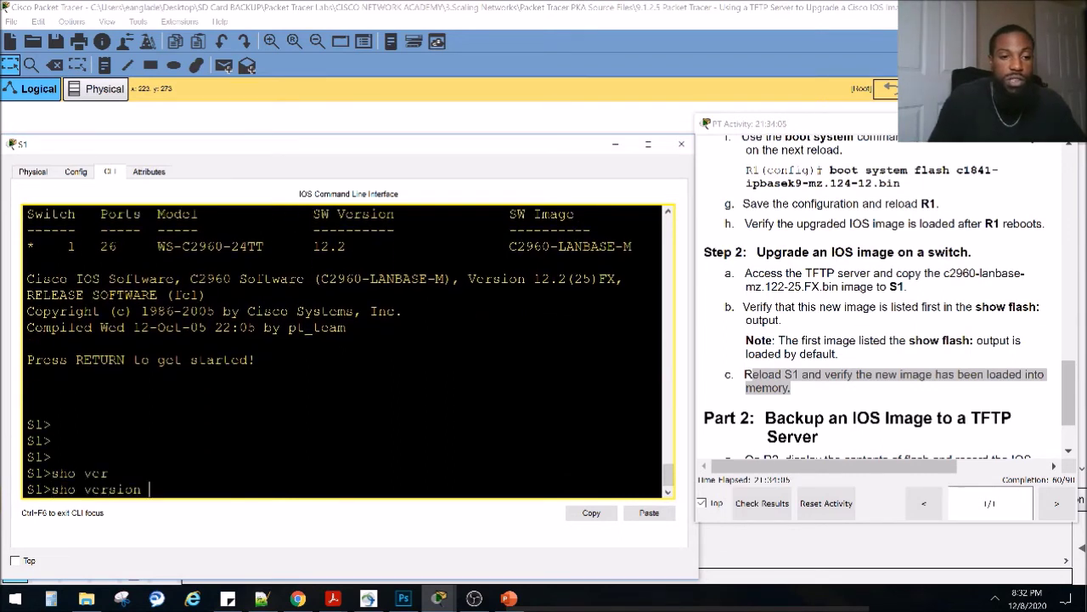
{"action": "left_click_drag", "start_coordinate": [412, 337], "coordinate": [508, 337]}
{"action": "left_click_drag", "start_coordinate": [625, 256], "coordinate": [524, 257]}
{"action": "scroll", "coordinate": [478, 307], "scroll_direction": "down", "scroll_amount": 9}
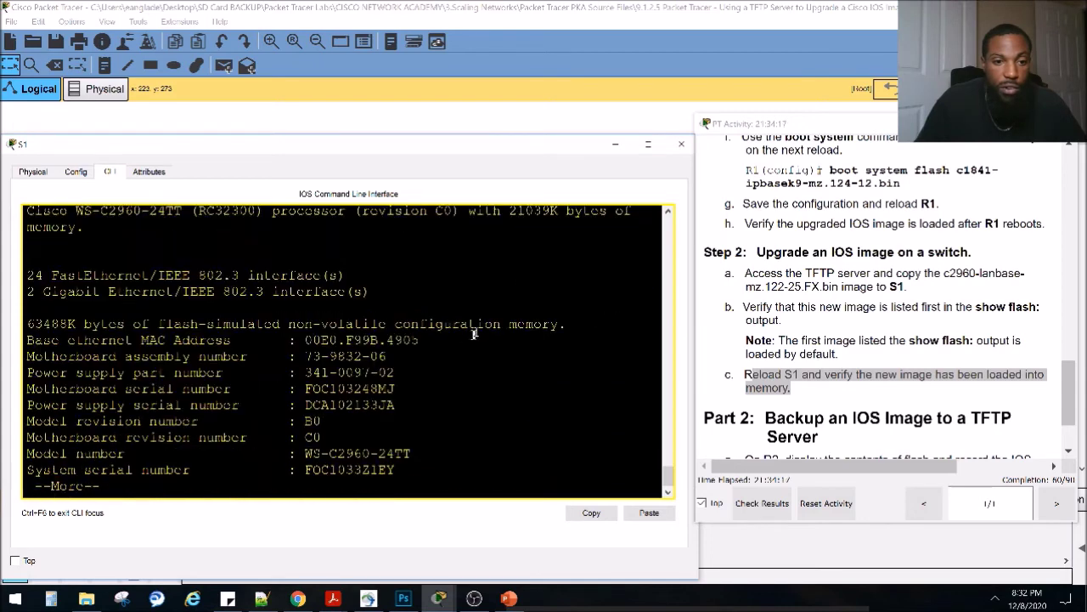
{"action": "left_click_drag", "start_coordinate": [345, 408], "coordinate": [315, 408]}
{"action": "left_click", "coordinate": [315, 407]}
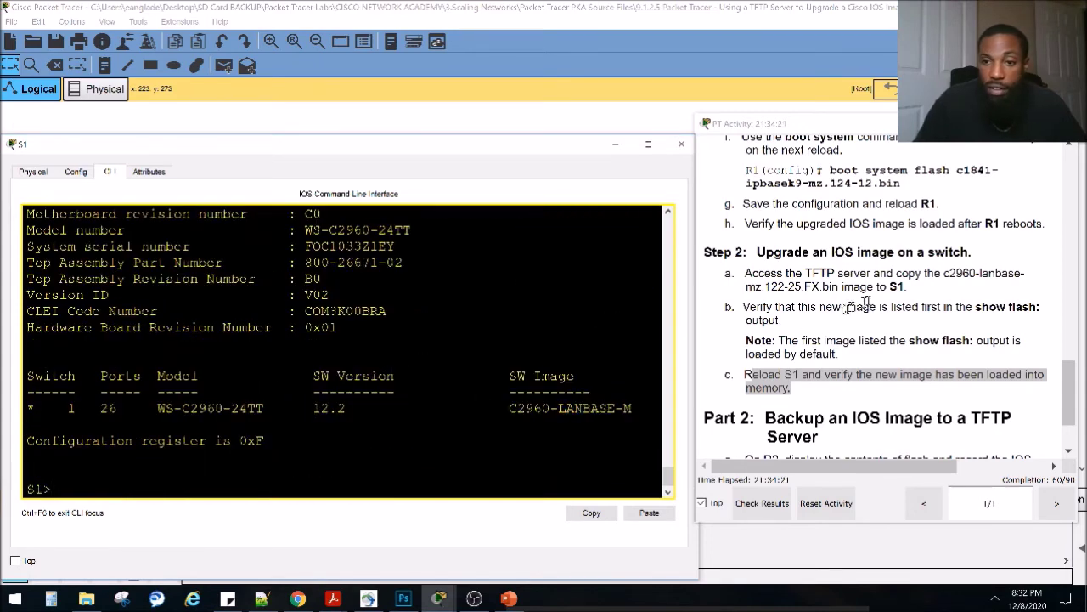
Read the Part 2 backup heading, close S1's window, and open R2's command line at its prompt.
{"action": "scroll", "coordinate": [847, 398], "scroll_direction": "down", "scroll_amount": 2}
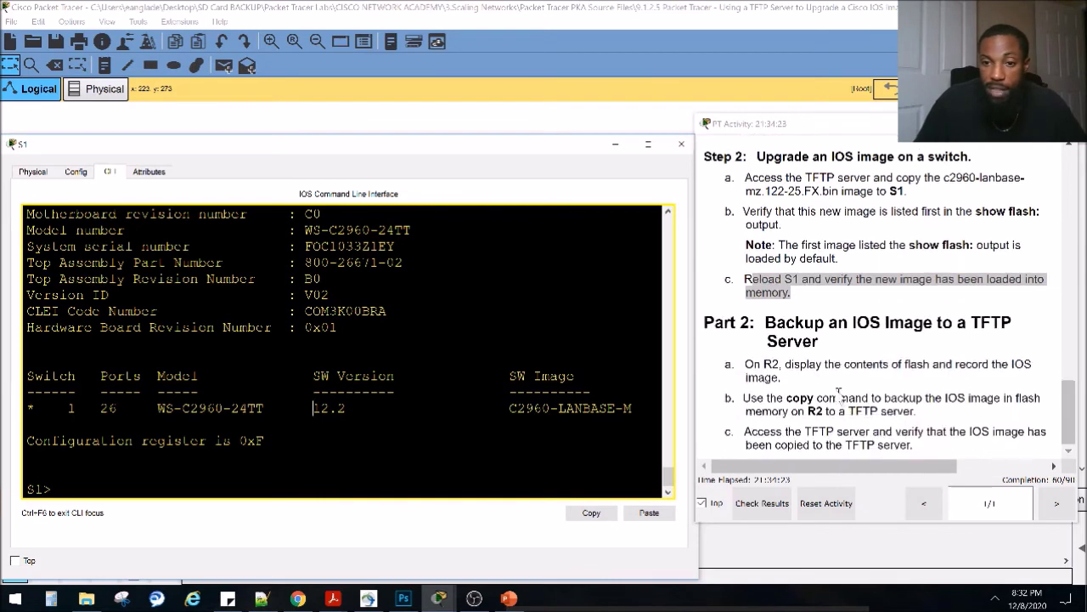
{"action": "left_click_drag", "start_coordinate": [764, 324], "coordinate": [814, 342]}
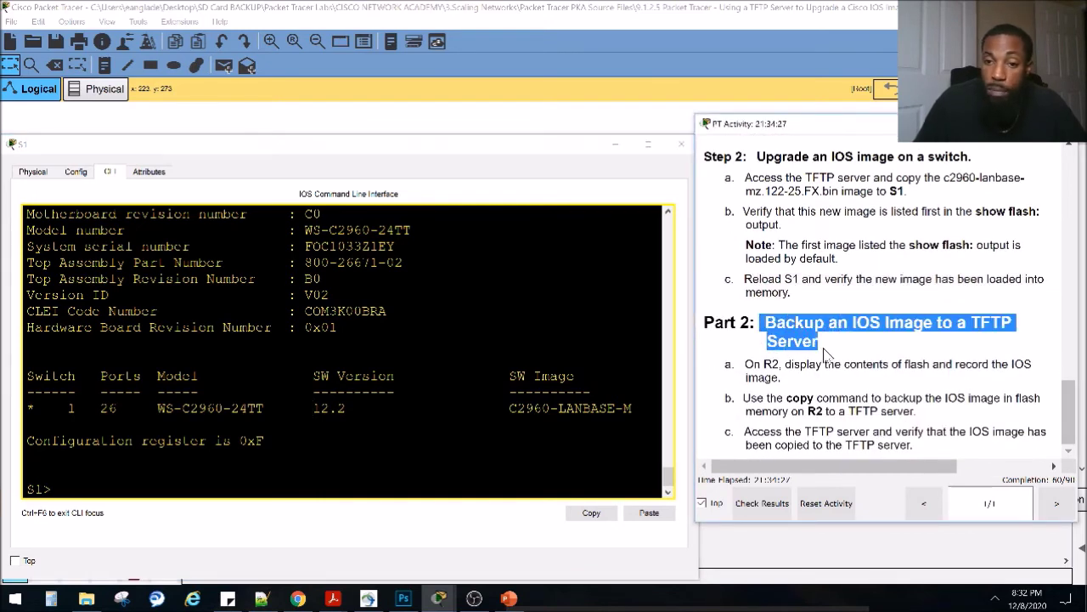
{"action": "left_click", "coordinate": [681, 143]}
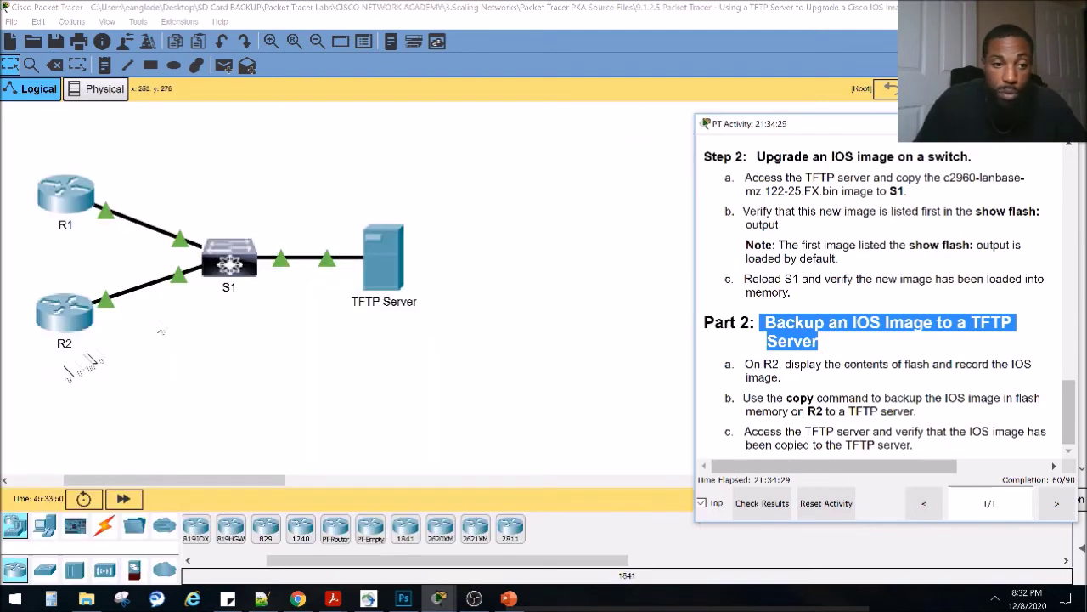
{"action": "left_click", "coordinate": [58, 326]}
{"action": "left_click_drag", "start_coordinate": [501, 78], "coordinate": [369, 106]}
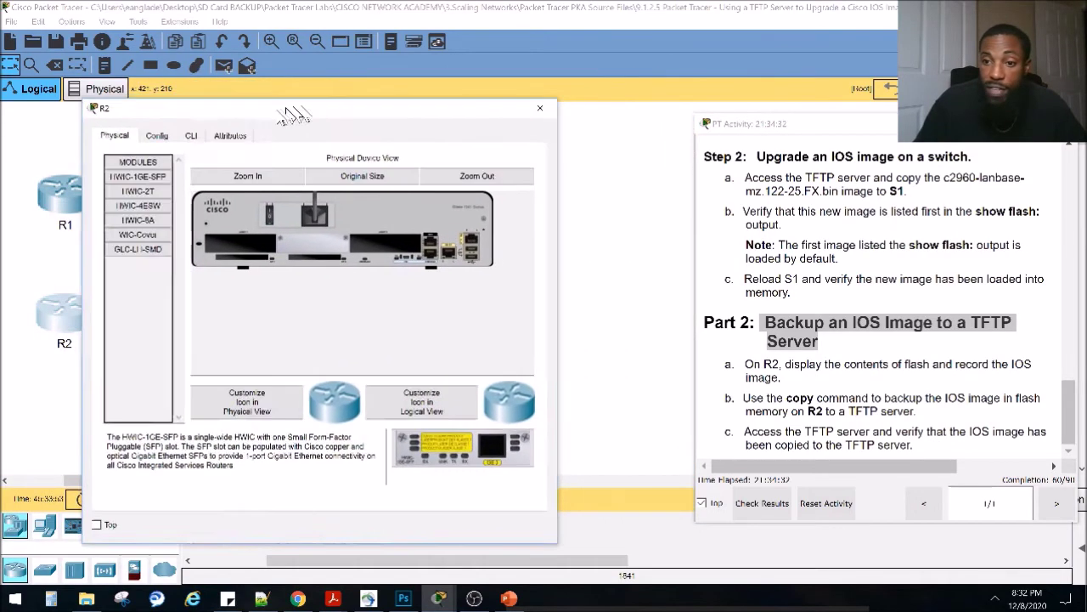
{"action": "left_click", "coordinate": [181, 136]}
{"action": "key", "text": "Return"}
{"action": "key", "text": "Return"}
{"action": "key", "text": "Return"}
{"action": "key", "text": "Return"}
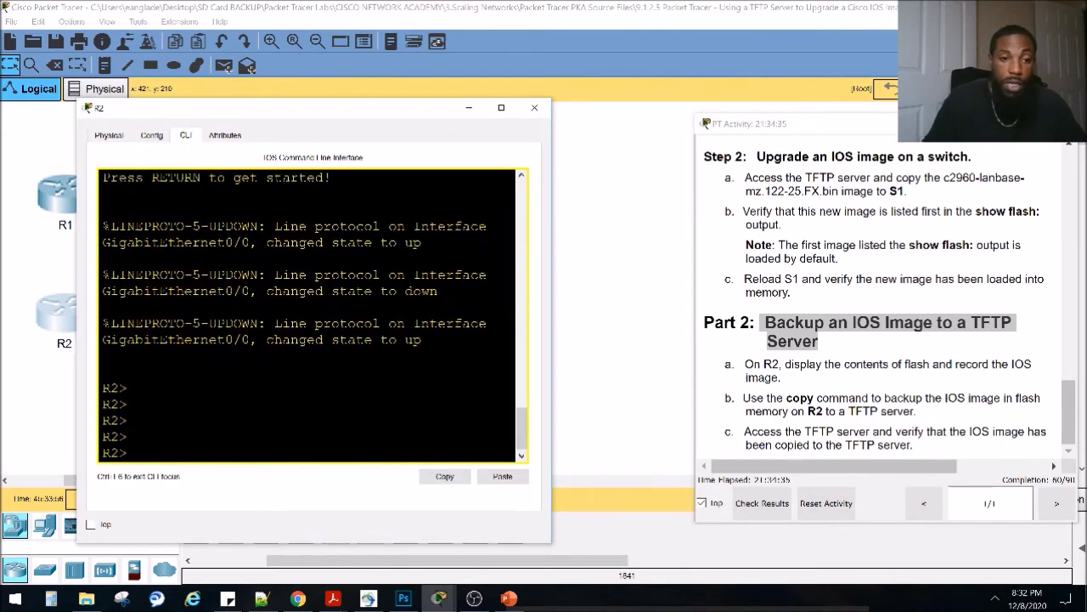
Run show flash: on R2 and widen its window to fit the file listing.
{"action": "type", "text": "sho fl"}
{"action": "key", "text": "Tab"}
{"action": "key", "text": "Return"}
{"action": "left_click_drag", "start_coordinate": [555, 374], "coordinate": [700, 373]}
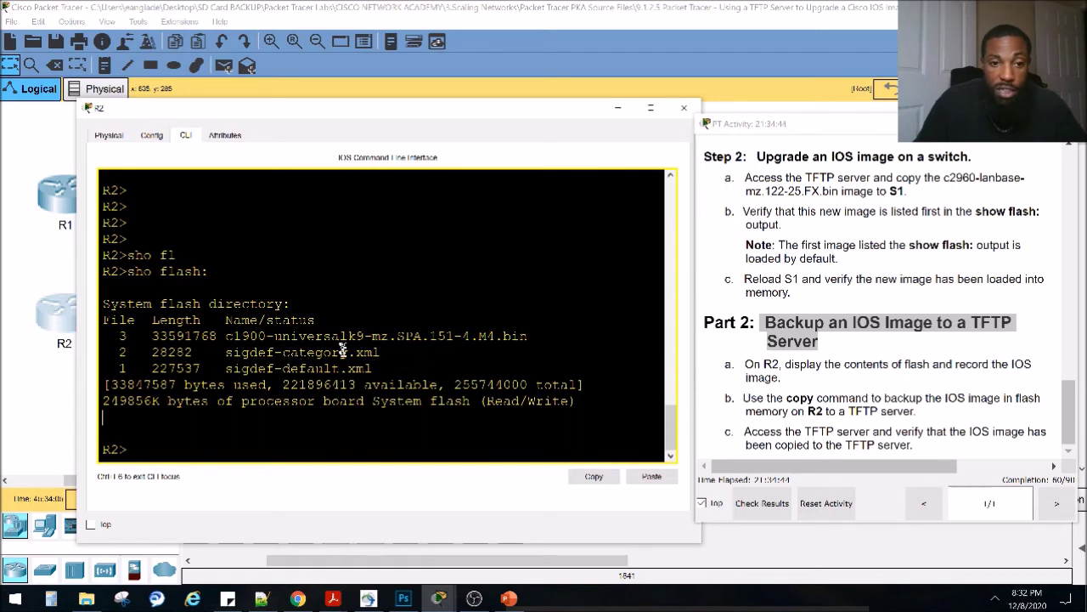
Copy the image name c1900-universalk9-mz.SPA.151-4.M4.bin from R2's flash listing and read task b on the backup.
{"action": "left_click_drag", "start_coordinate": [531, 337], "coordinate": [229, 334]}
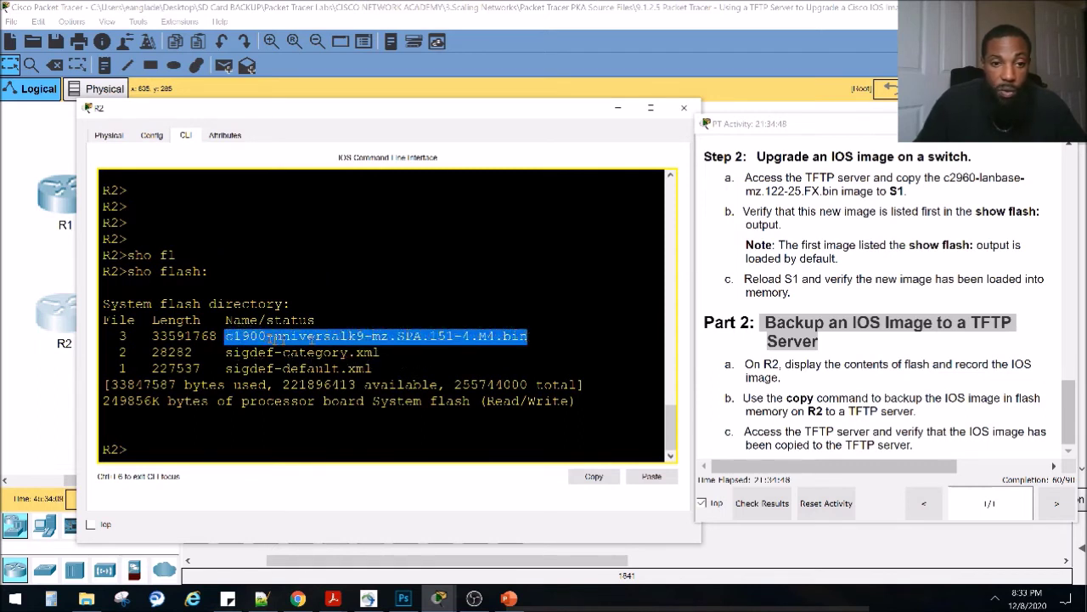
{"action": "right_click", "coordinate": [338, 337]}
{"action": "left_click", "coordinate": [359, 342]}
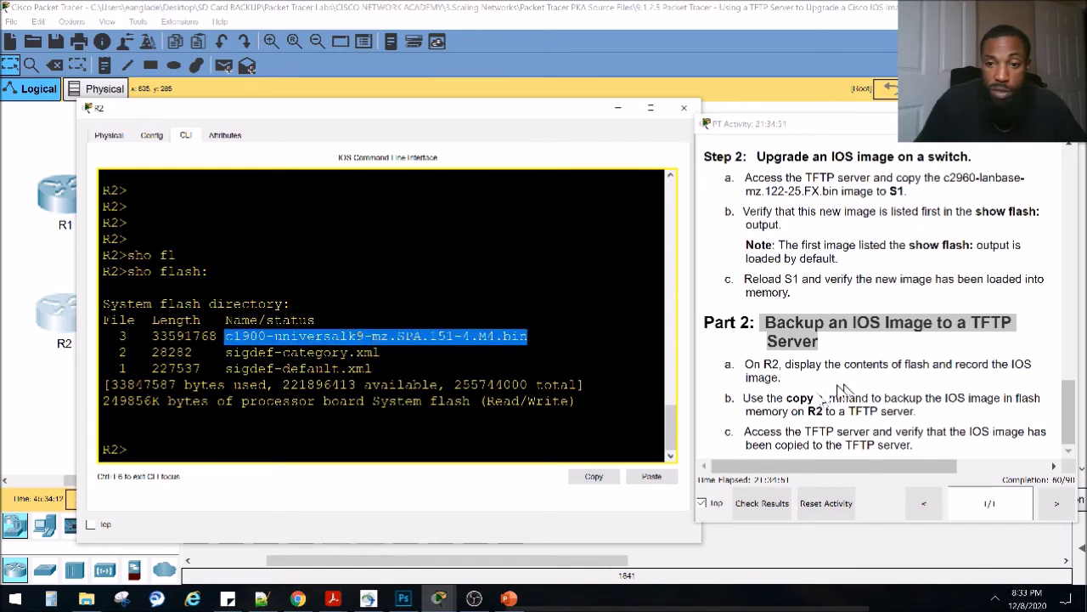
{"action": "left_click_drag", "start_coordinate": [744, 398], "coordinate": [1054, 413]}
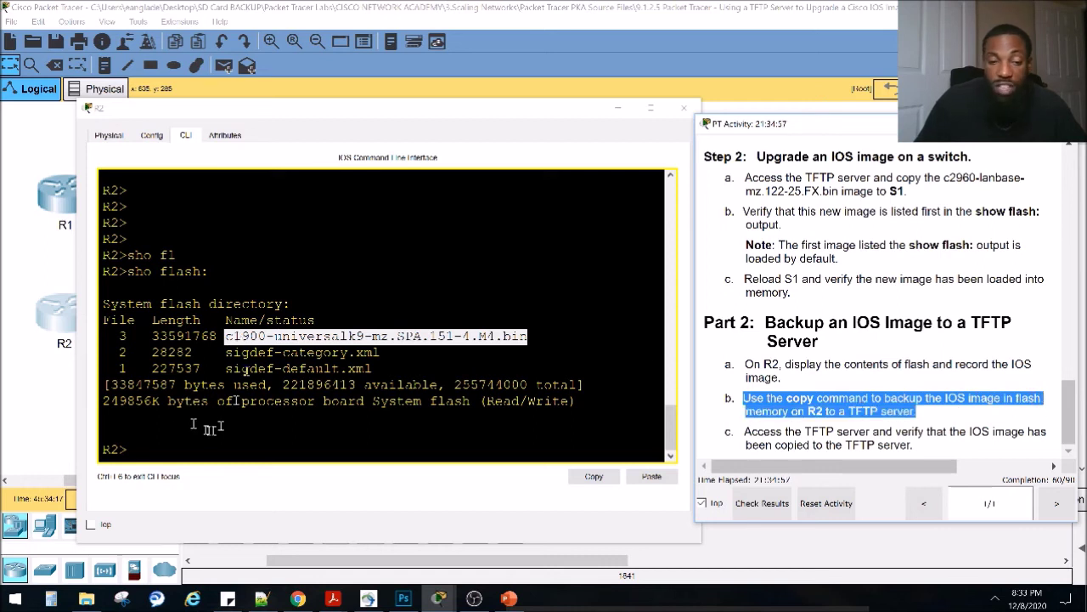
Try to run copy from R2's user EXEC prompt and abort the name lookup.
{"action": "left_click", "coordinate": [145, 400]}
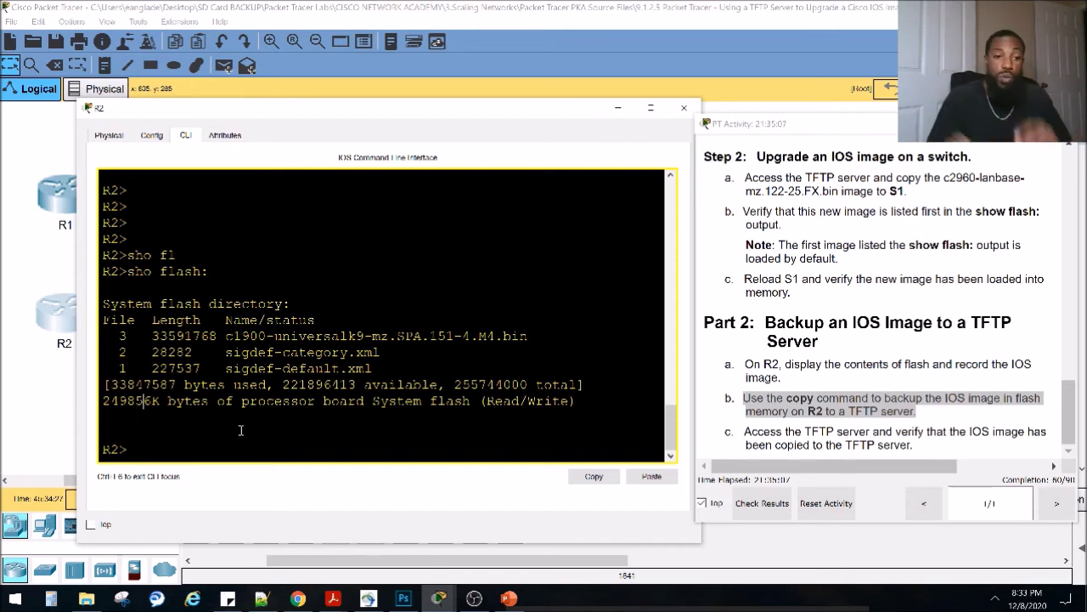
{"action": "key", "text": "Return"}
{"action": "key", "text": "Return"}
{"action": "key", "text": "Return"}
{"action": "key", "text": "Return"}
{"action": "type", "text": "cop"}
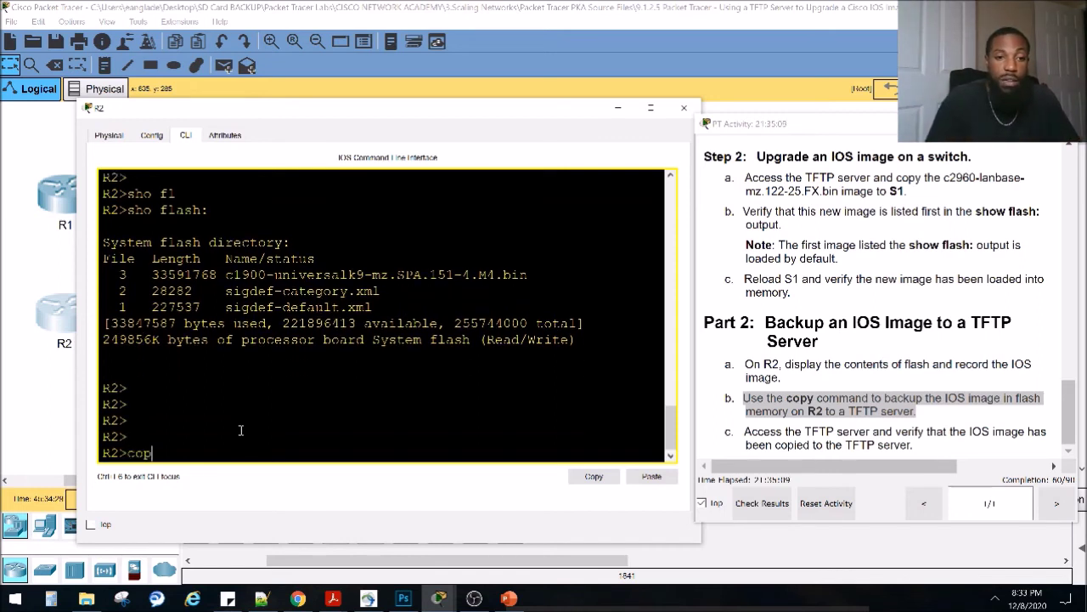
{"action": "key", "text": "Tab"}
{"action": "type", "text": "y"}
{"action": "key", "text": "Tab"}
{"action": "key", "text": "Return"}
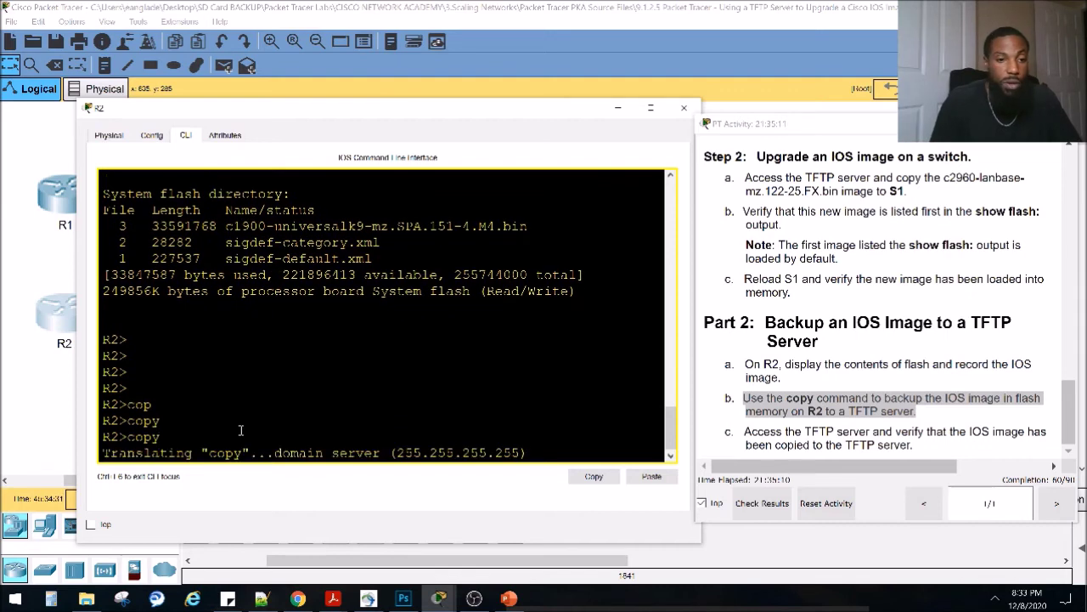
{"action": "key", "text": "ctrl+shift+6"}
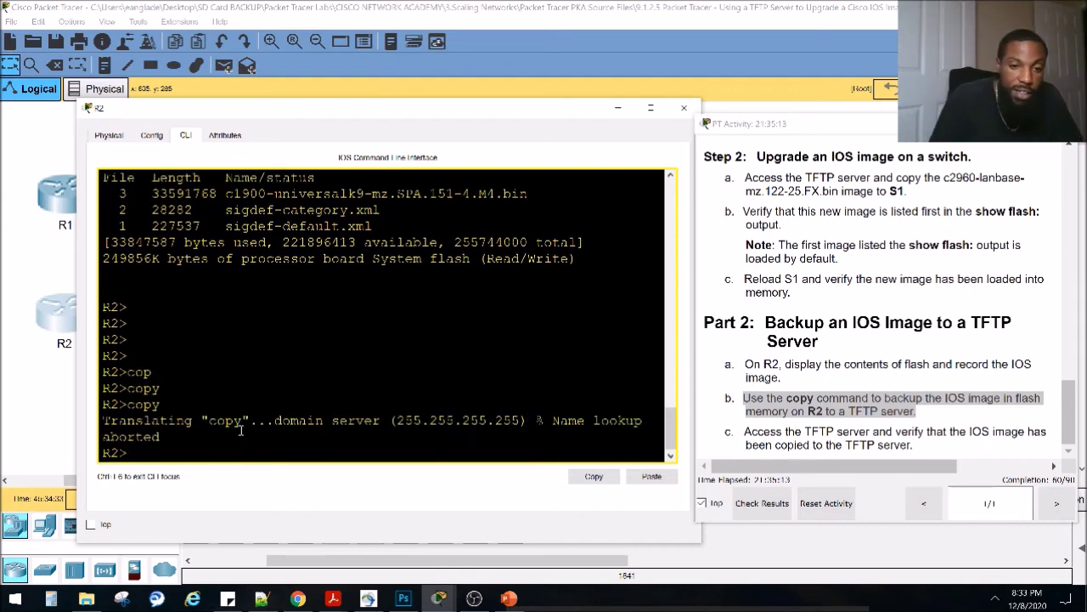
{"action": "key", "text": "Return"}
{"action": "key", "text": "Return"}
{"action": "key", "text": "Return"}
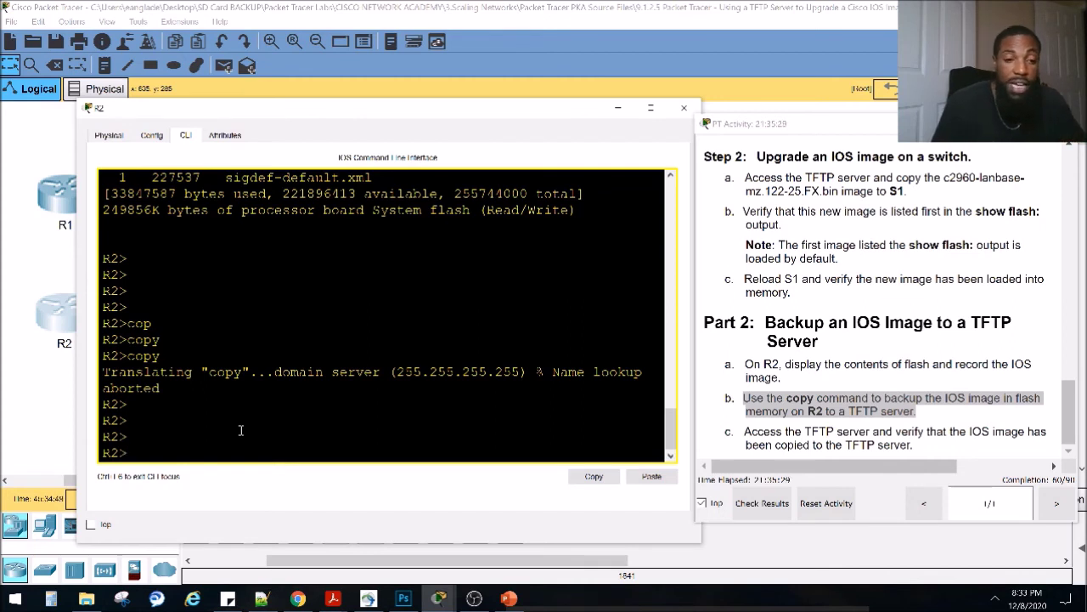
Enter privileged mode on R2 and run copy flash: tftp:.
{"action": "type", "text": "ENA"}
{"action": "key", "text": "Return"}
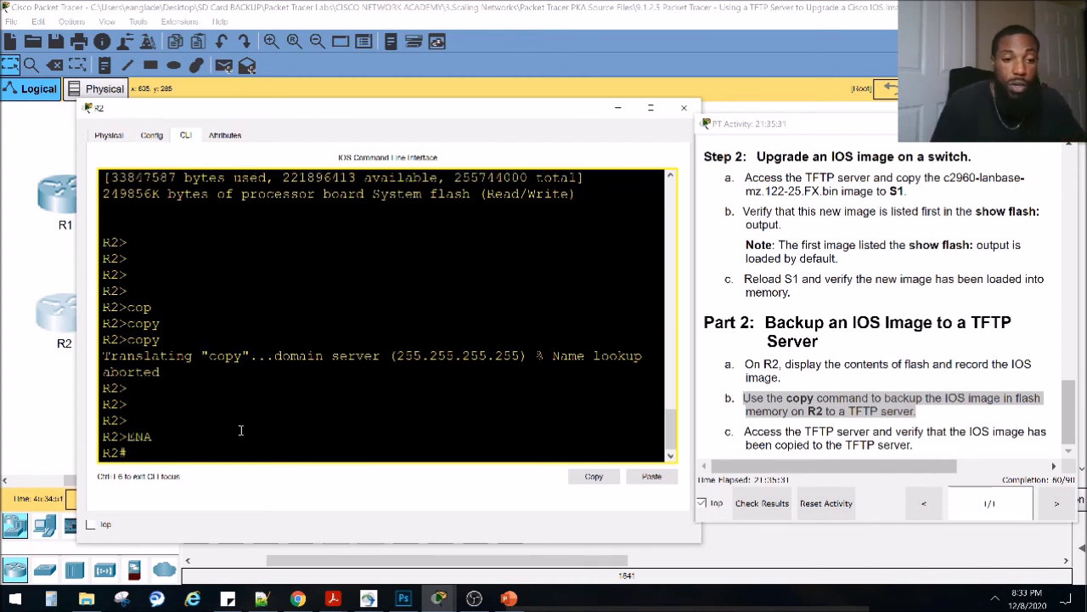
{"action": "type", "text": "COP"}
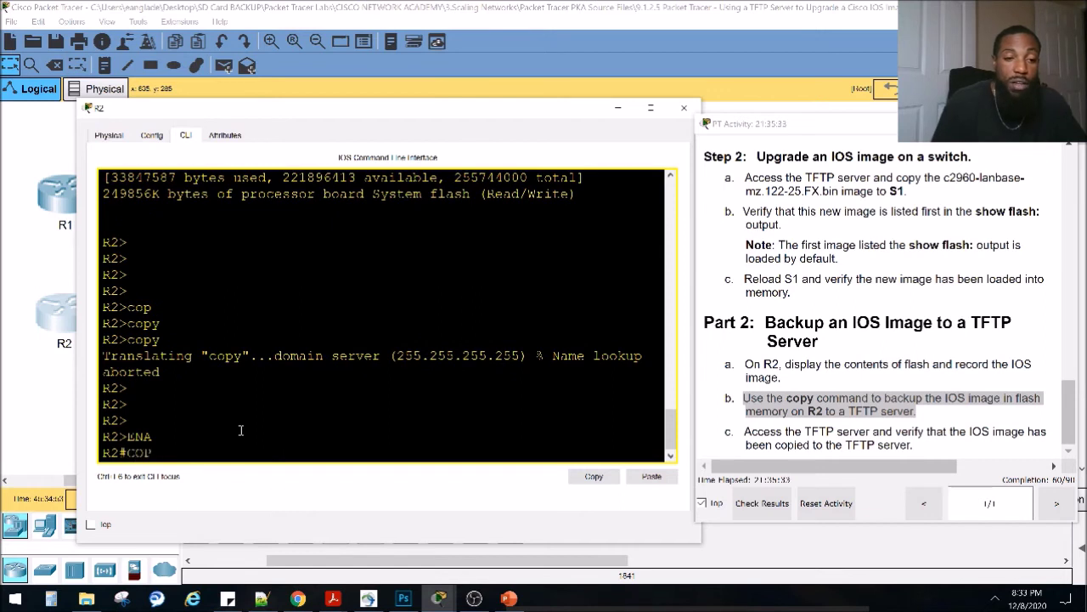
{"action": "type", "text": " t"}
{"action": "key", "text": "Tab"}
{"action": "key", "text": "BackSpace"}
{"action": "key", "text": "BackSpace"}
{"action": "key", "text": "BackSpace"}
{"action": "key", "text": "BackSpace"}
{"action": "key", "text": "BackSpace"}
{"action": "key", "text": "BackSpace"}
{"action": "key", "text": "BackSpace"}
{"action": "key", "text": "BackSpace"}
{"action": "type", "text": "p"}
{"action": "key", "text": "Tab"}
{"action": "type", "text": "fl"}
{"action": "key", "text": "Tab"}
{"action": "type", "text": "T"}
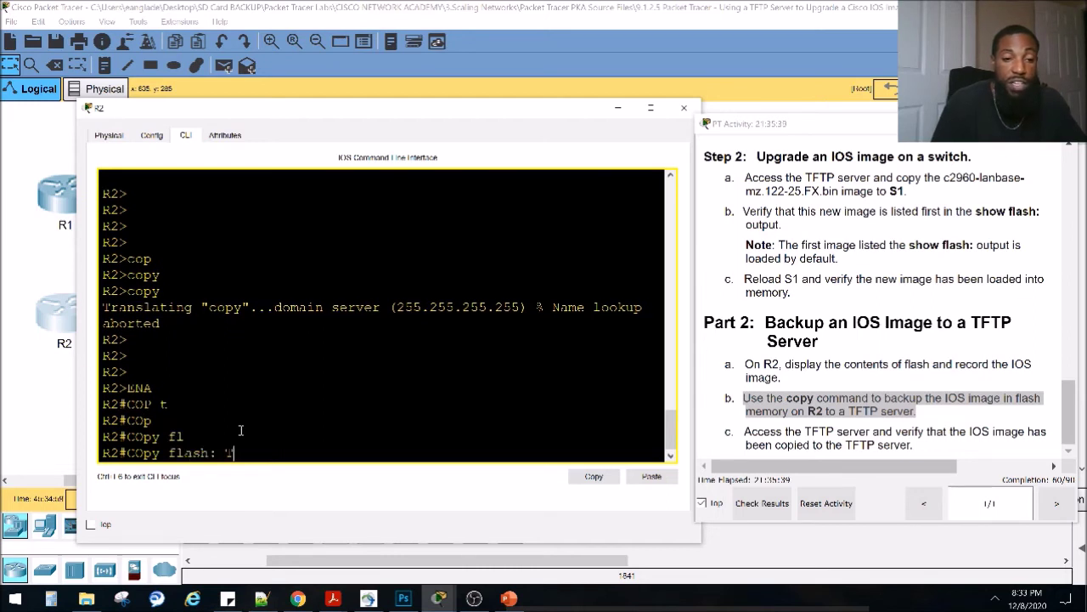
{"action": "key", "text": "Tab"}
{"action": "key", "text": "Return"}
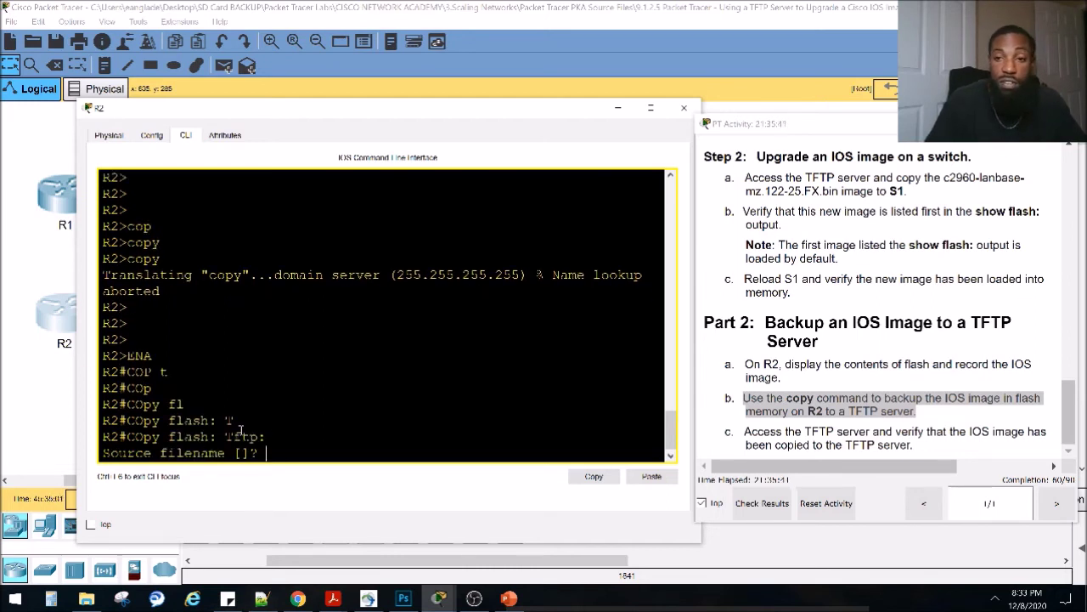
Try 192.168.2.254 as the source filename, leave the remote host blank, and return to R2's prompt.
{"action": "type", "text": "192.168"}
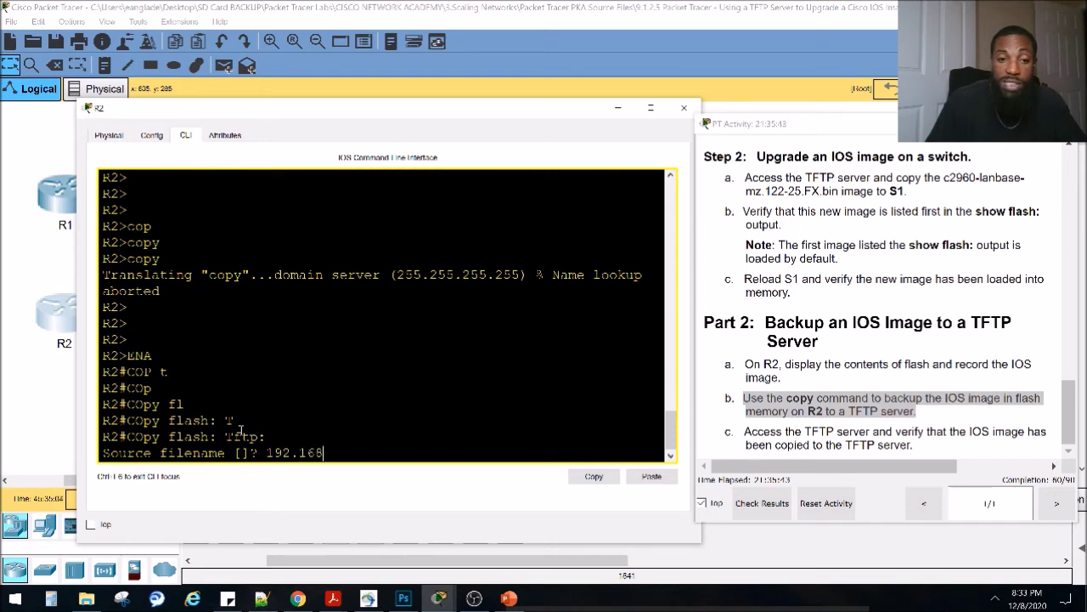
{"action": "type", "text": ".2.254"}
{"action": "scroll", "coordinate": [845, 352], "scroll_direction": "up", "scroll_amount": 7}
{"action": "scroll", "coordinate": [845, 352], "scroll_direction": "down", "scroll_amount": 7}
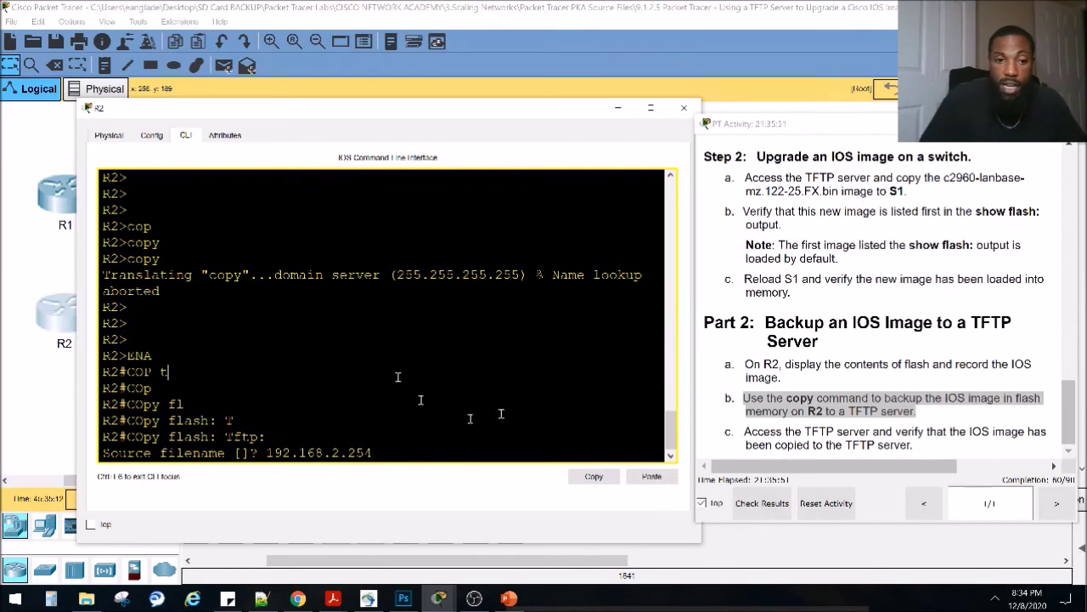
{"action": "key", "text": "Return"}
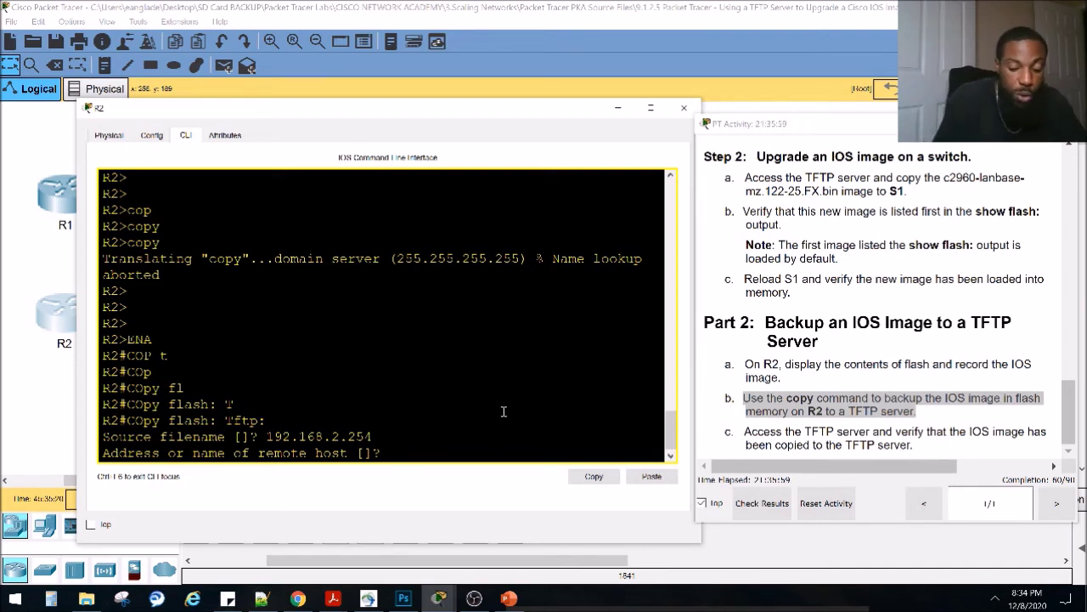
{"action": "key", "text": "Return"}
{"action": "key", "text": "Return"}
Rerun copy flash: tftp: on R2 with c1900-universalk9-mz.SPA.151-4.M4.bin as the source filename.
{"action": "key", "text": "Up"}
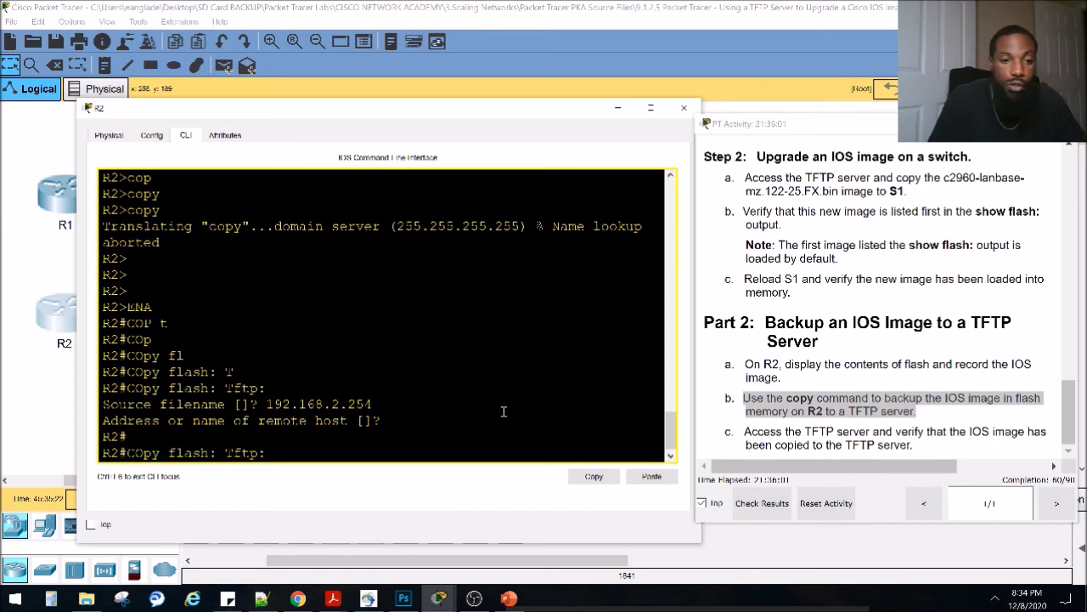
{"action": "key", "text": "Return"}
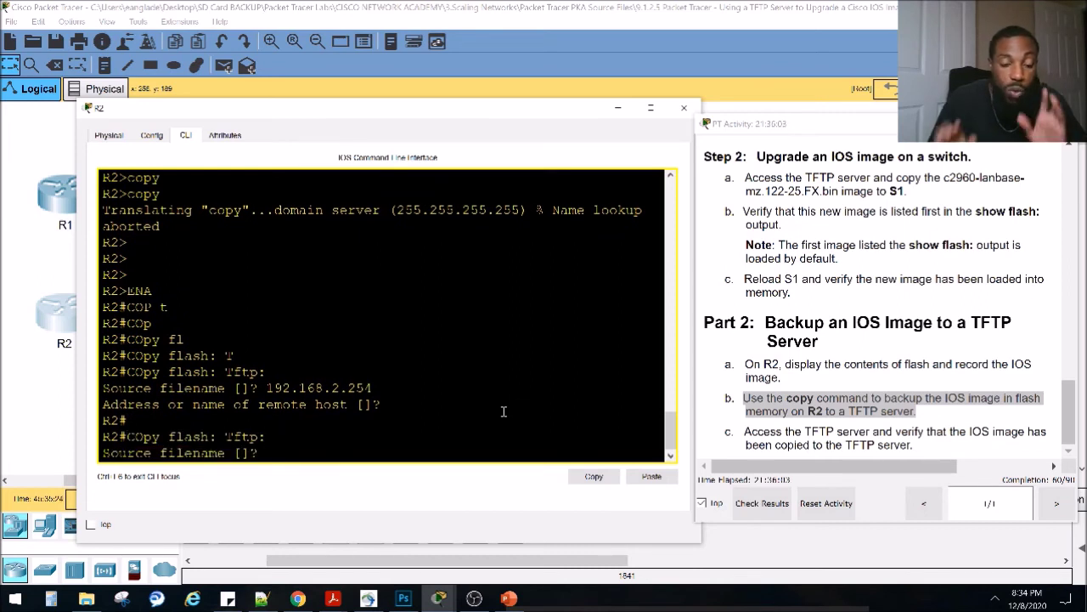
{"action": "right_click", "coordinate": [462, 306]}
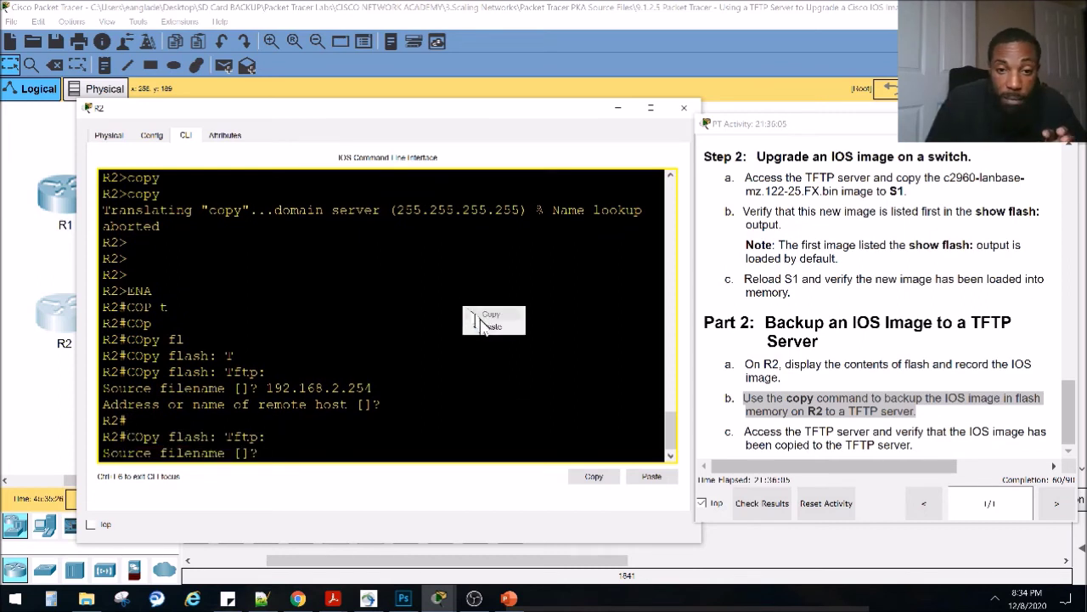
{"action": "left_click", "coordinate": [484, 327]}
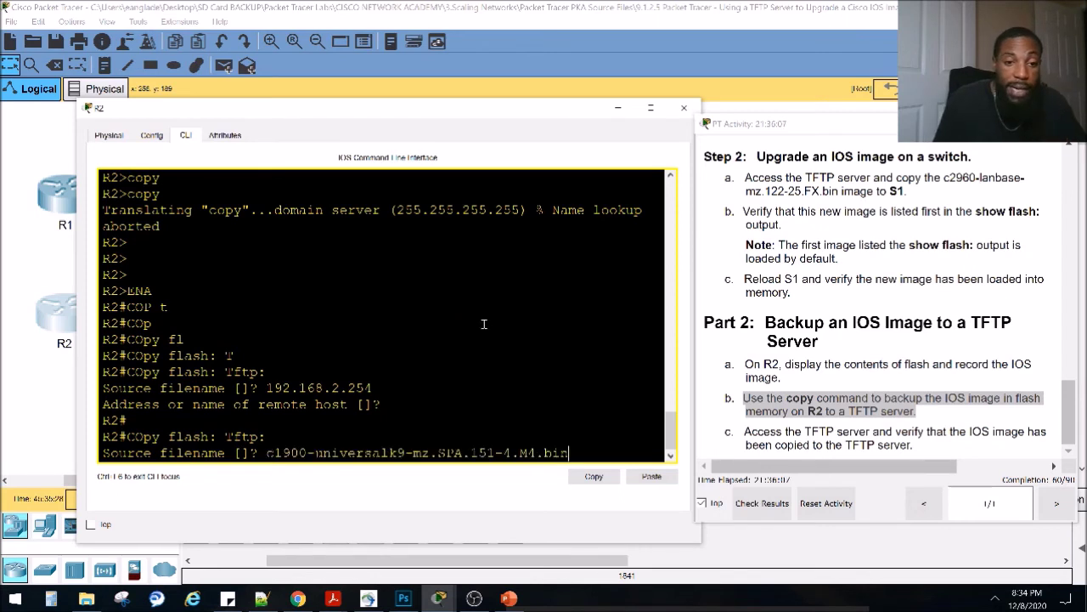
{"action": "key", "text": "Return"}
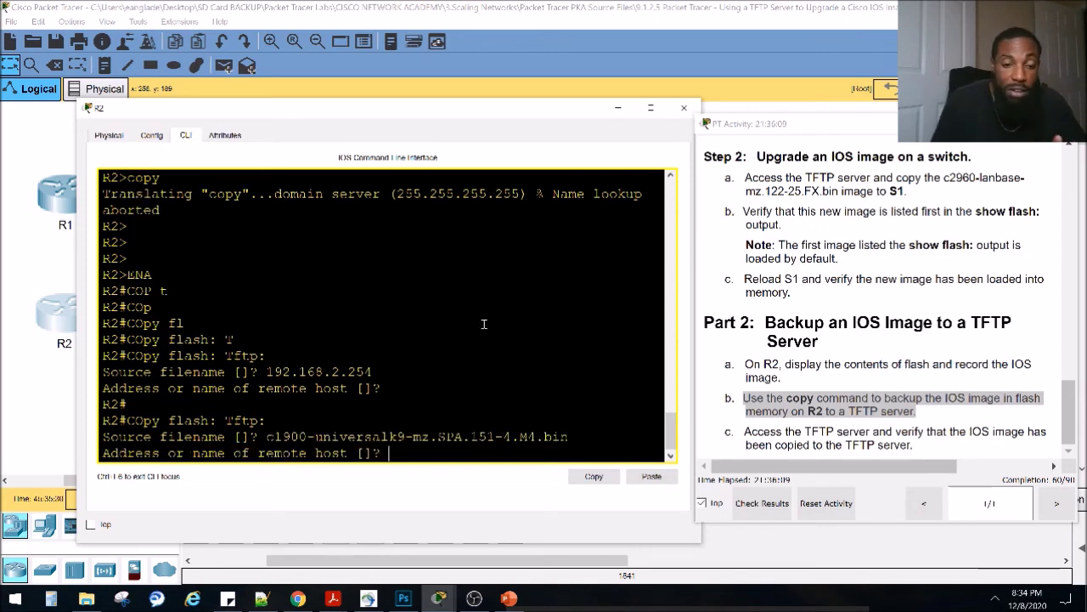
Set the remote host to 192.168.2.254 and accept the default destination filename to start the image backup.
{"action": "type", "text": "192.1"}
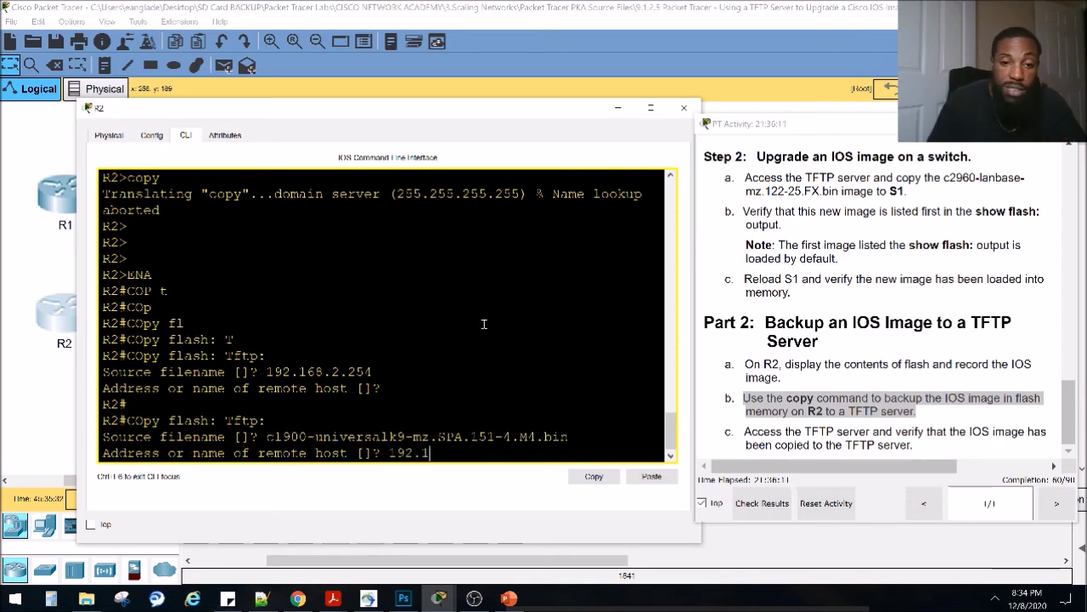
{"action": "type", "text": "68.2.254"}
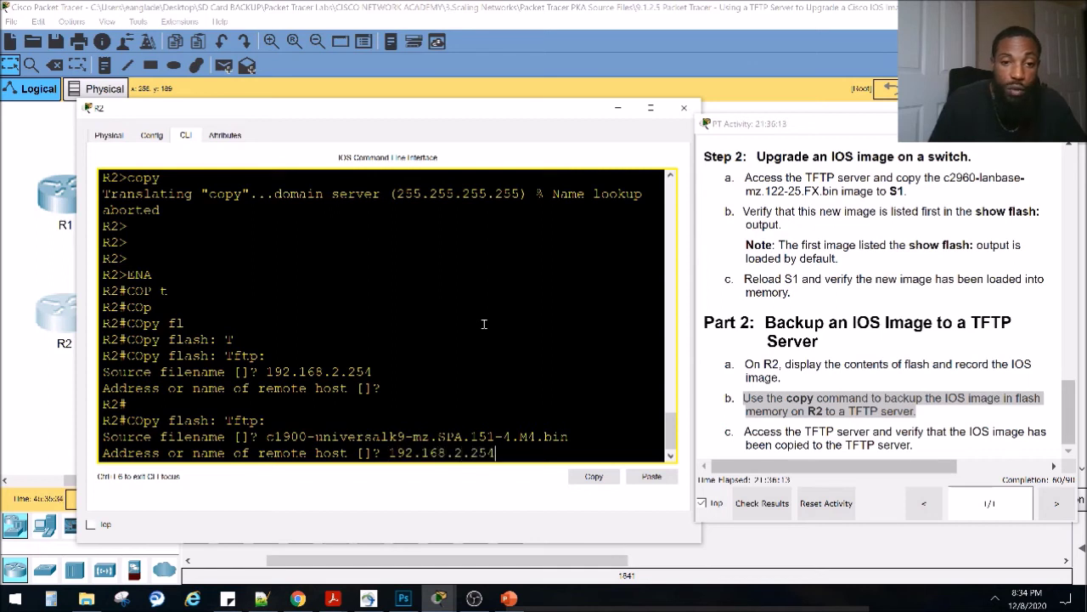
{"action": "key", "text": "Return"}
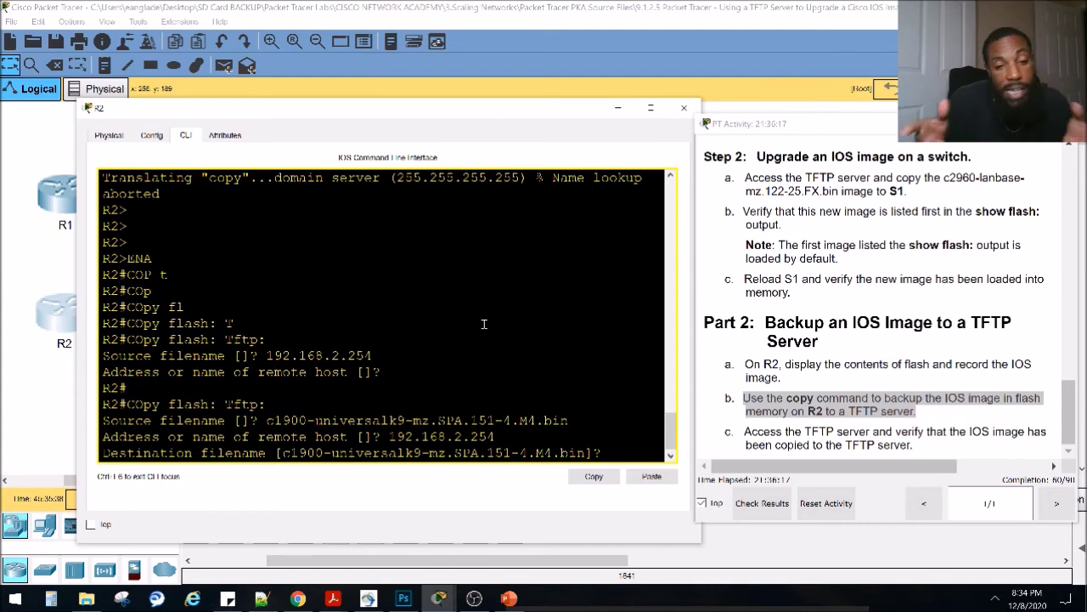
{"action": "key", "text": "Return"}
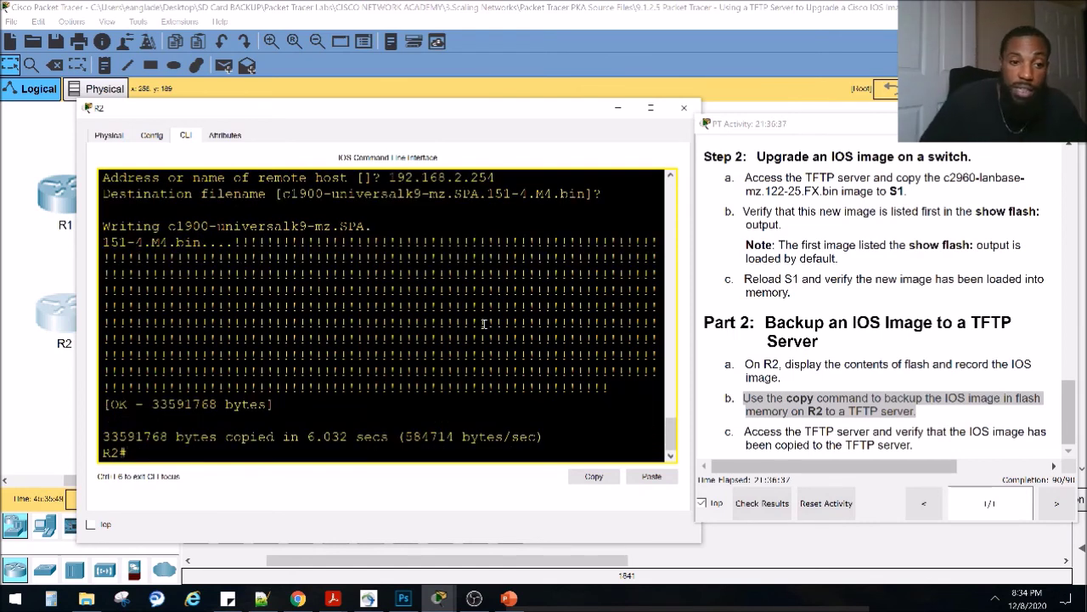
Review R2's copy time and destination filename, and read task c on verifying the image on the TFTP server.
{"action": "left_click_drag", "start_coordinate": [348, 442], "coordinate": [299, 440]}
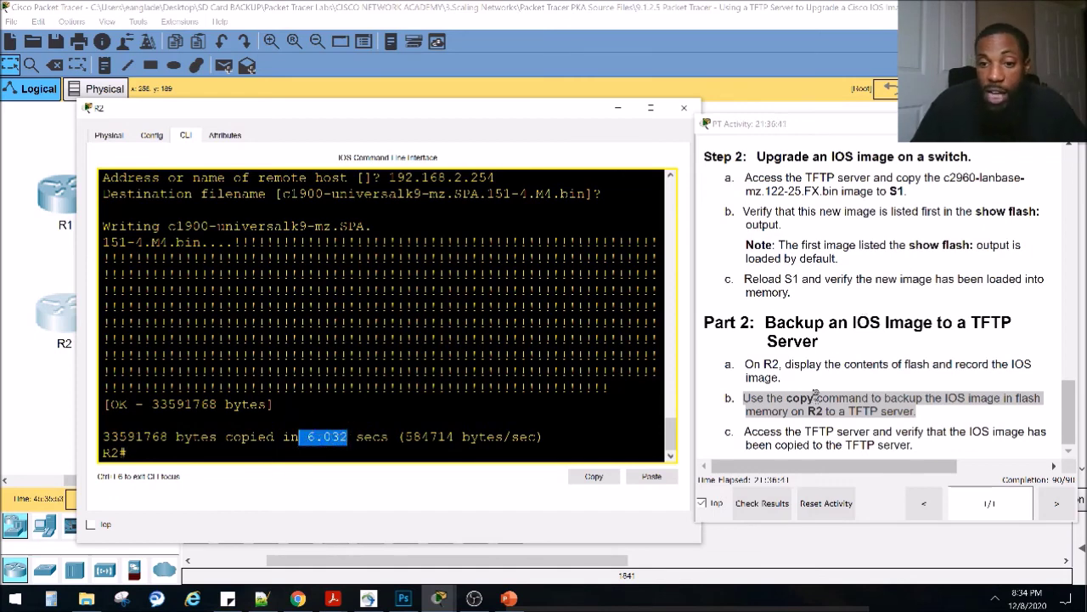
{"action": "left_click_drag", "start_coordinate": [745, 432], "coordinate": [1060, 448]}
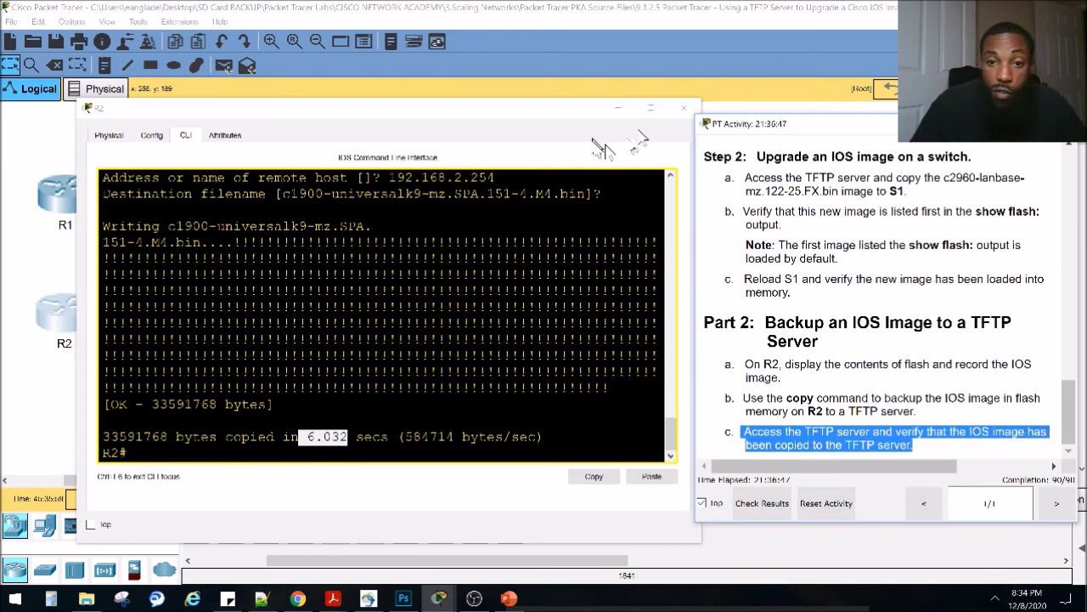
{"action": "scroll", "coordinate": [448, 281], "scroll_direction": "up", "scroll_amount": 1}
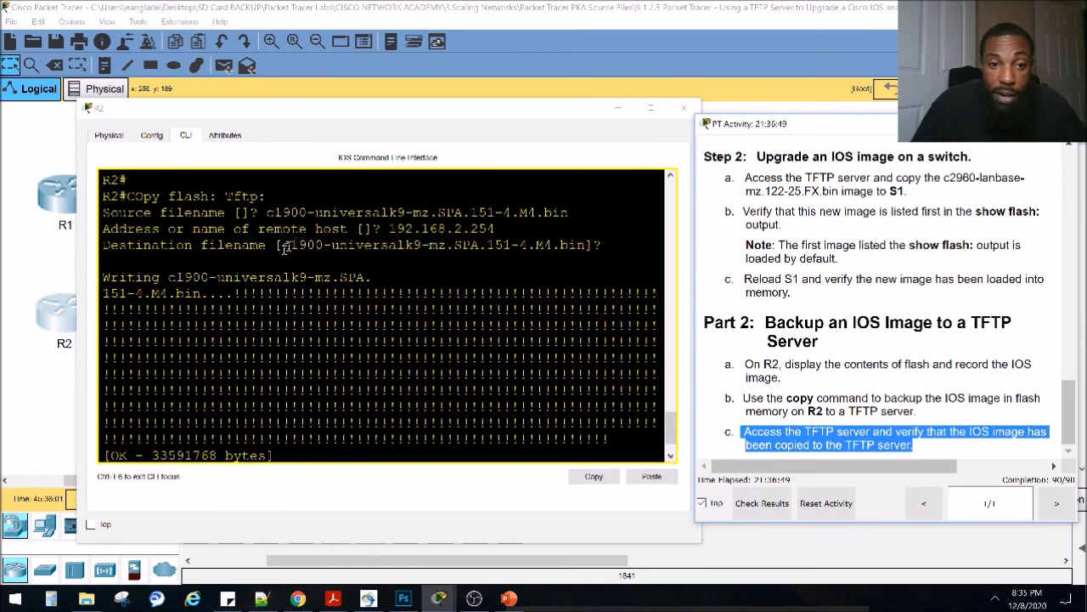
{"action": "left_click_drag", "start_coordinate": [284, 247], "coordinate": [427, 246]}
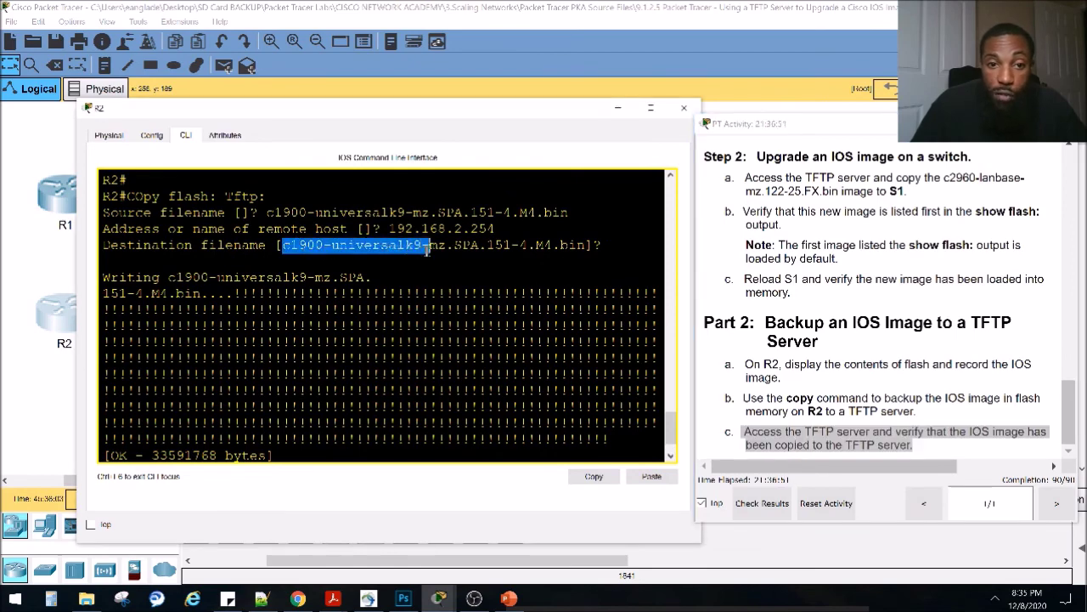
Close R2 and look for the backed-up c1900 image in the TFTP Server's TFTP file list.
{"action": "left_click", "coordinate": [684, 108]}
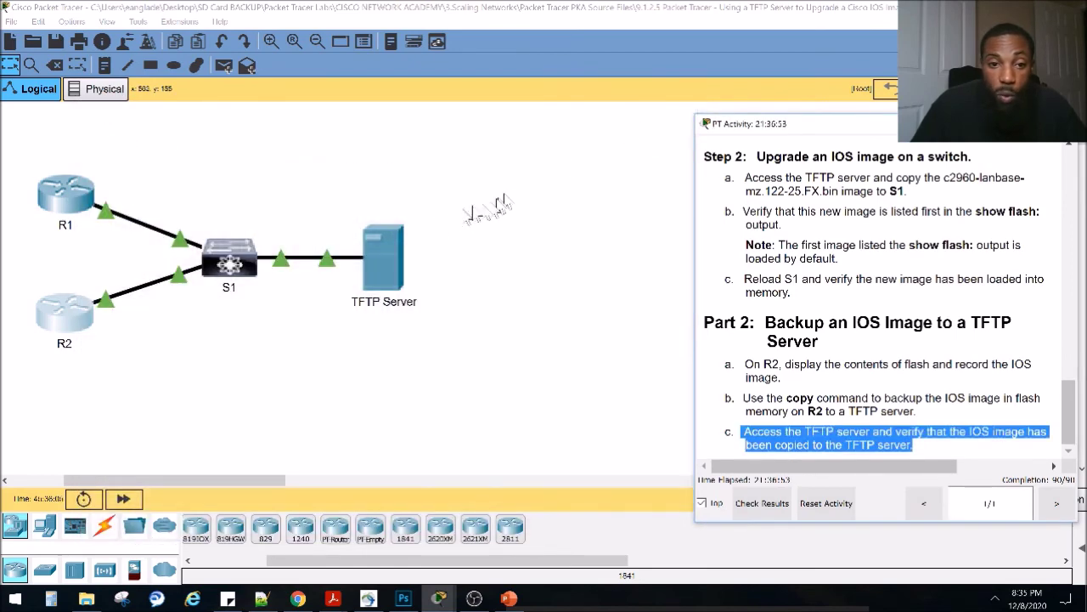
{"action": "left_click", "coordinate": [390, 255]}
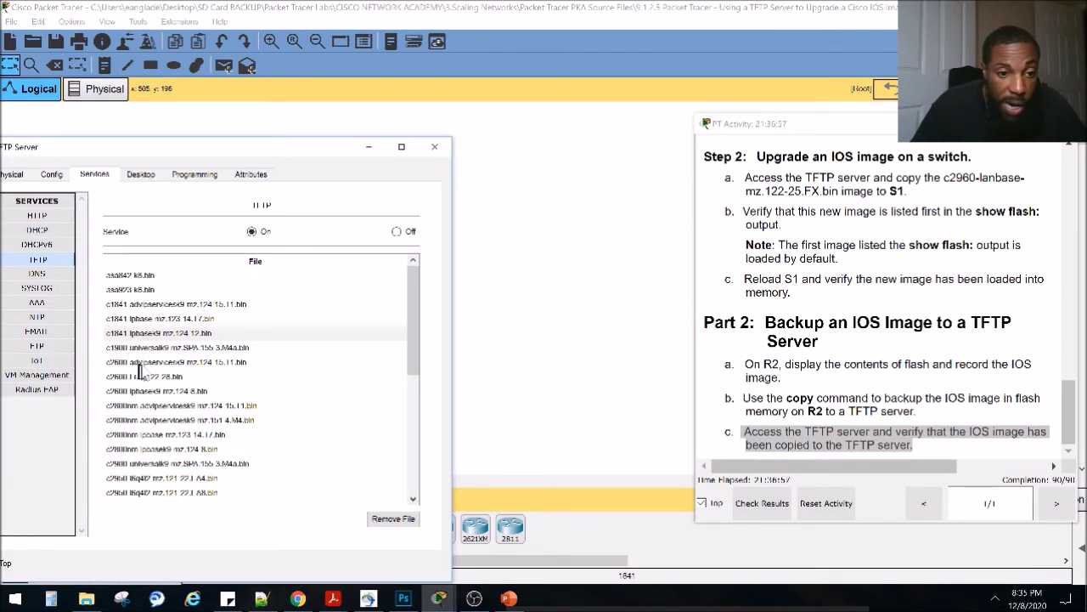
{"action": "left_click", "coordinate": [133, 348]}
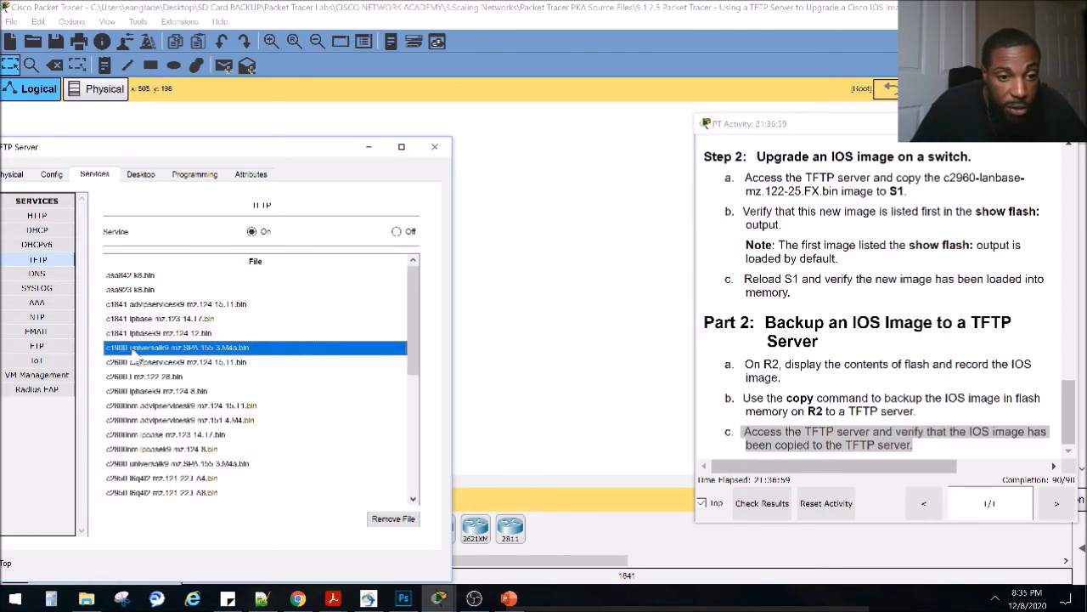